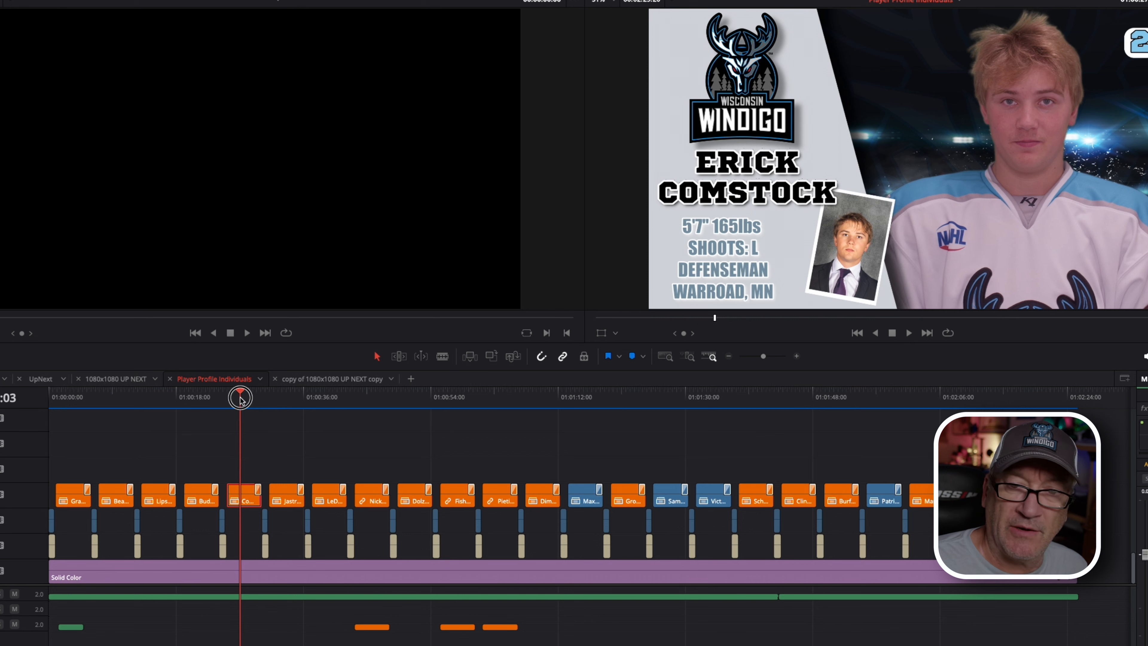
Step: Scrub between player profiles, open the Green Screen 23_24 bin, and zoom the timeline around the playhead
{"action": "left_click_drag", "start_coordinate": [239, 399], "coordinate": [400, 386]}
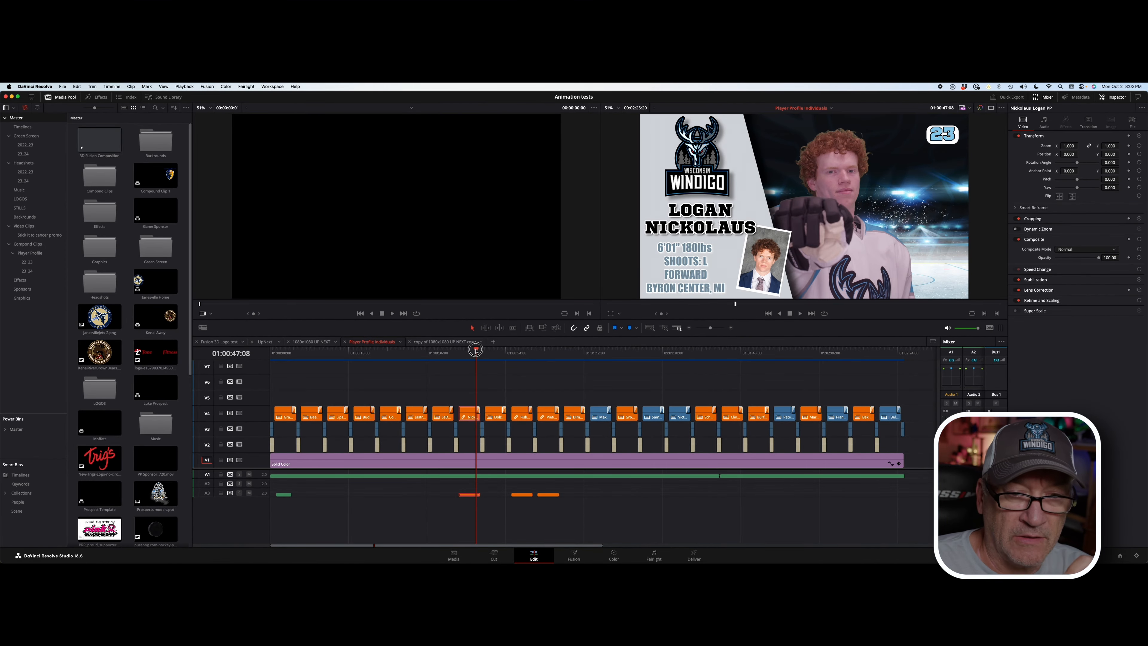
{"action": "left_click_drag", "start_coordinate": [475, 351], "coordinate": [598, 353]}
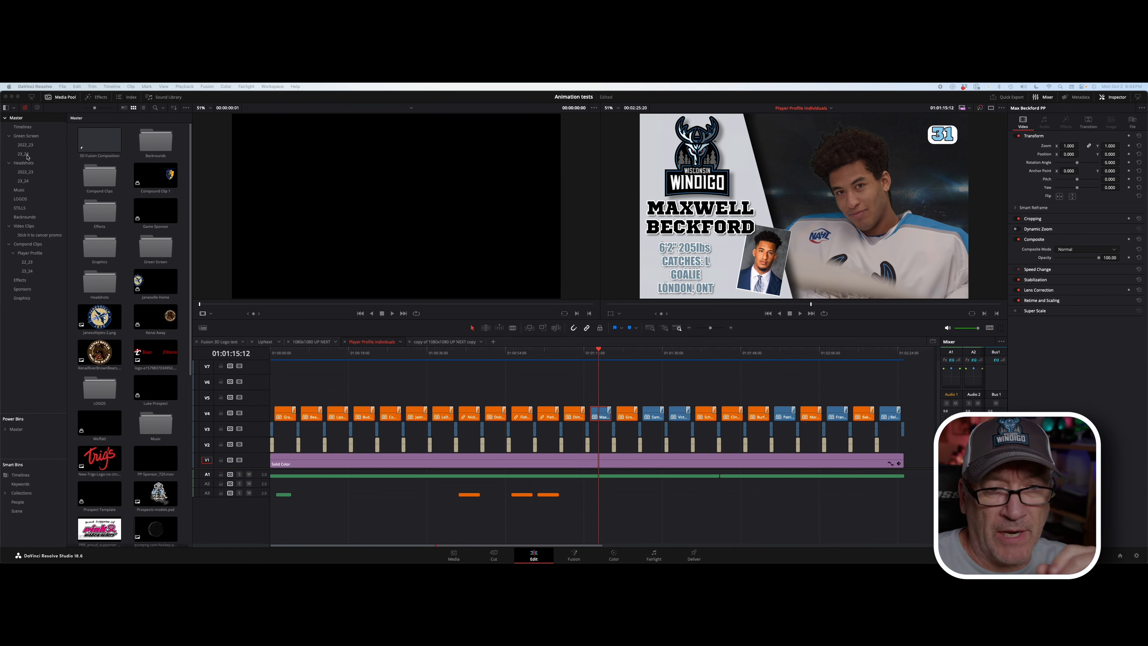
{"action": "left_click", "coordinate": [25, 154]}
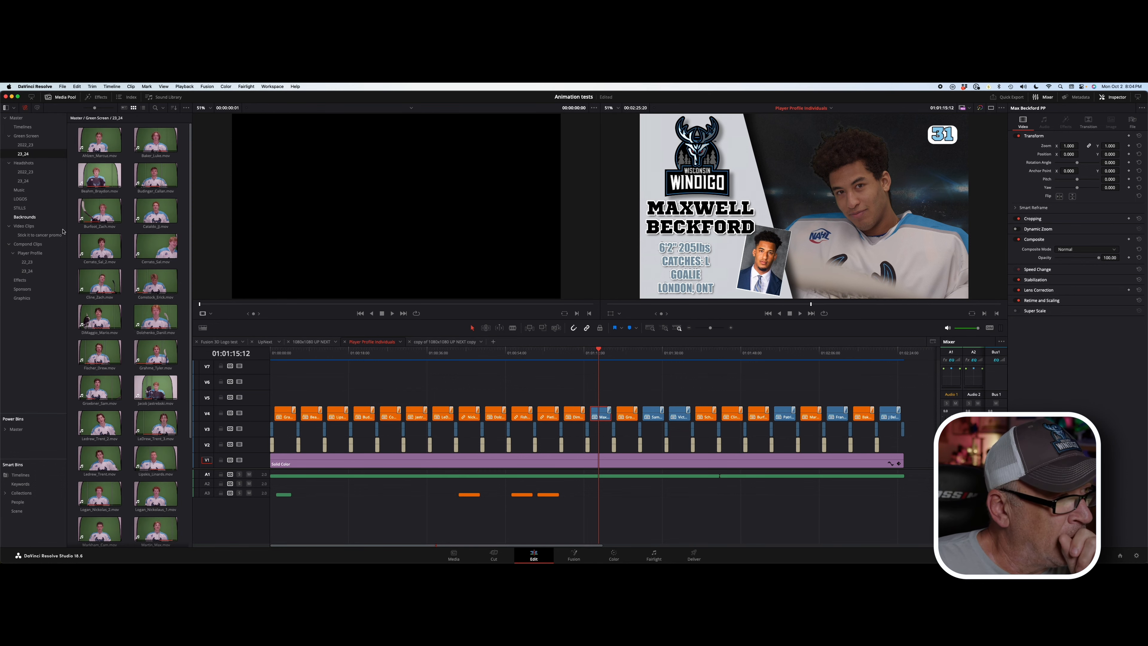
{"action": "left_click", "coordinate": [653, 329]}
{"action": "left_click", "coordinate": [666, 328]}
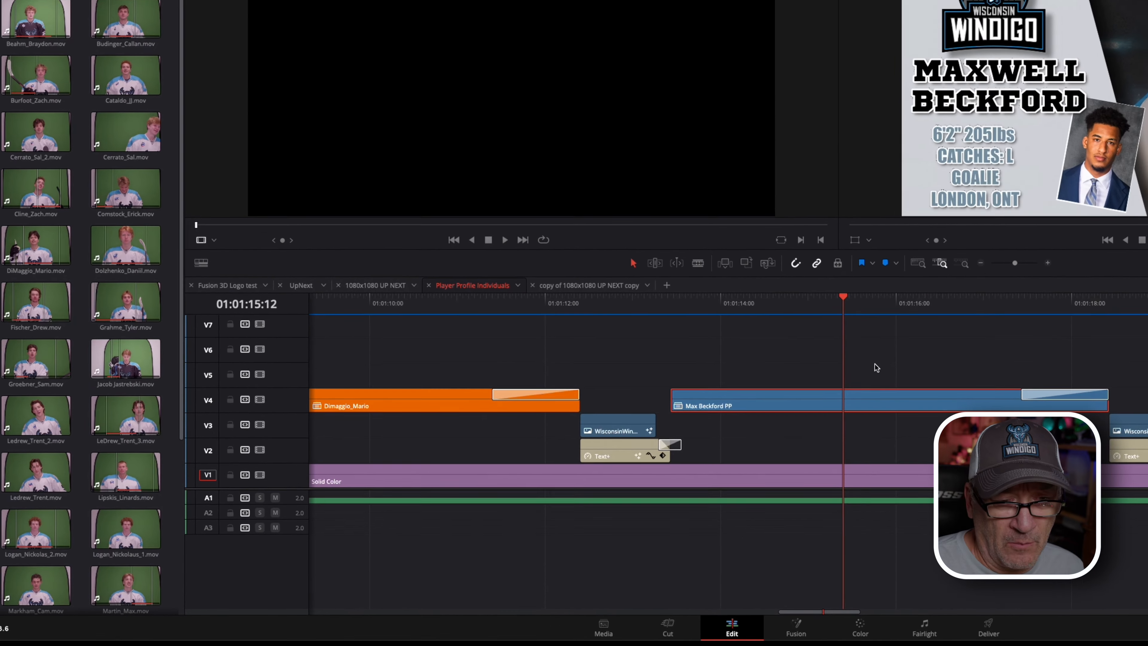
{"action": "scroll", "coordinate": [127, 448], "scroll_direction": "down", "scroll_amount": 5}
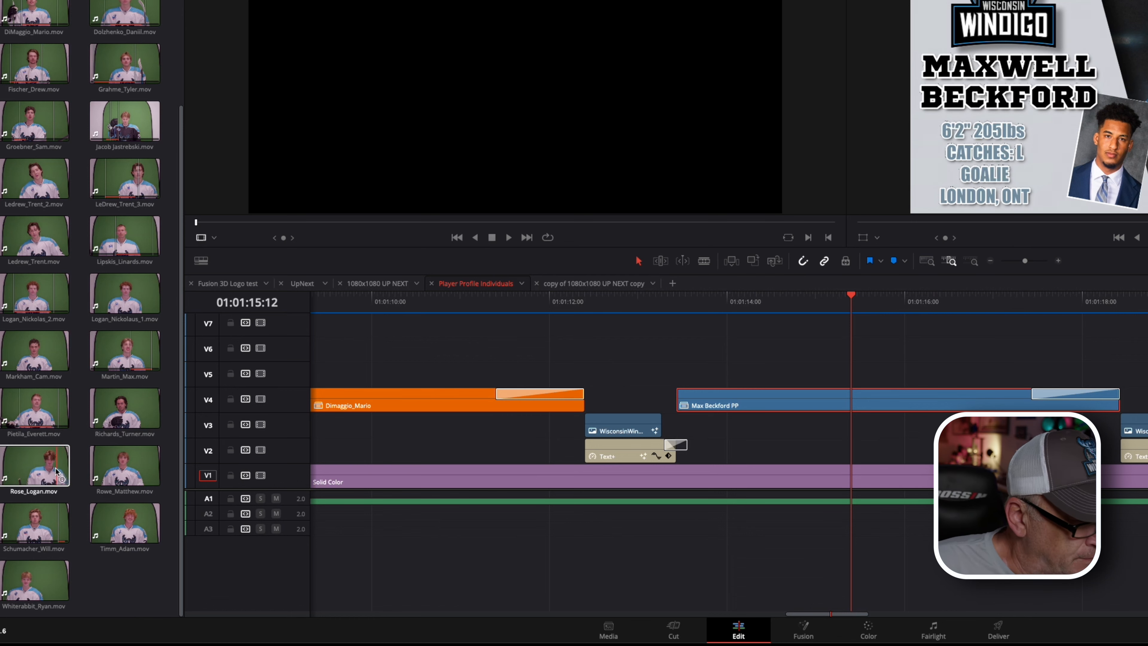
{"action": "left_click", "coordinate": [33, 470]}
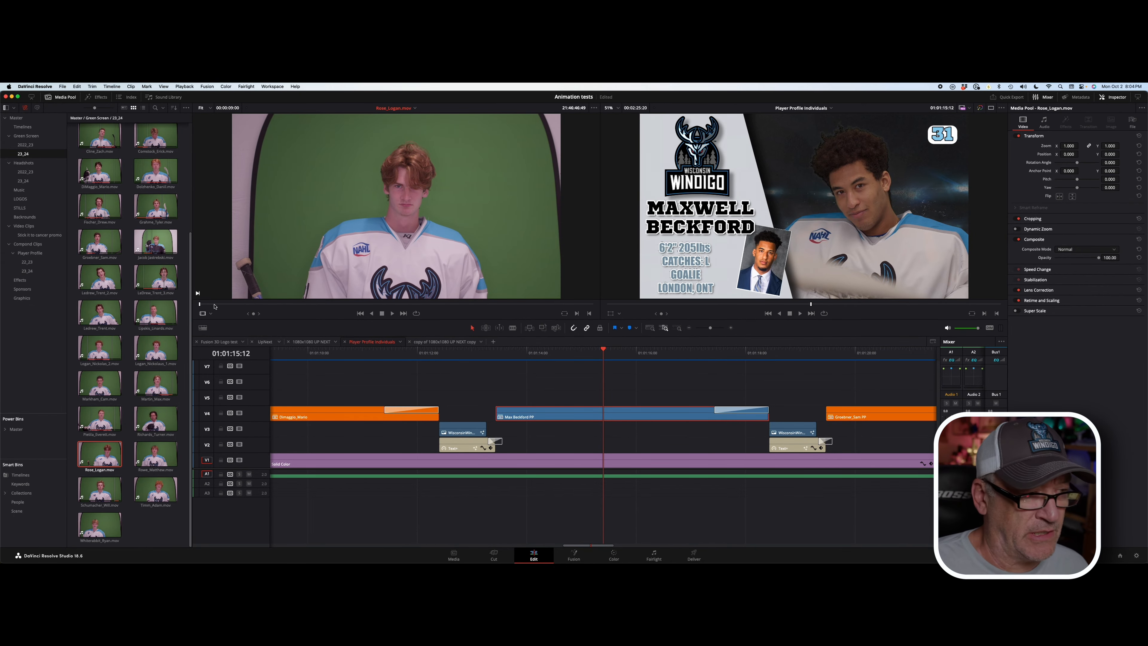
{"action": "key", "text": "space"}
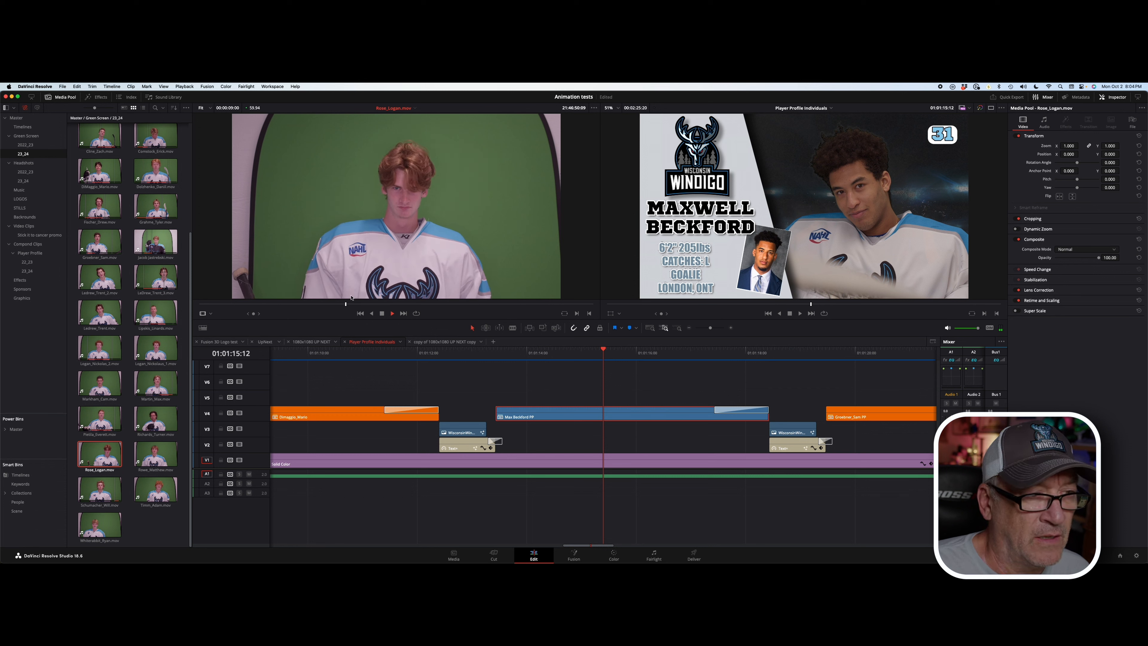
{"action": "scroll", "coordinate": [403, 247], "scroll_direction": "down", "scroll_amount": 5}
{"action": "scroll", "coordinate": [403, 248], "scroll_direction": "up", "scroll_amount": 4}
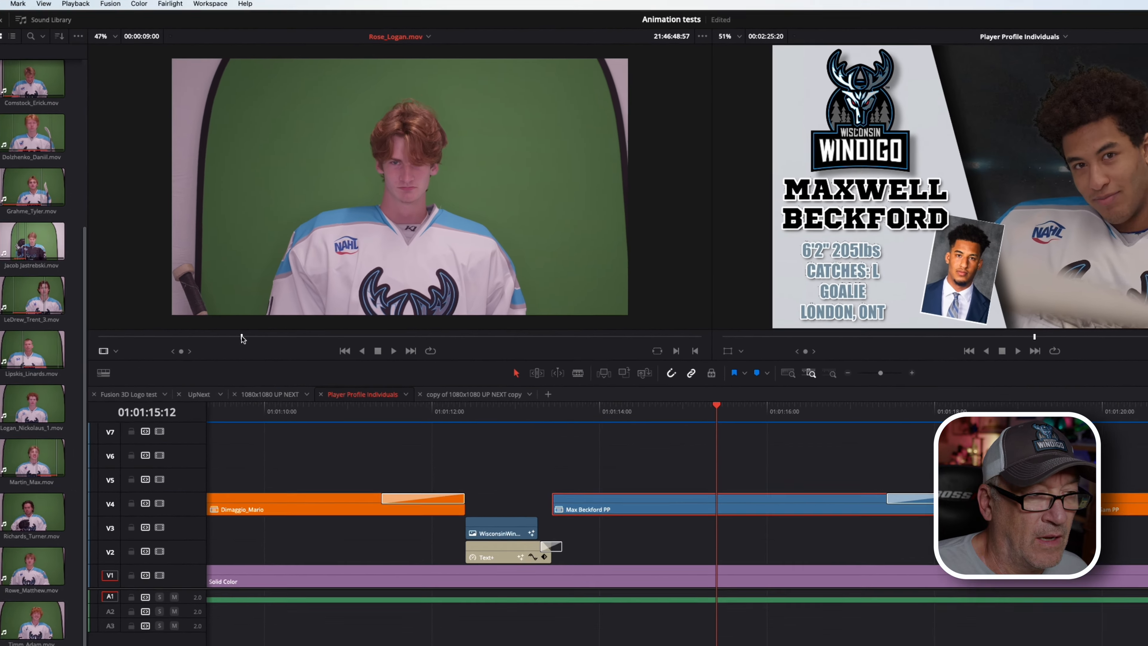
{"action": "mouse_move", "coordinate": [275, 304]}
{"action": "left_mouse_down"}
{"action": "mouse_move", "coordinate": [362, 300]}
{"action": "mouse_move", "coordinate": [486, 330]}
{"action": "mouse_move", "coordinate": [627, 329]}
{"action": "mouse_move", "coordinate": [455, 321]}
{"action": "mouse_move", "coordinate": [715, 318]}
{"action": "mouse_move", "coordinate": [303, 302]}
{"action": "mouse_move", "coordinate": [113, 317]}
{"action": "mouse_move", "coordinate": [136, 318]}
{"action": "left_mouse_up"}
{"action": "key", "text": "i"}
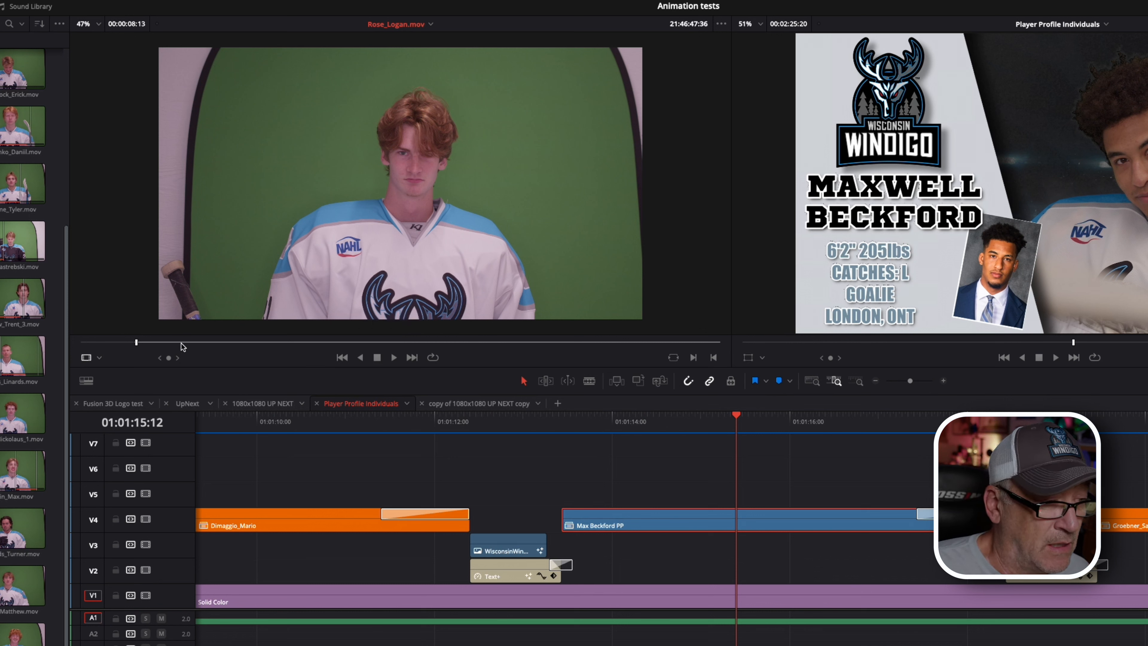
{"action": "key", "text": "space"}
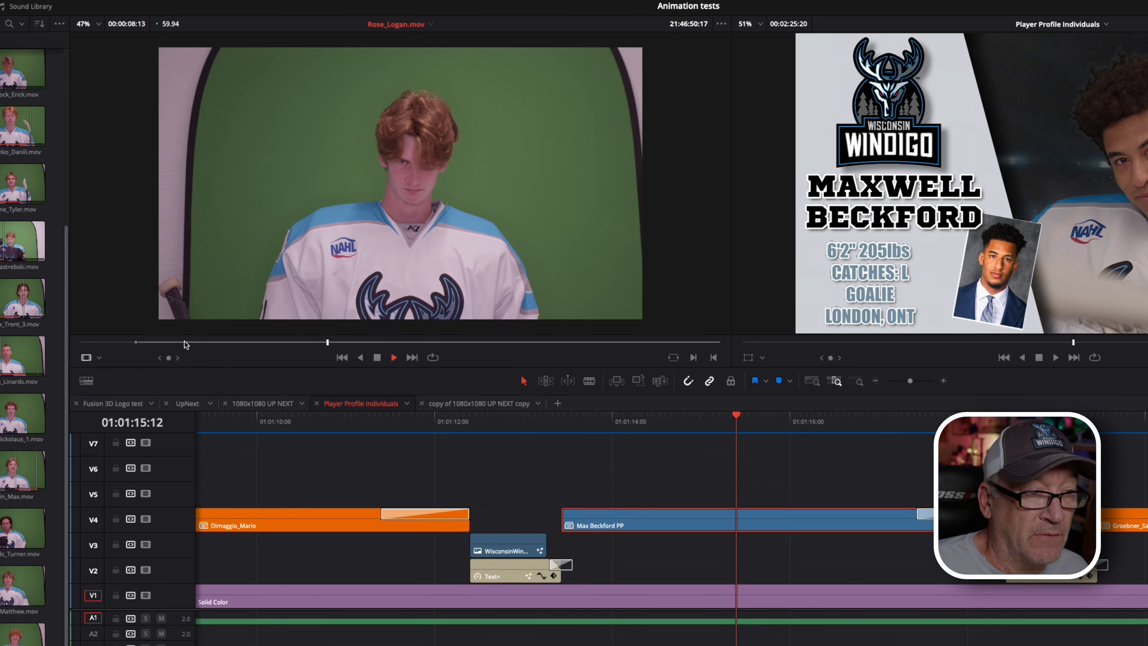
{"action": "key", "text": "space"}
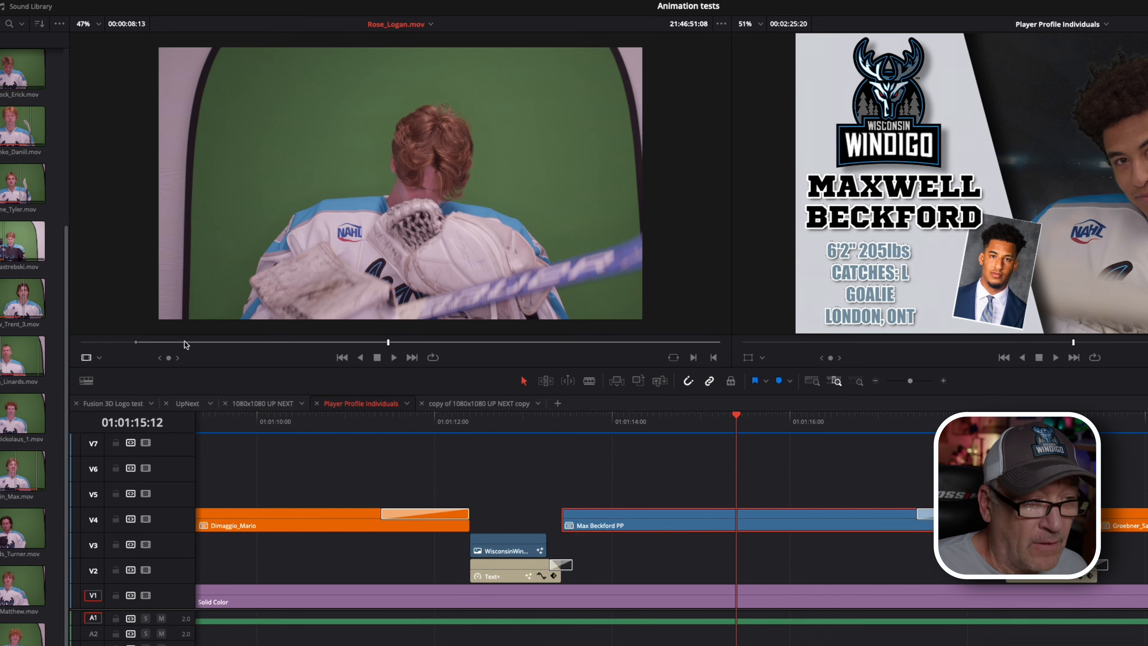
{"action": "key", "text": "j"}
{"action": "key", "text": "k"}
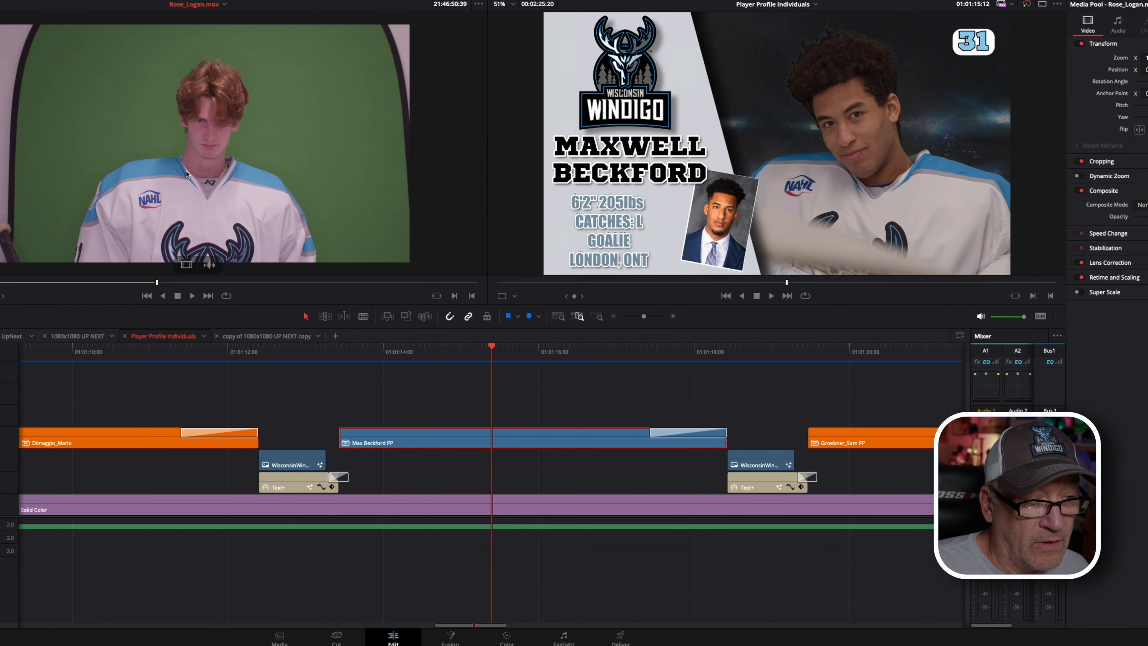
{"action": "left_click_drag", "start_coordinate": [187, 173], "coordinate": [892, 446]}
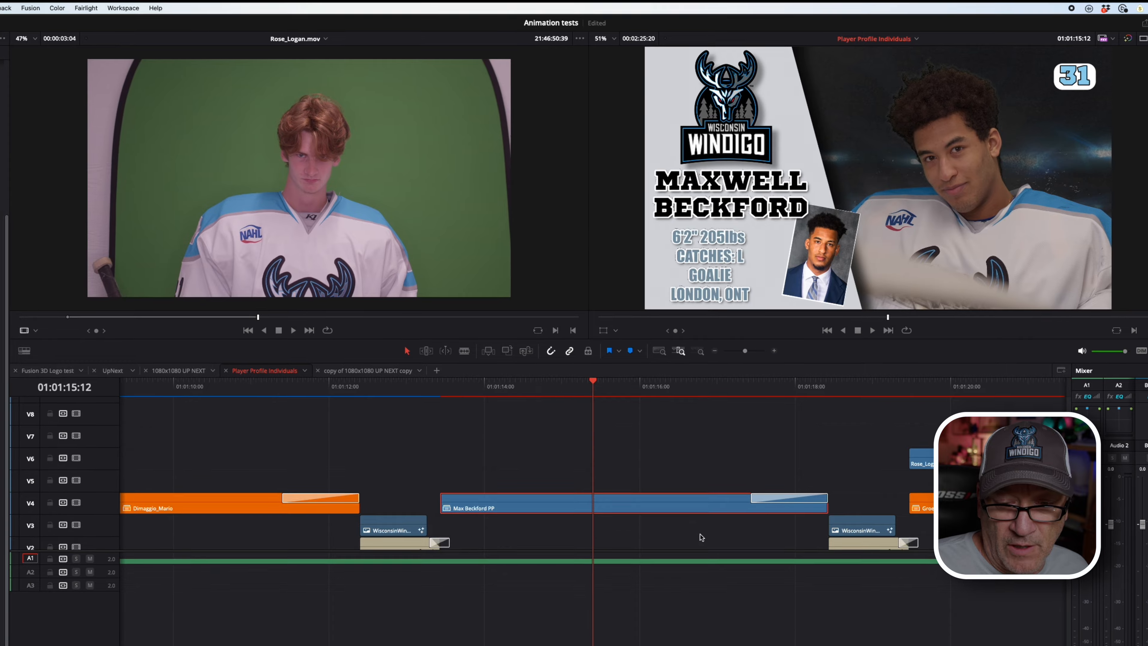
{"action": "scroll", "coordinate": [682, 532], "scroll_direction": "down", "scroll_amount": 2}
{"action": "scroll", "coordinate": [704, 538], "scroll_direction": "right", "scroll_amount": 5}
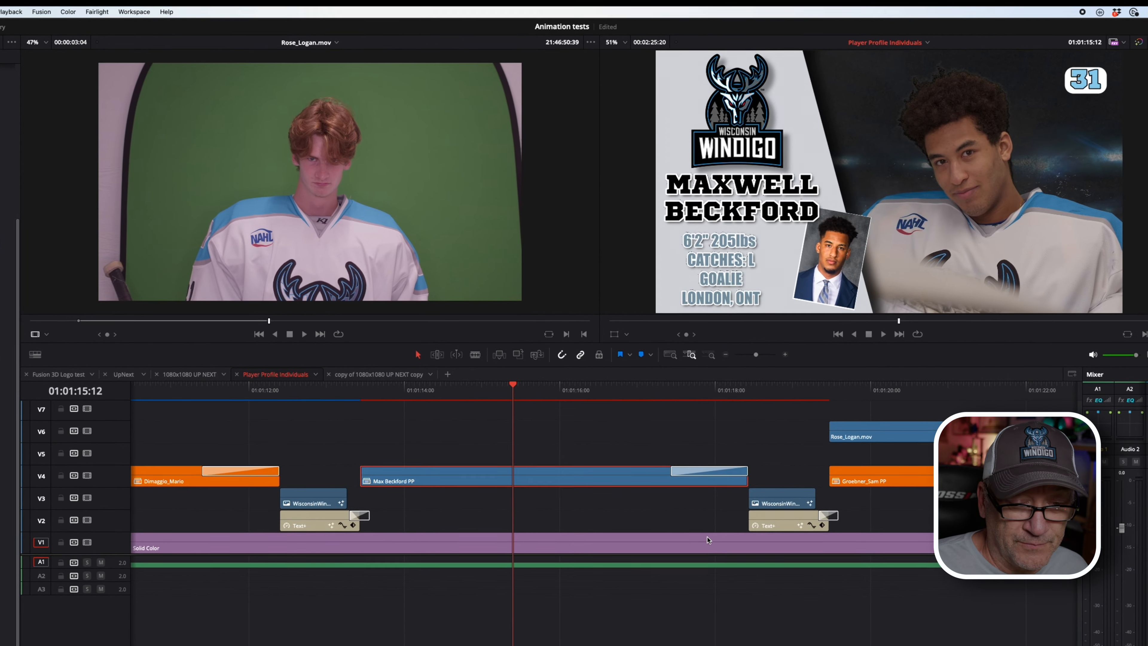
{"action": "right_click", "coordinate": [419, 486]}
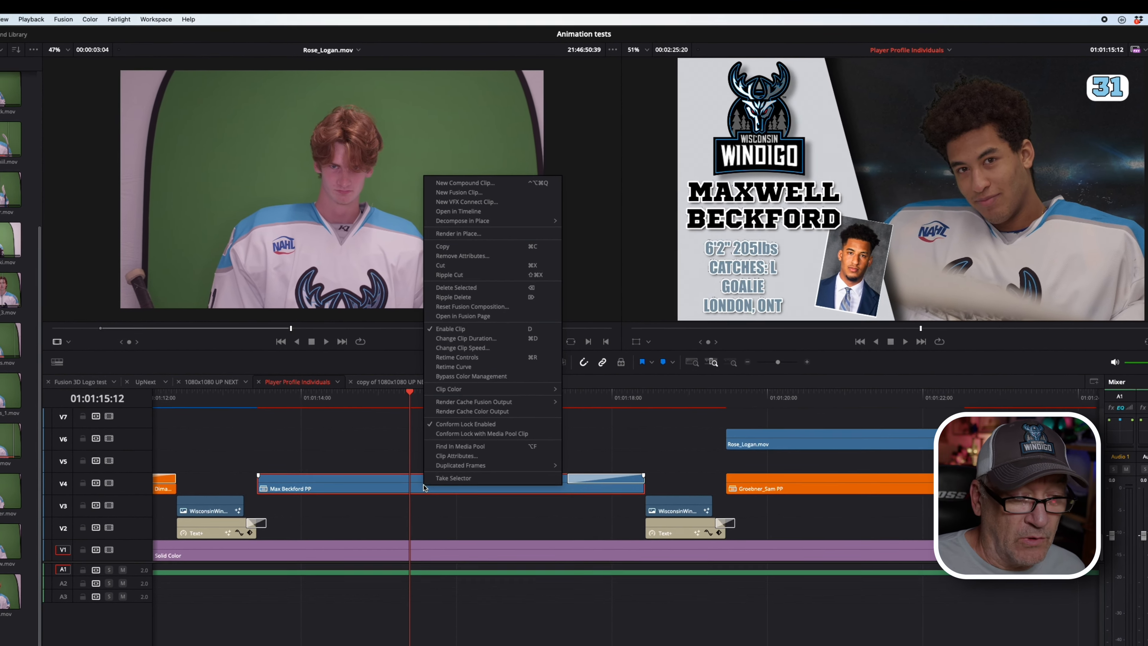
{"action": "mouse_move", "coordinate": [481, 219]}
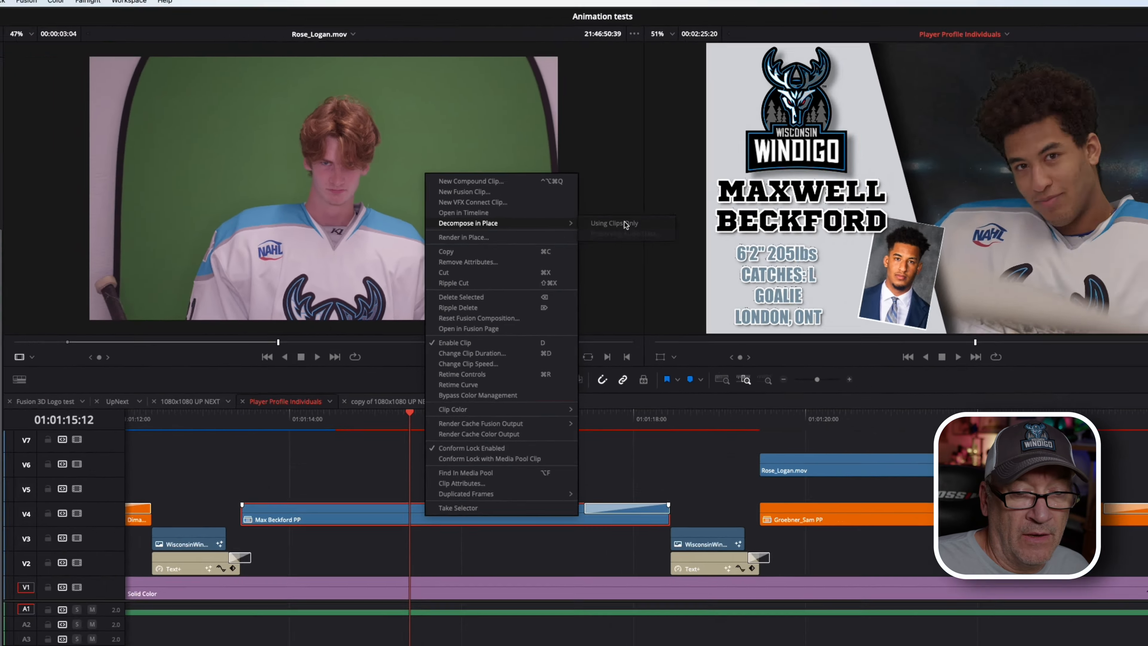
{"action": "left_click", "coordinate": [679, 216]}
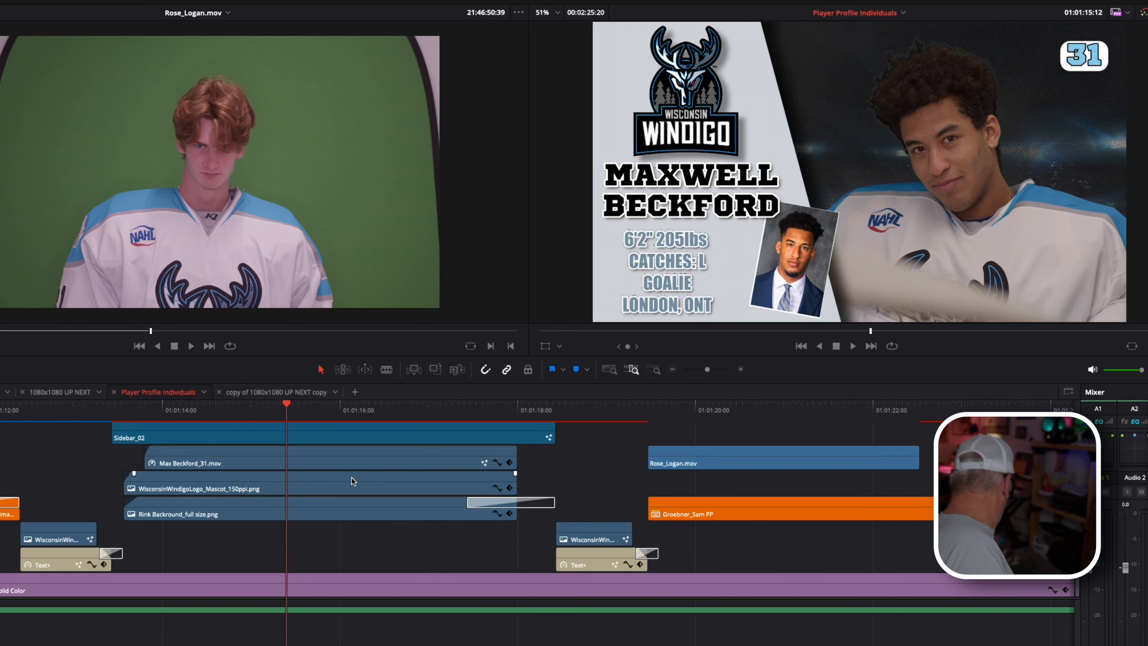
{"action": "scroll", "coordinate": [353, 480], "scroll_direction": "up", "scroll_amount": 3}
{"action": "scroll", "coordinate": [353, 480], "scroll_direction": "down", "scroll_amount": 2}
{"action": "scroll", "coordinate": [352, 480], "scroll_direction": "left", "scroll_amount": 1}
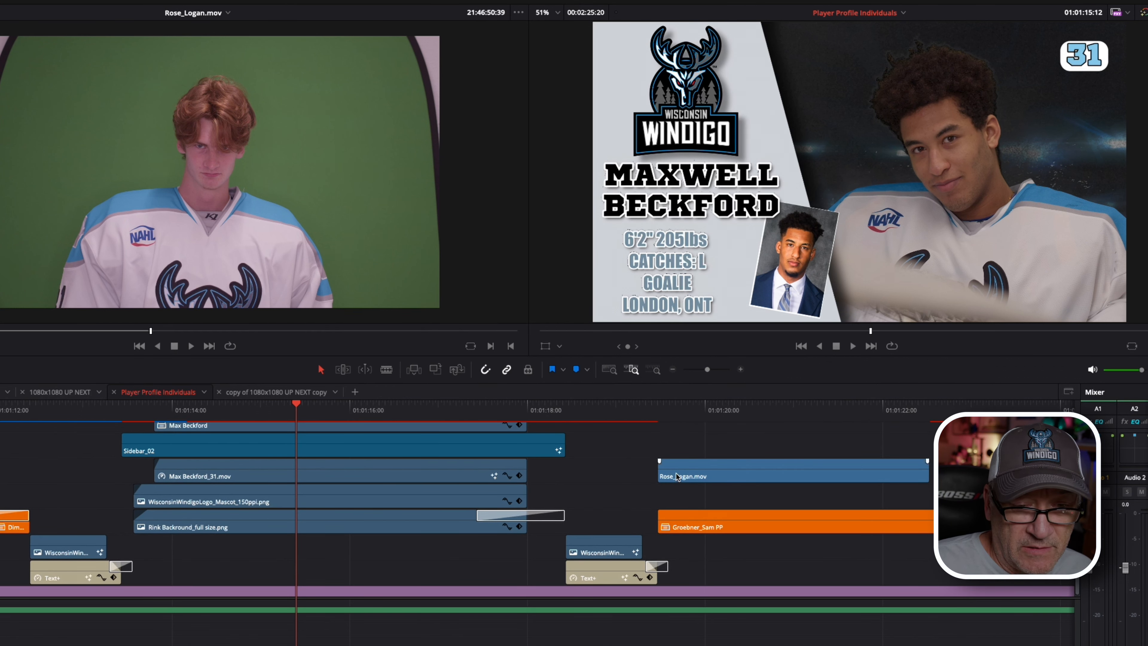
{"action": "left_click", "coordinate": [303, 473]}
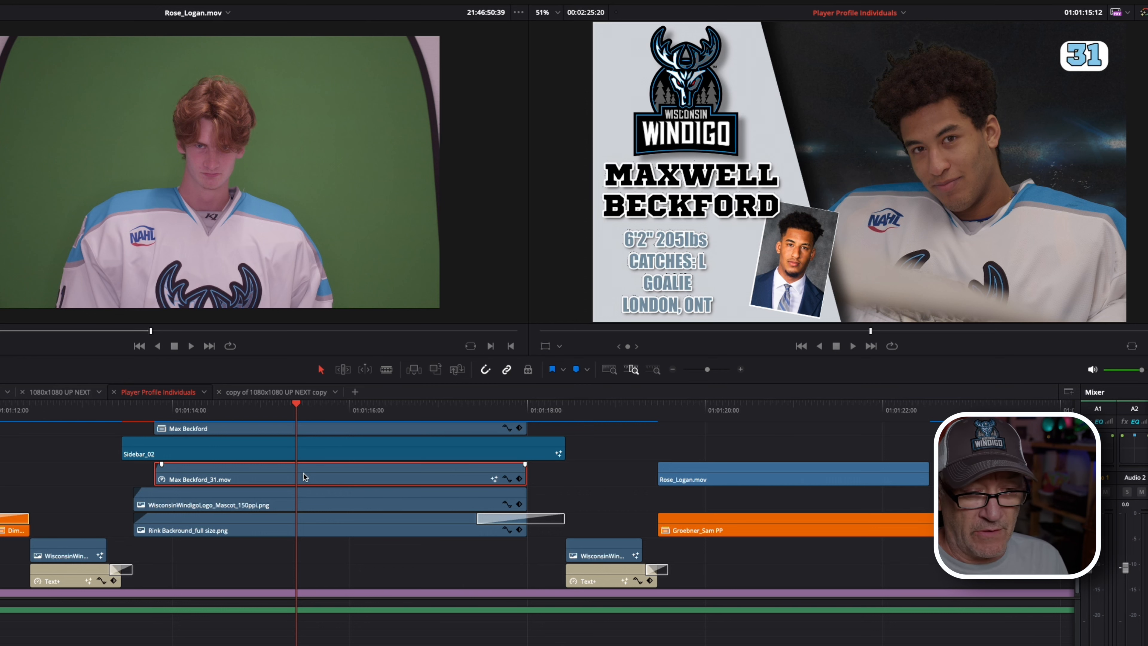
{"action": "key", "text": "Delete"}
{"action": "left_click", "coordinate": [763, 473]}
{"action": "left_click_drag", "start_coordinate": [764, 473], "coordinate": [263, 480]}
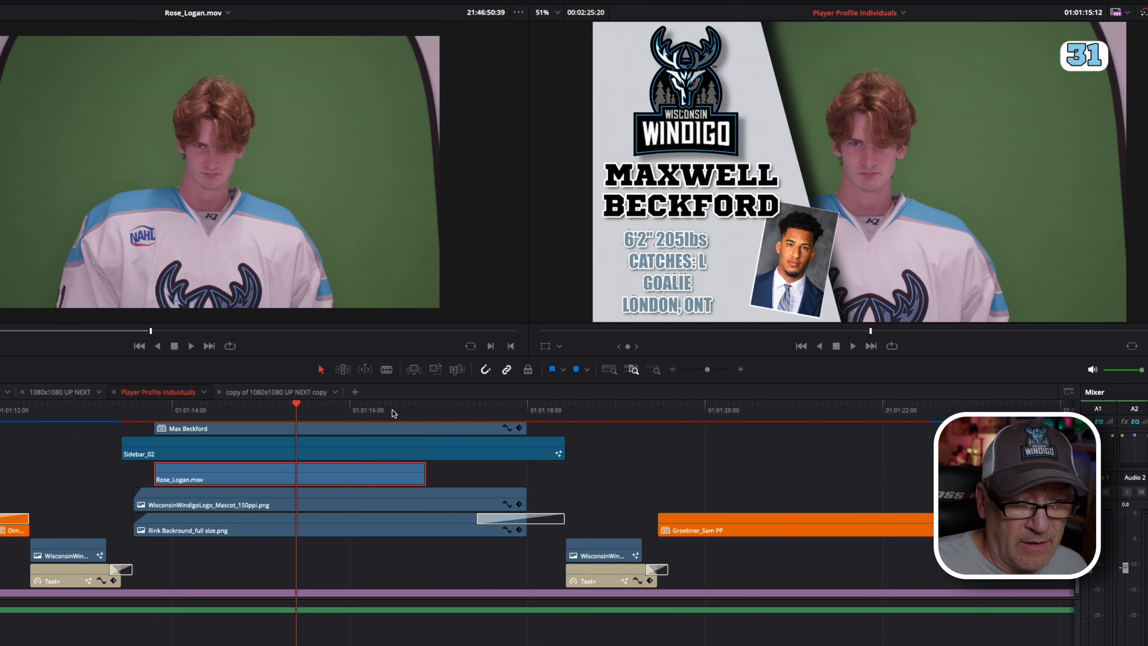
{"action": "left_click_drag", "start_coordinate": [392, 413], "coordinate": [477, 412]}
{"action": "scroll", "coordinate": [439, 476], "scroll_direction": "down", "scroll_amount": 3}
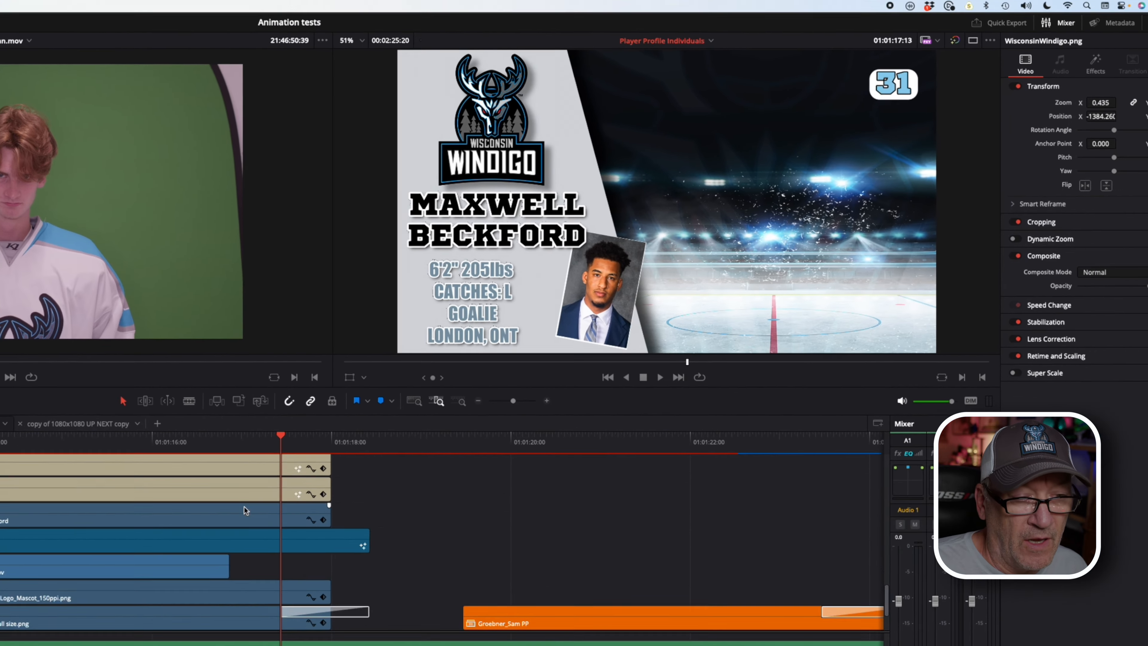
{"action": "scroll", "coordinate": [244, 511], "scroll_direction": "down", "scroll_amount": 3}
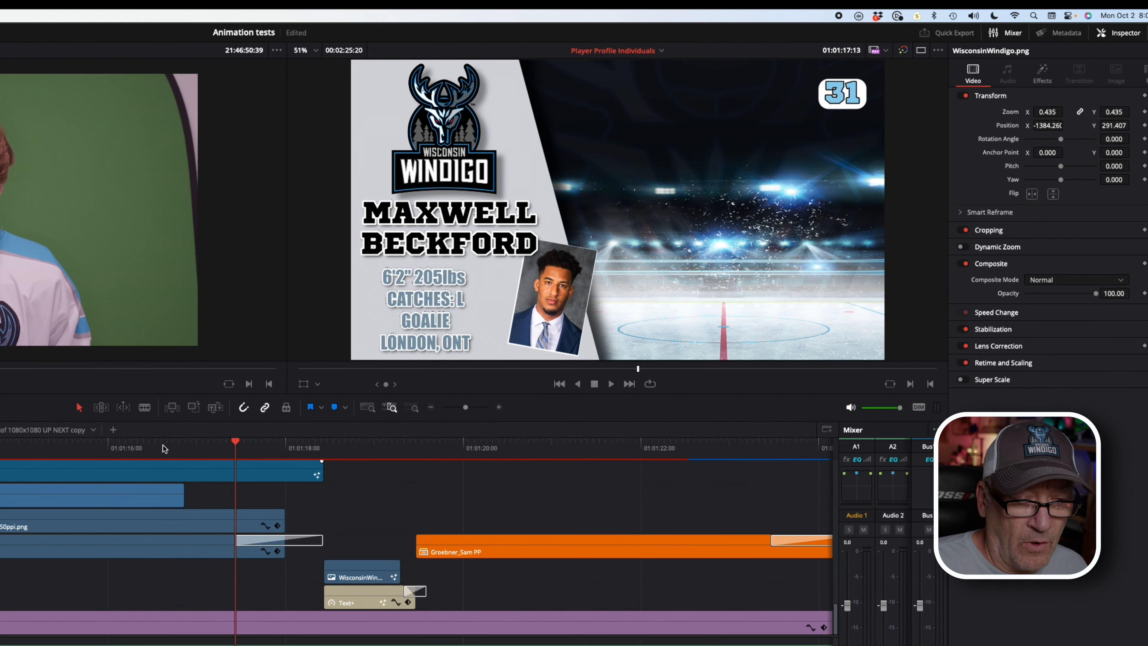
{"action": "left_click_drag", "start_coordinate": [163, 449], "coordinate": [96, 446]}
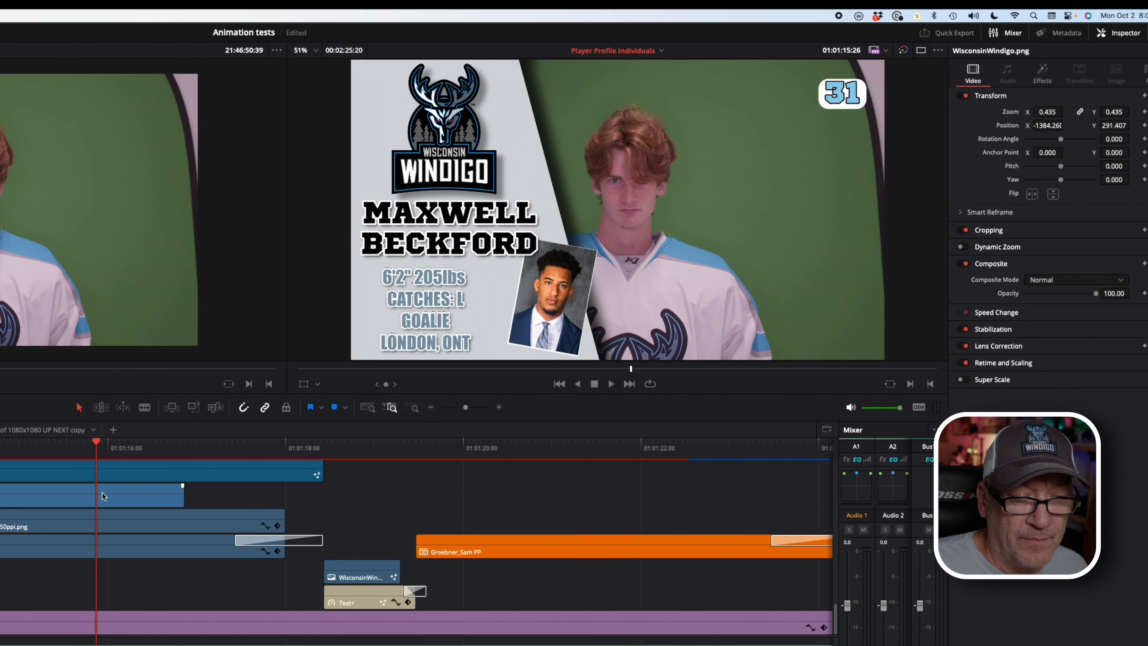
{"action": "left_click", "coordinate": [121, 506]}
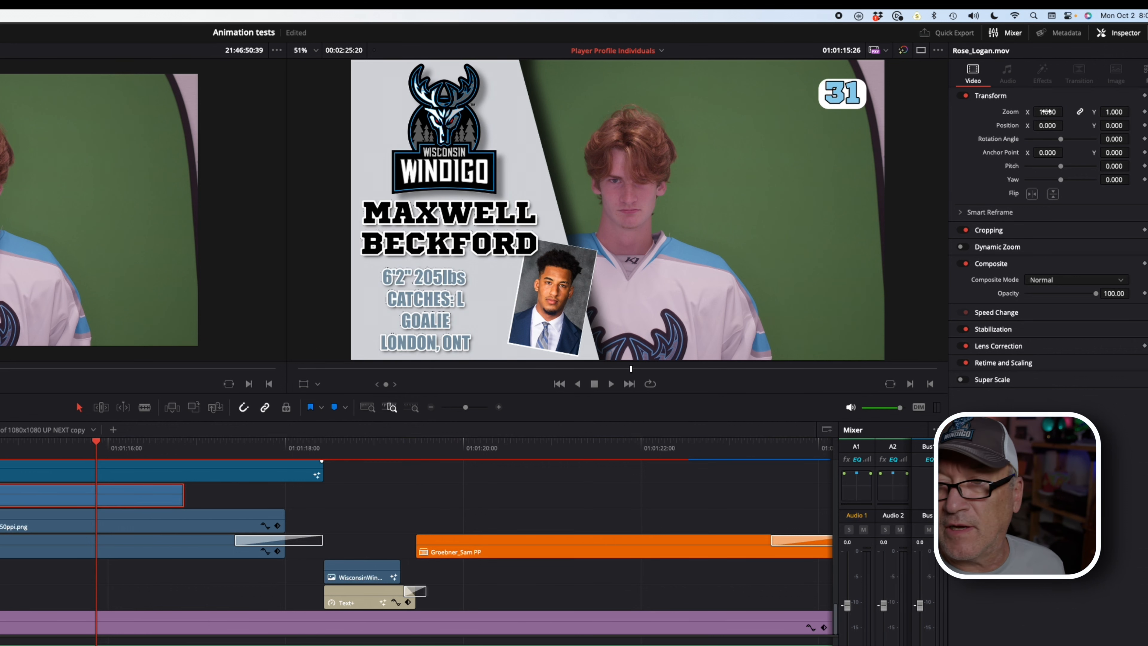
{"action": "left_click_drag", "start_coordinate": [1047, 112], "coordinate": [1074, 130]}
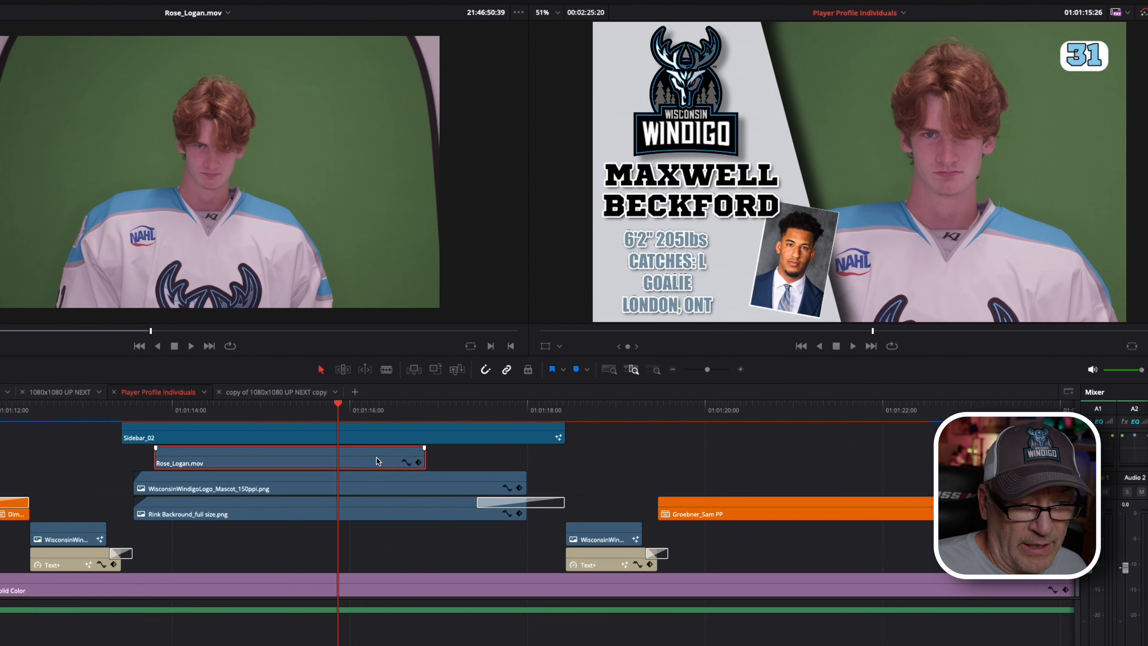
{"action": "right_click", "coordinate": [506, 382]}
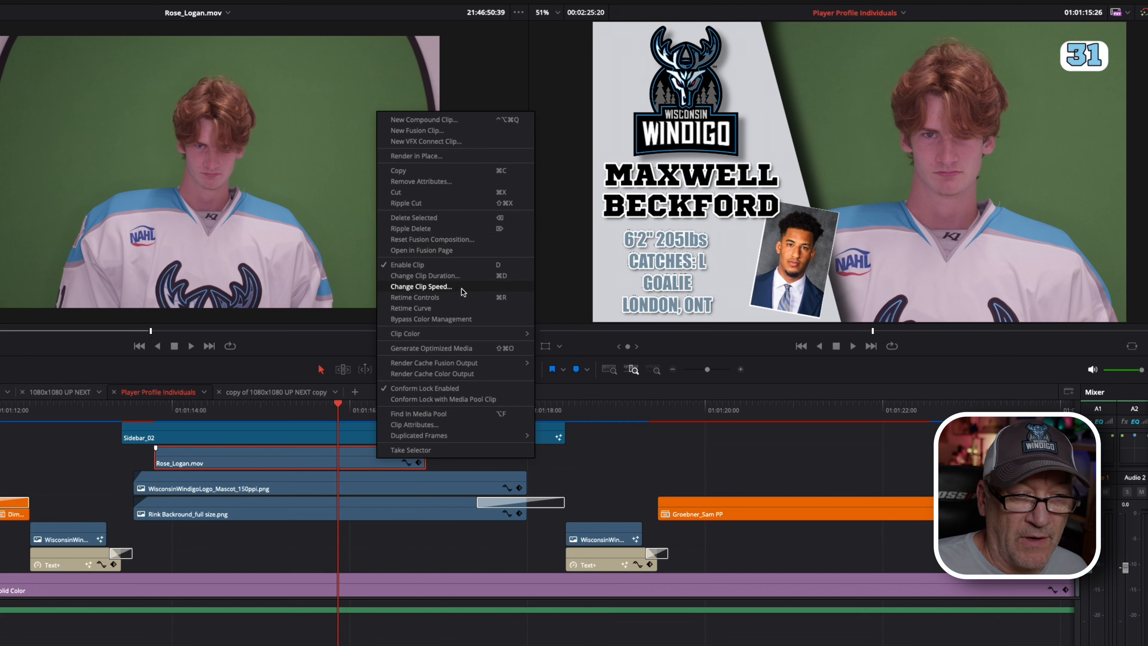
{"action": "left_click", "coordinate": [463, 298]}
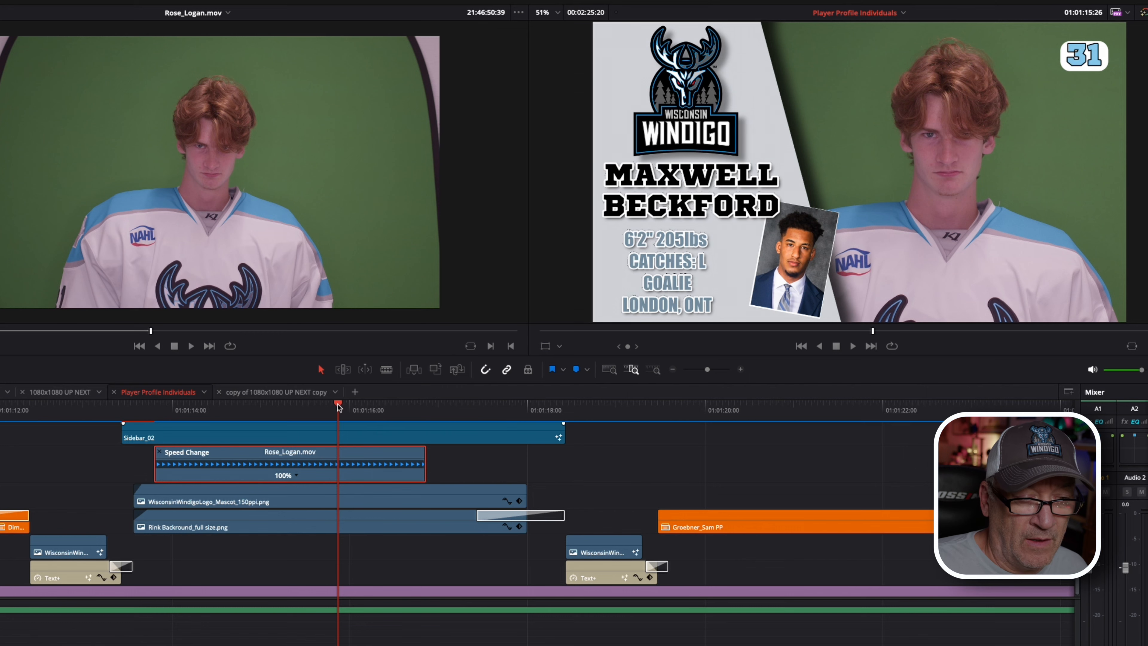
{"action": "left_click_drag", "start_coordinate": [338, 406], "coordinate": [397, 406]}
{"action": "scroll", "coordinate": [370, 481], "scroll_direction": "down", "scroll_amount": 5}
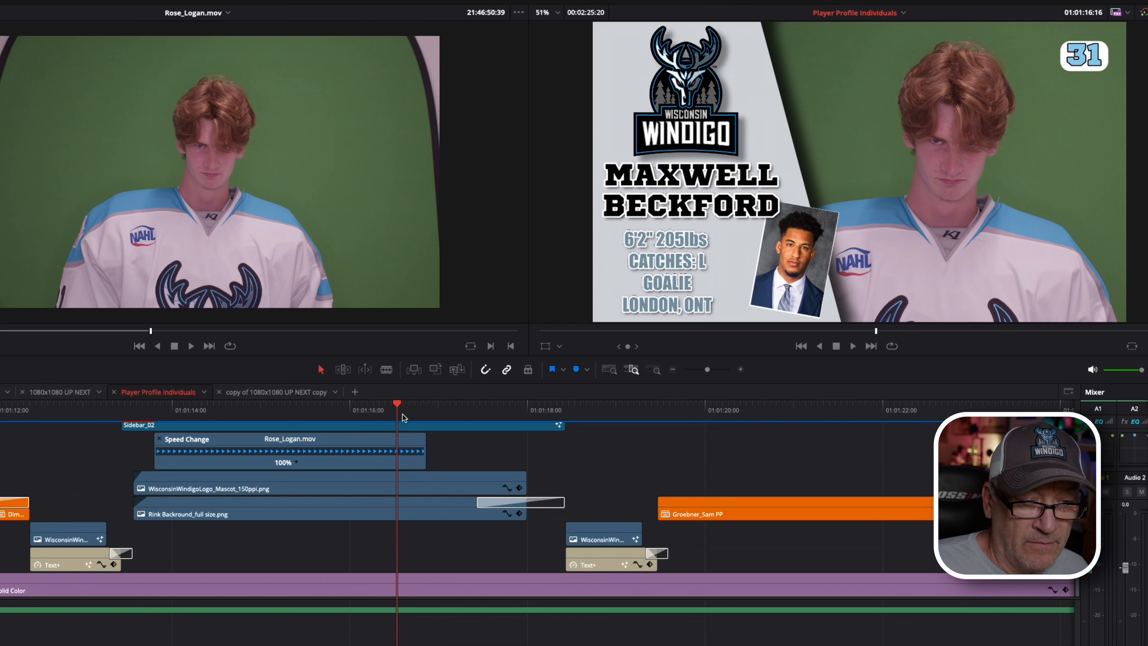
{"action": "key", "text": "Right"}
{"action": "key", "text": "Right"}
{"action": "key", "text": "Right"}
{"action": "key", "text": "Right"}
{"action": "key", "text": "Right"}
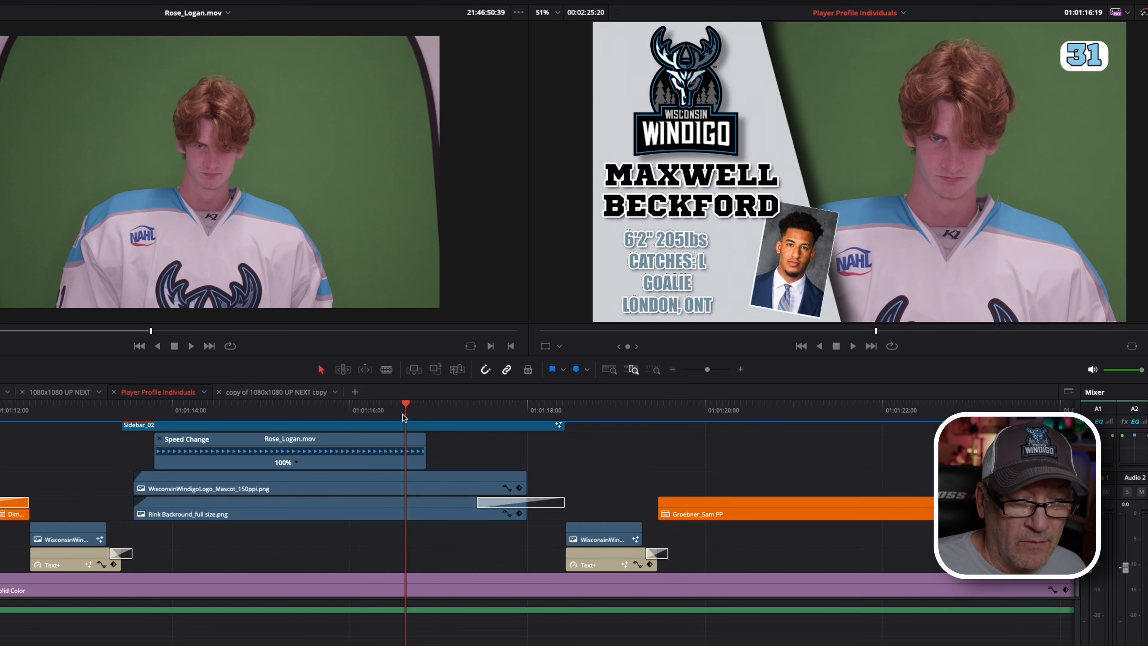
{"action": "key", "text": "Right"}
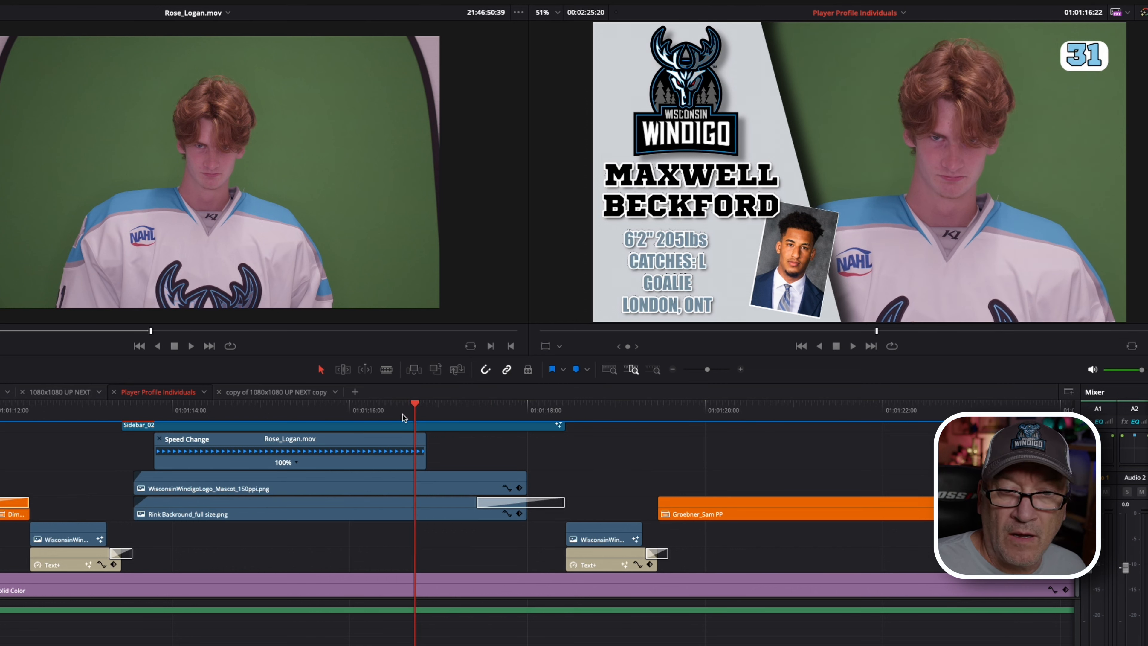
{"action": "left_click", "coordinate": [298, 465]}
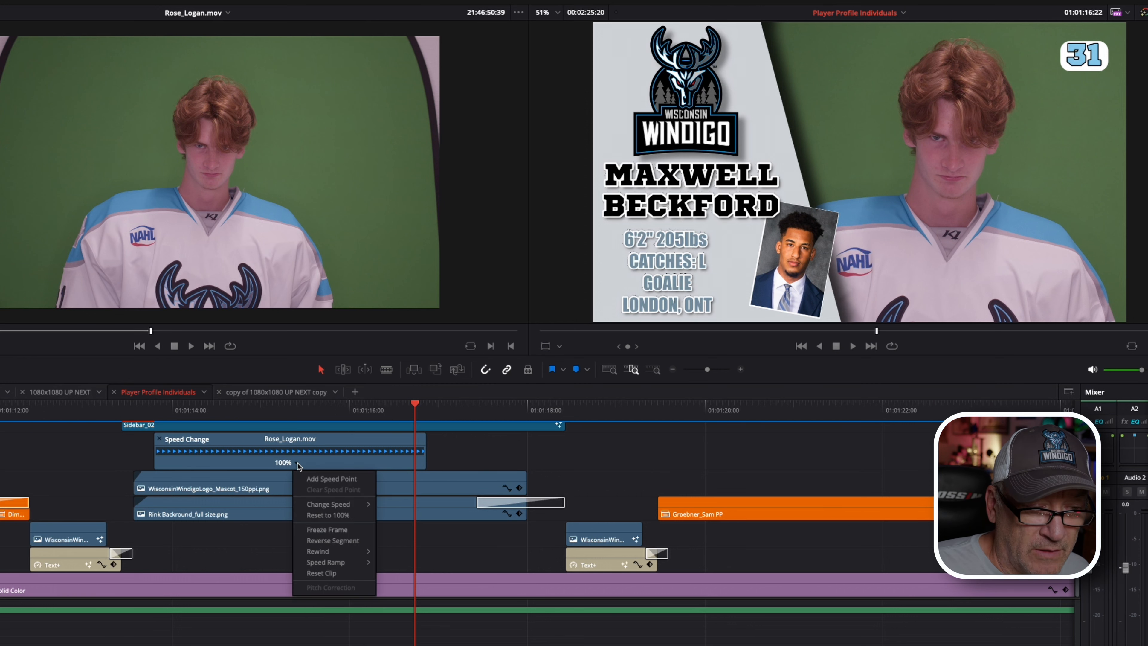
{"action": "left_click", "coordinate": [326, 477]}
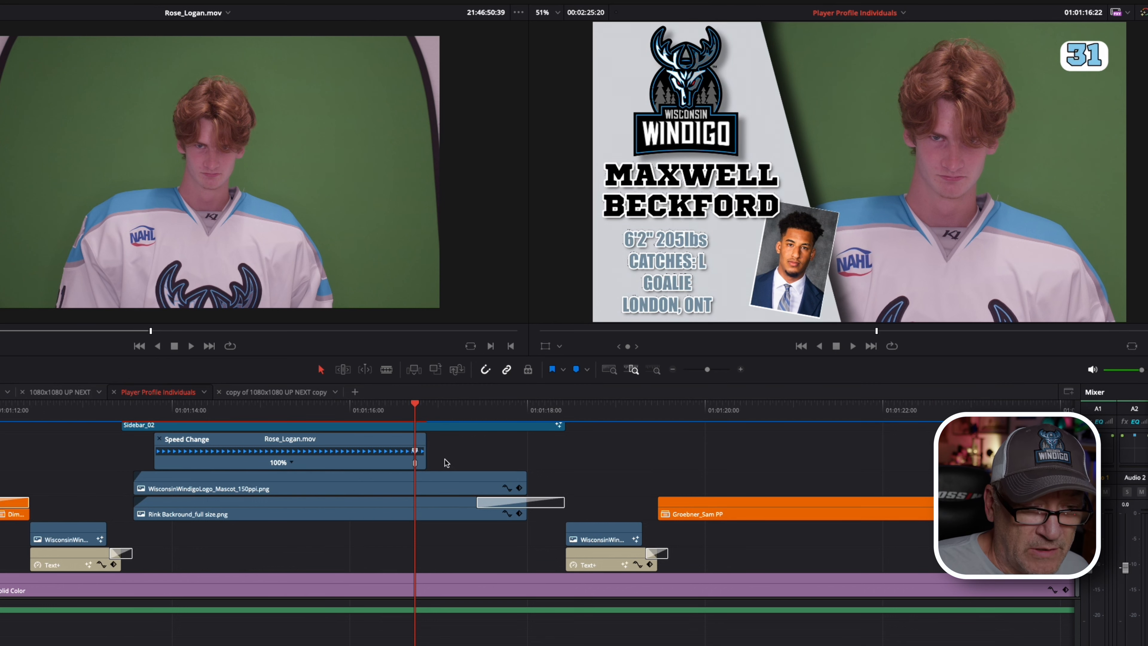
Step: Make the section after the speed point a freeze frame, shorten its tail, and hide retime controls
{"action": "scroll", "coordinate": [445, 459], "scroll_direction": "up", "scroll_amount": 5}
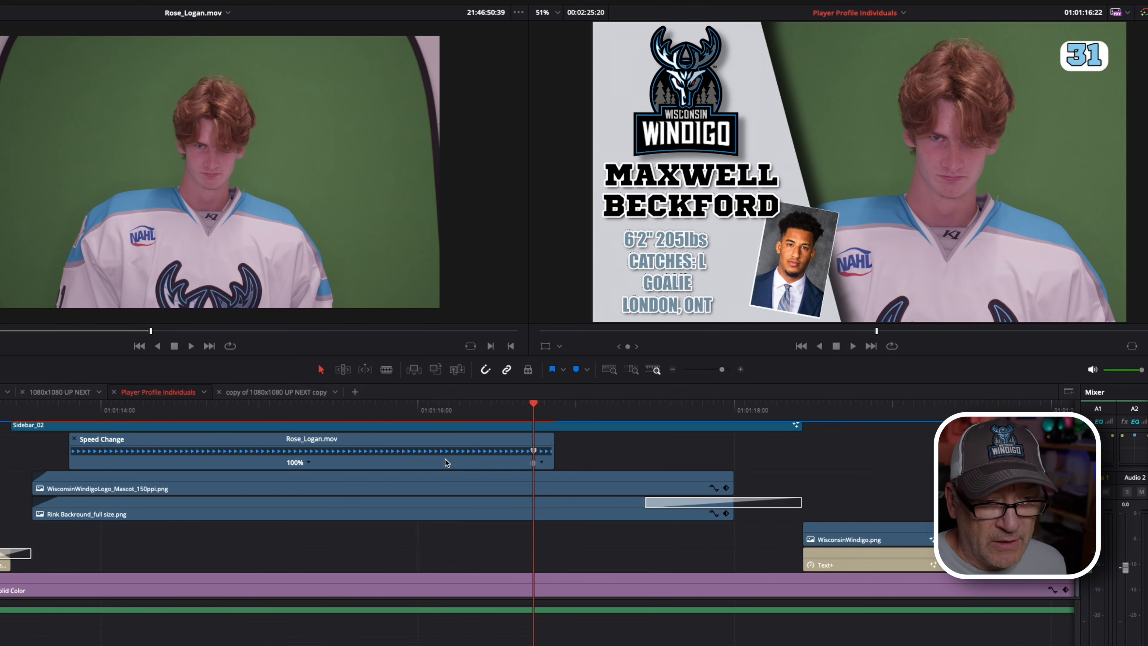
{"action": "left_click", "coordinate": [544, 462]}
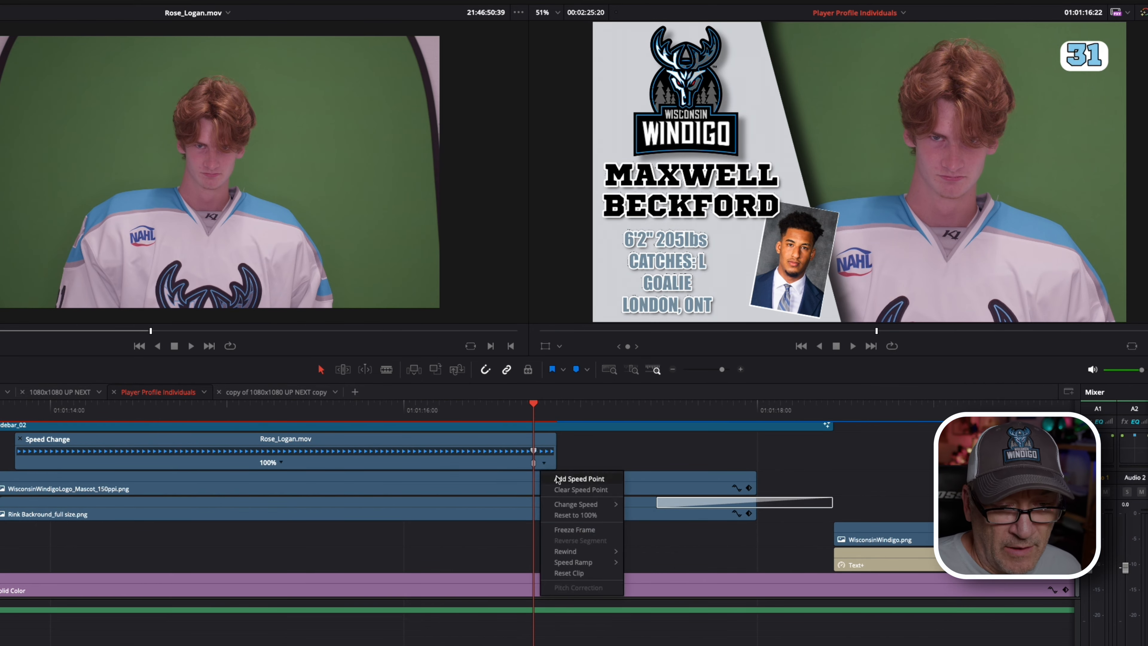
{"action": "left_click", "coordinate": [590, 530]}
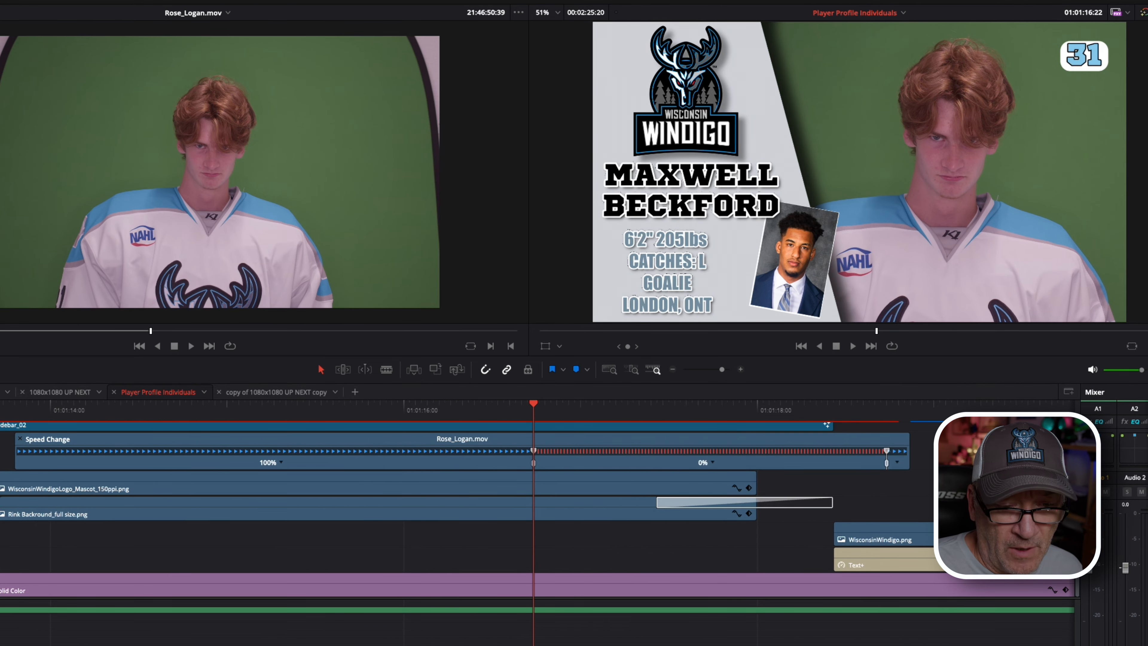
{"action": "left_click_drag", "start_coordinate": [909, 447], "coordinate": [756, 450]}
{"action": "scroll", "coordinate": [802, 472], "scroll_direction": "left", "scroll_amount": 5}
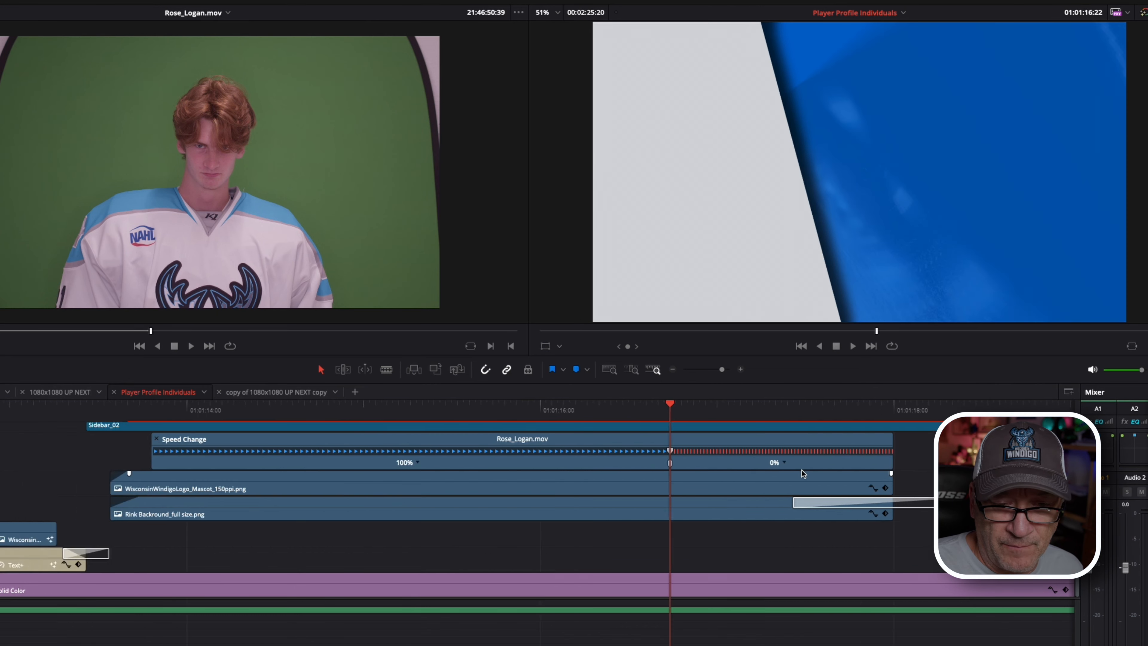
{"action": "left_click", "coordinate": [591, 461]}
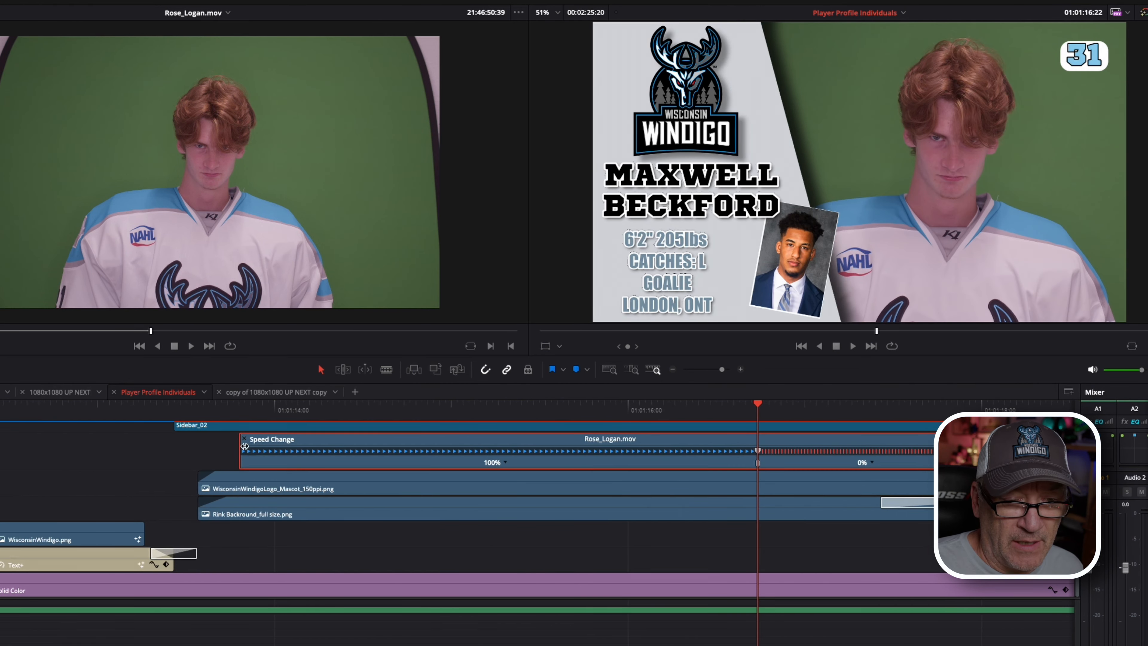
{"action": "key", "text": "ctrl+r"}
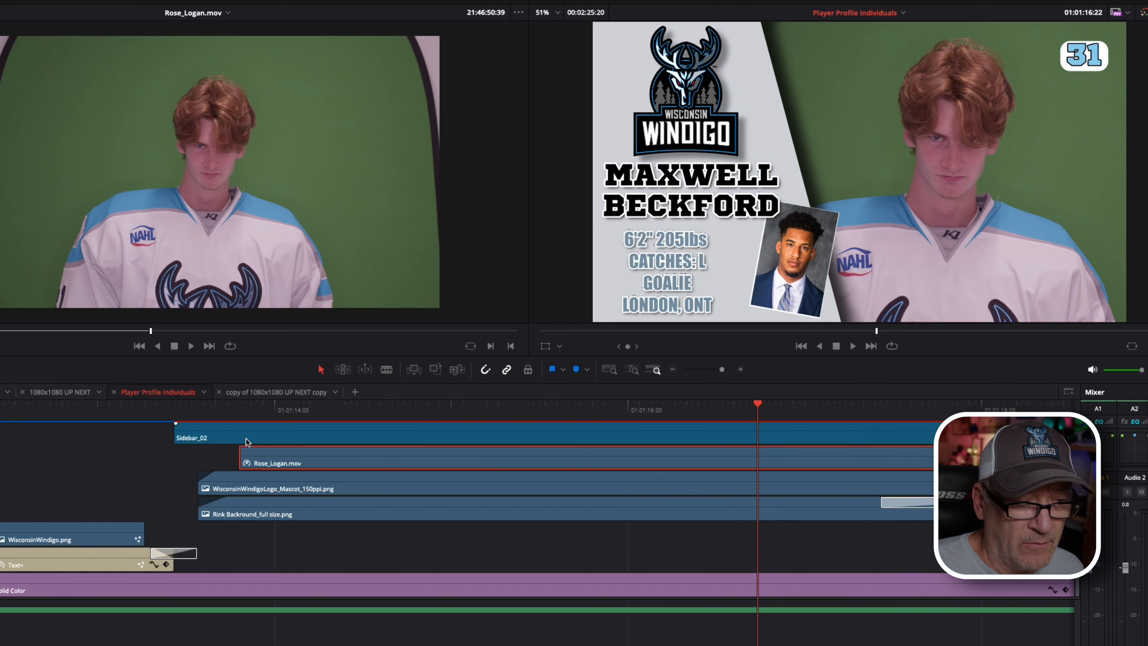
{"action": "right_click", "coordinate": [481, 458]}
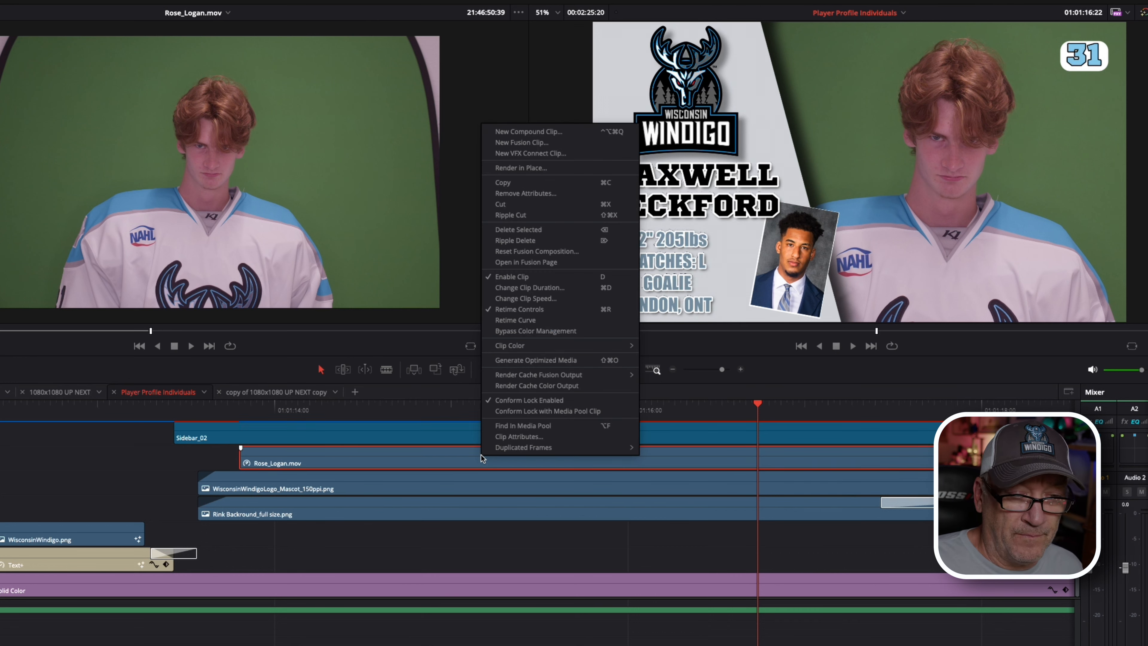
{"action": "left_click", "coordinate": [457, 459]}
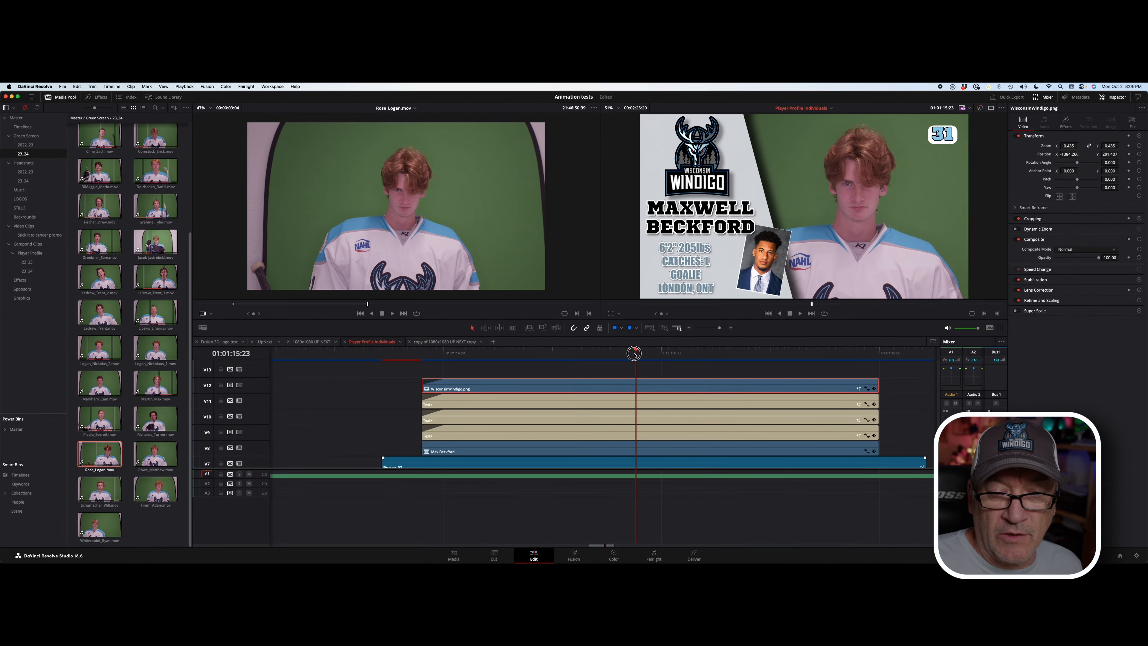
{"action": "scroll", "coordinate": [611, 396], "scroll_direction": "down", "scroll_amount": 5}
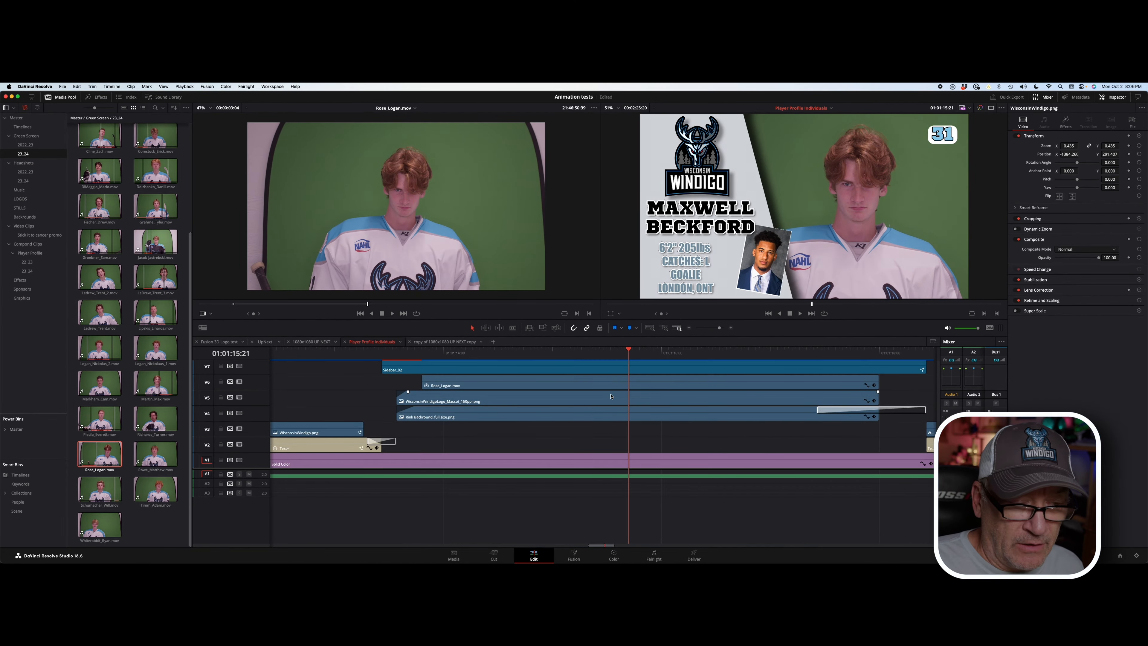
{"action": "left_click", "coordinate": [585, 384]}
{"action": "right_click", "coordinate": [587, 384]}
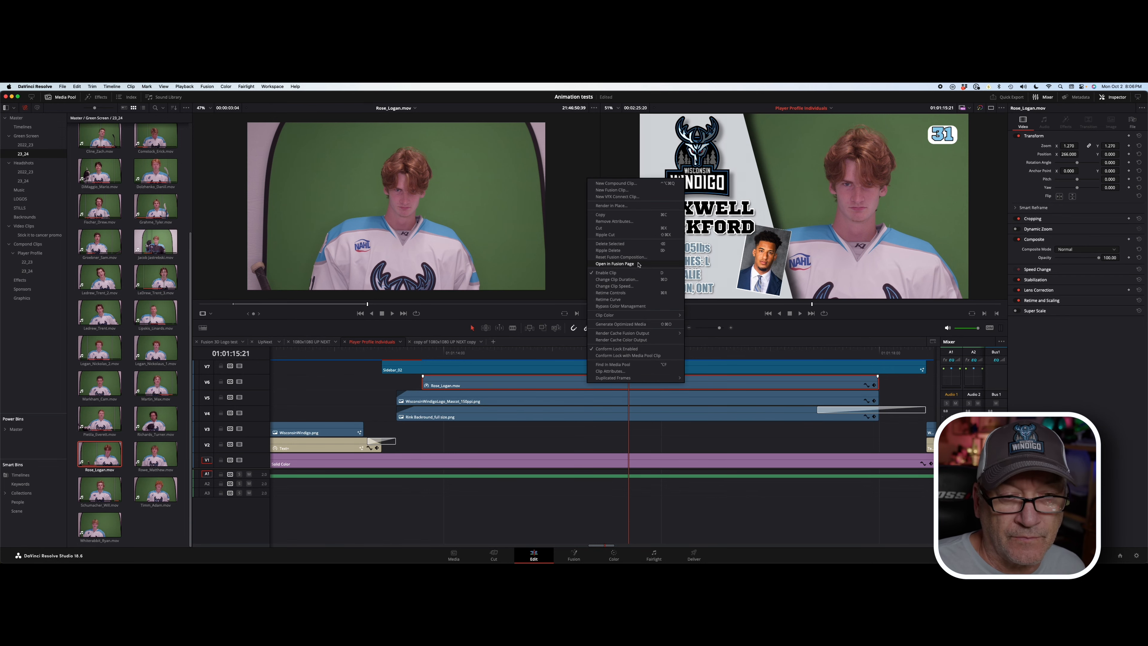
{"action": "left_click", "coordinate": [614, 264]}
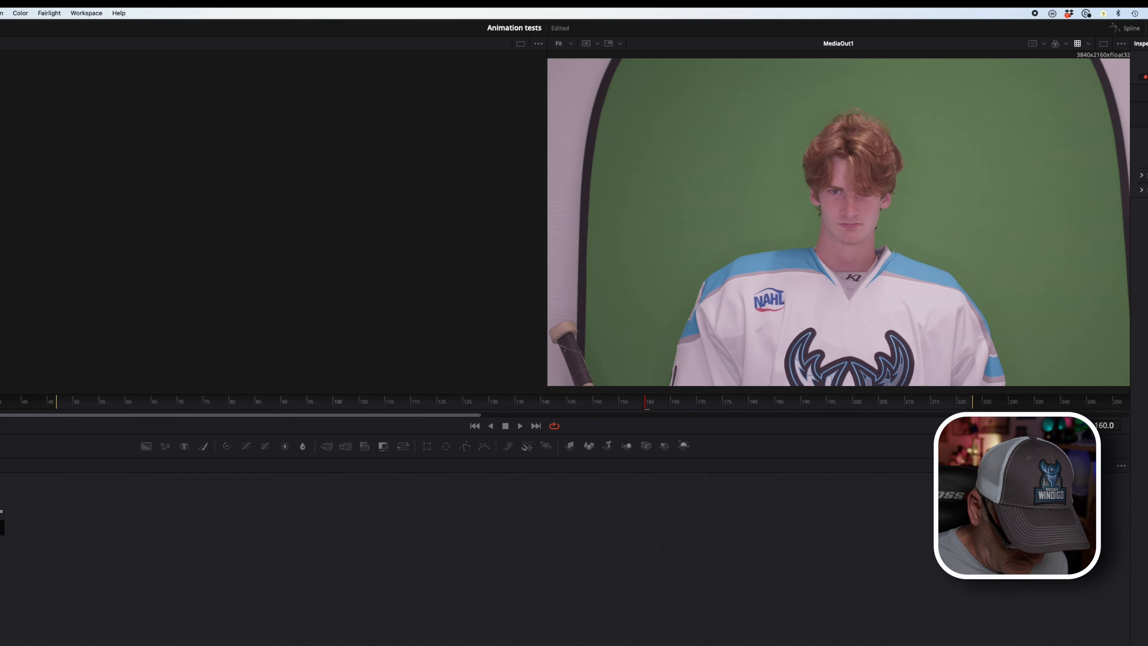
Step: Add a Delta Keyer (DK) node between MediaIn1 and MediaOut1 using the tool search
{"action": "key", "text": "shift+space"}
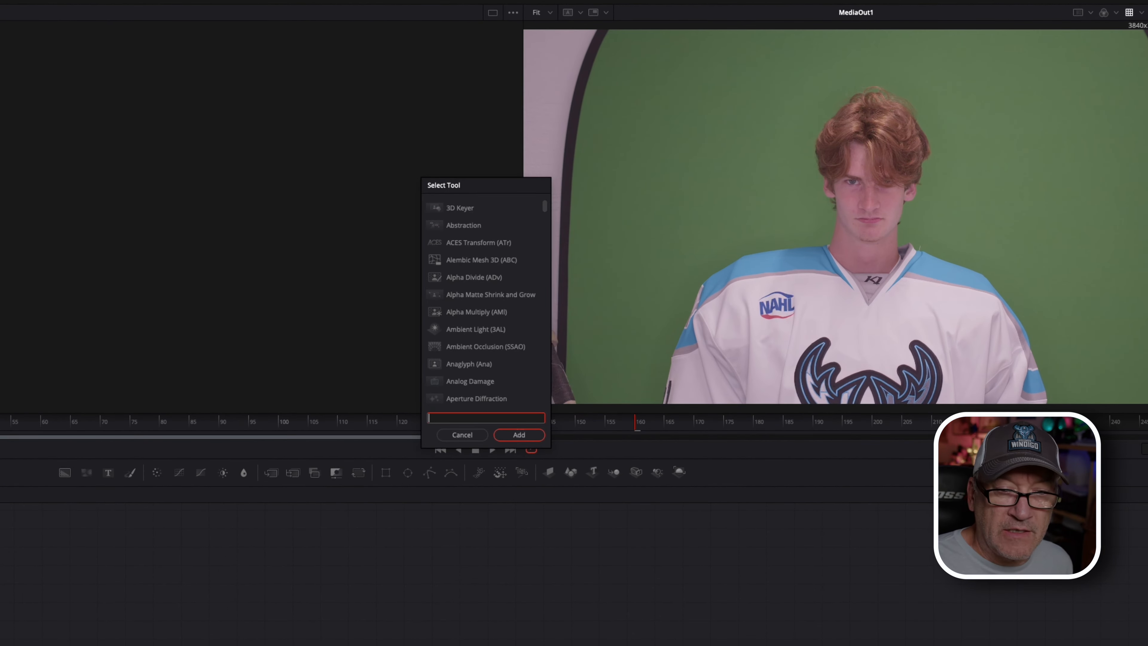
{"action": "type", "text": "delt"}
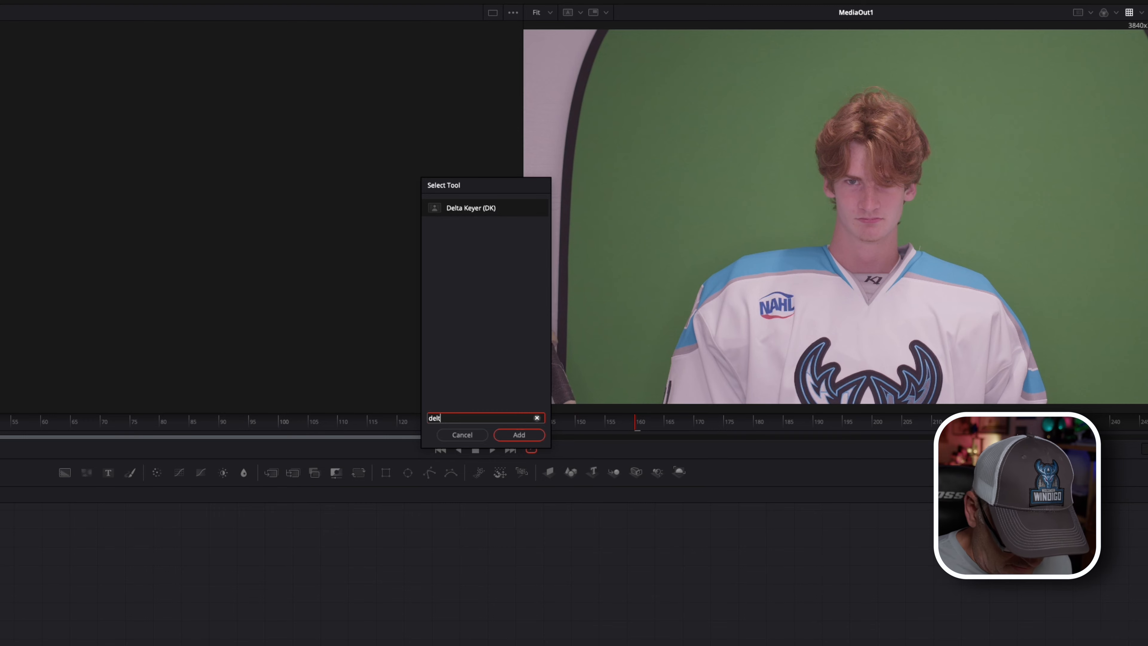
{"action": "left_click", "coordinate": [499, 210]}
{"action": "left_click", "coordinate": [595, 368]}
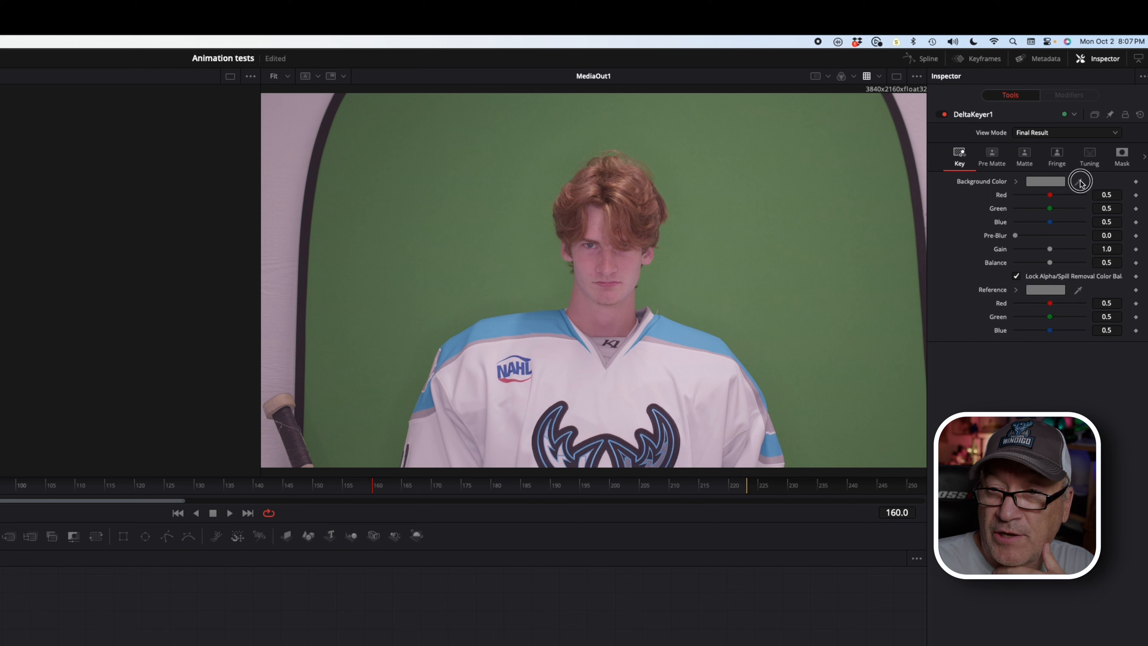
Step: Sample the green screen as DeltaKeyer1's background colour (R 0.162120, G 0.232952, B 0.124965)
{"action": "left_click_drag", "start_coordinate": [1080, 183], "coordinate": [670, 261]}
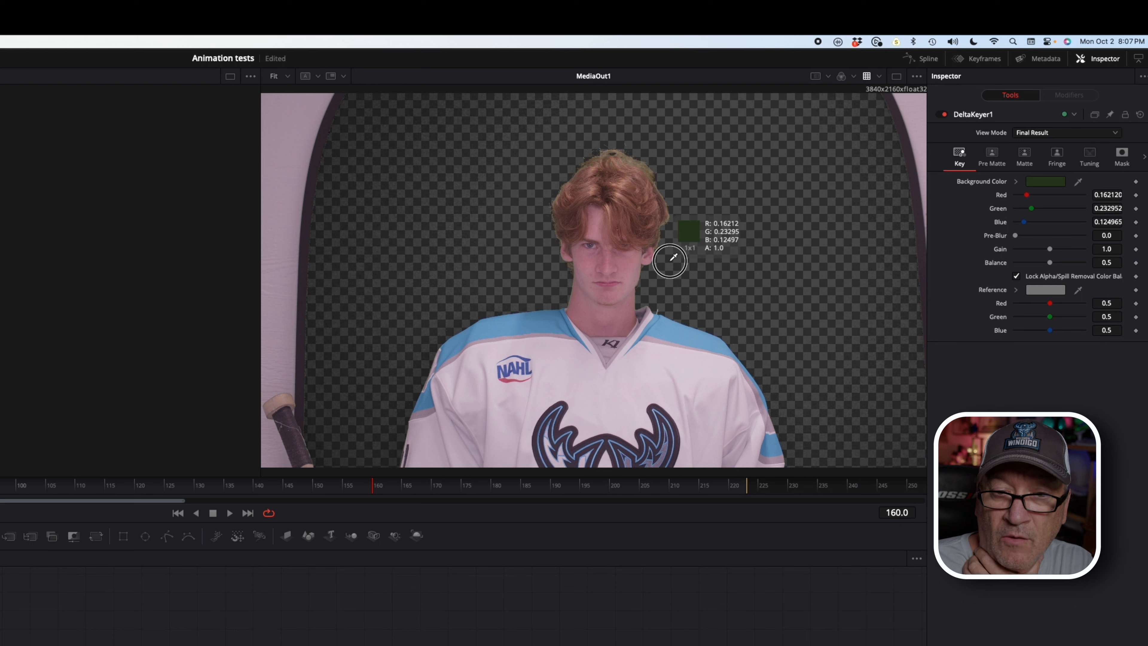
{"action": "left_click_drag", "start_coordinate": [670, 261], "coordinate": [669, 260]}
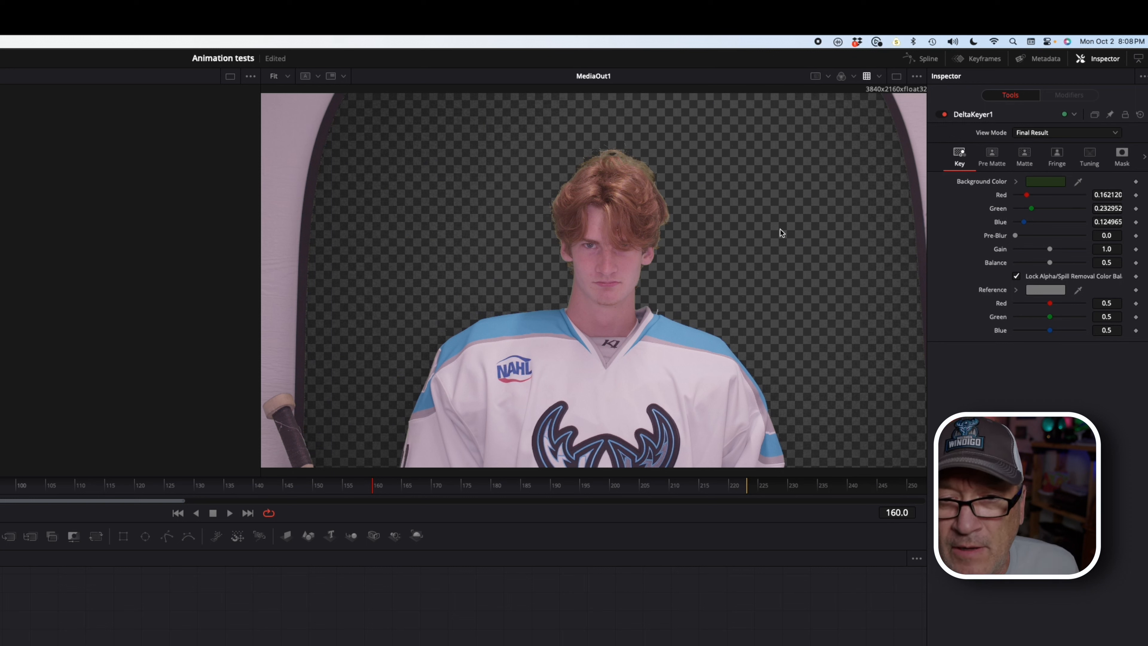
Step: Check the Matte and Pre Matte tabs, then set DeltaKeyer1's View Mode to Matte
{"action": "left_click", "coordinate": [1025, 154]}
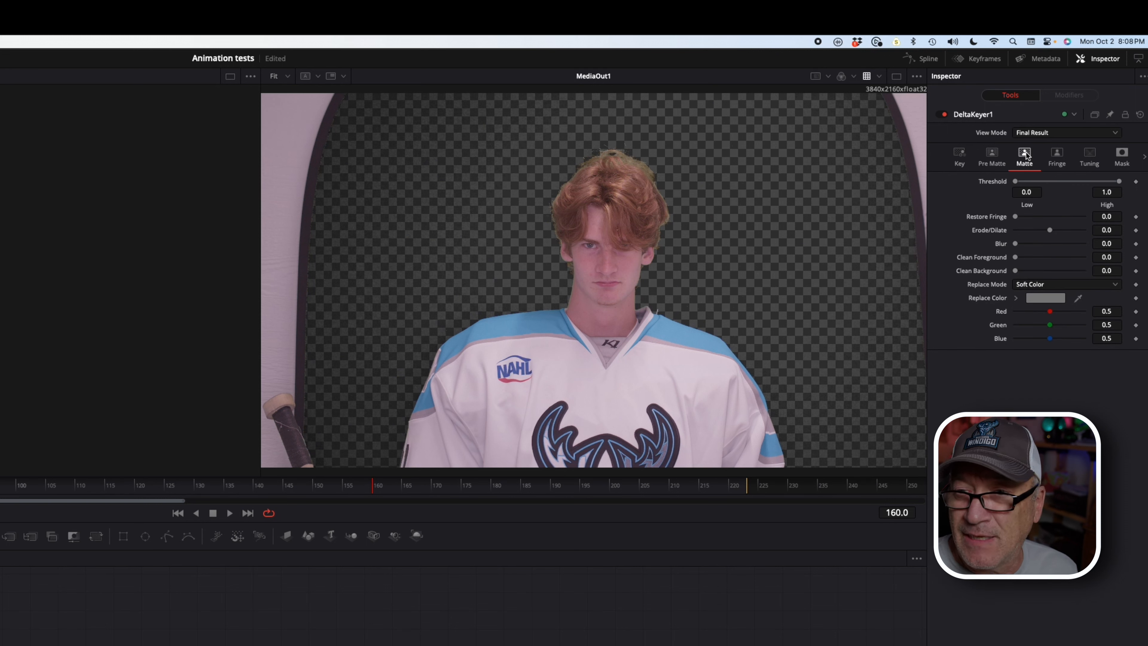
{"action": "left_click", "coordinate": [994, 155]}
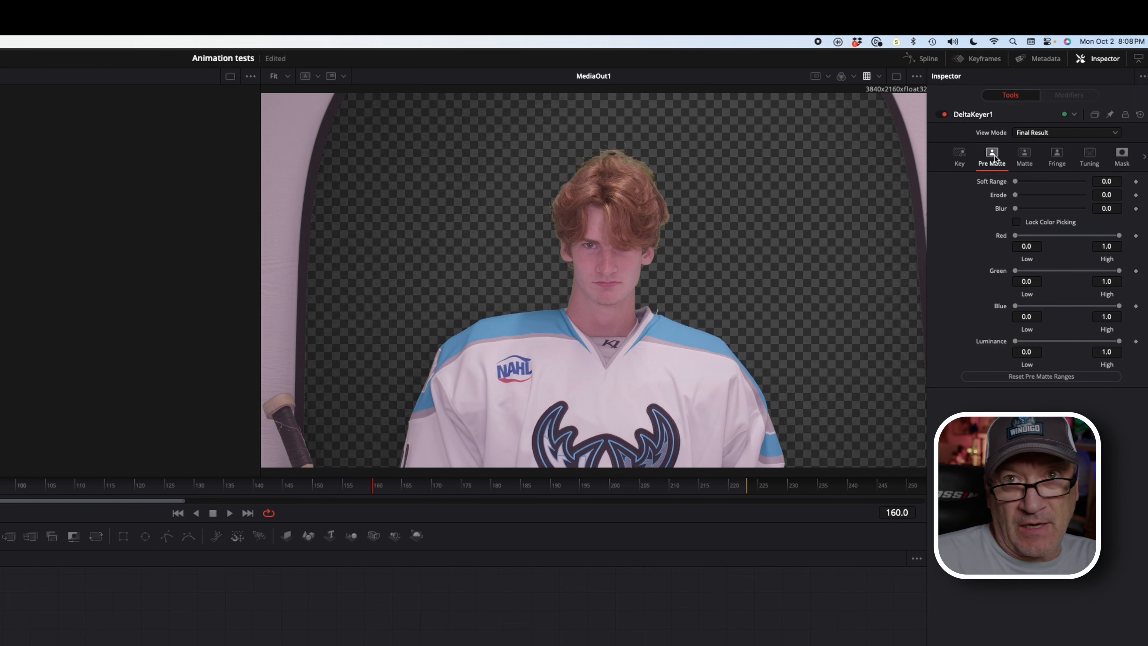
{"action": "left_click", "coordinate": [1024, 155]}
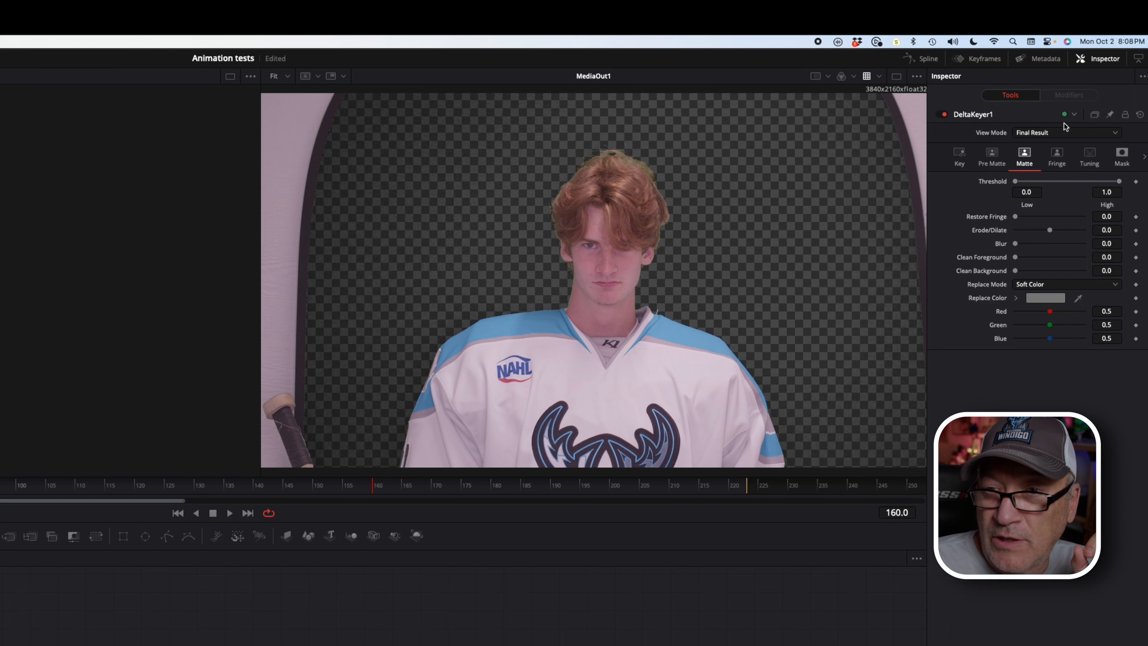
{"action": "left_click", "coordinate": [1059, 133]}
{"action": "left_click", "coordinate": [1049, 160]}
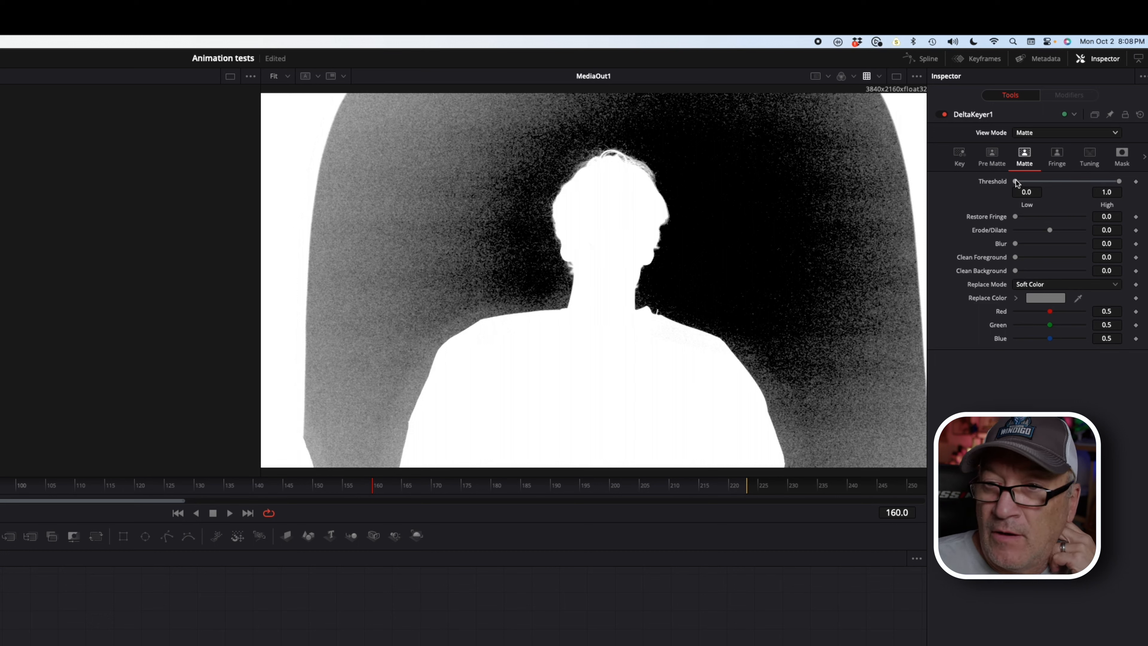
Step: Raise the matte Threshold Low to 0.411 to darken the background
{"action": "left_click_drag", "start_coordinate": [1015, 181], "coordinate": [1042, 174]}
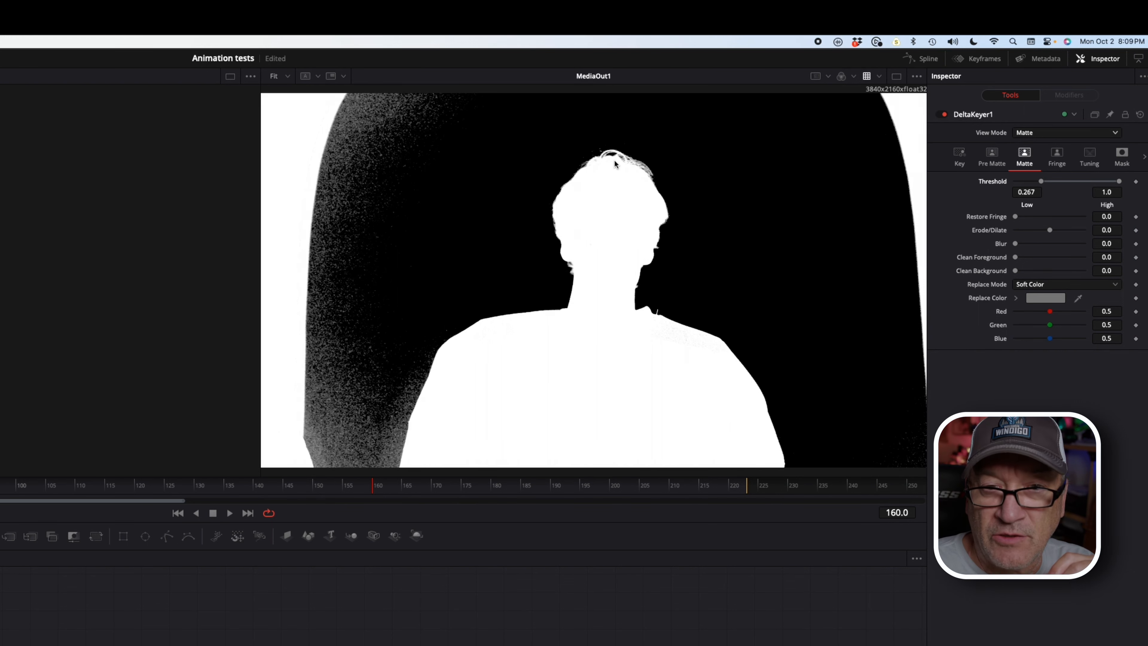
{"action": "left_click_drag", "start_coordinate": [614, 160], "coordinate": [612, 175]}
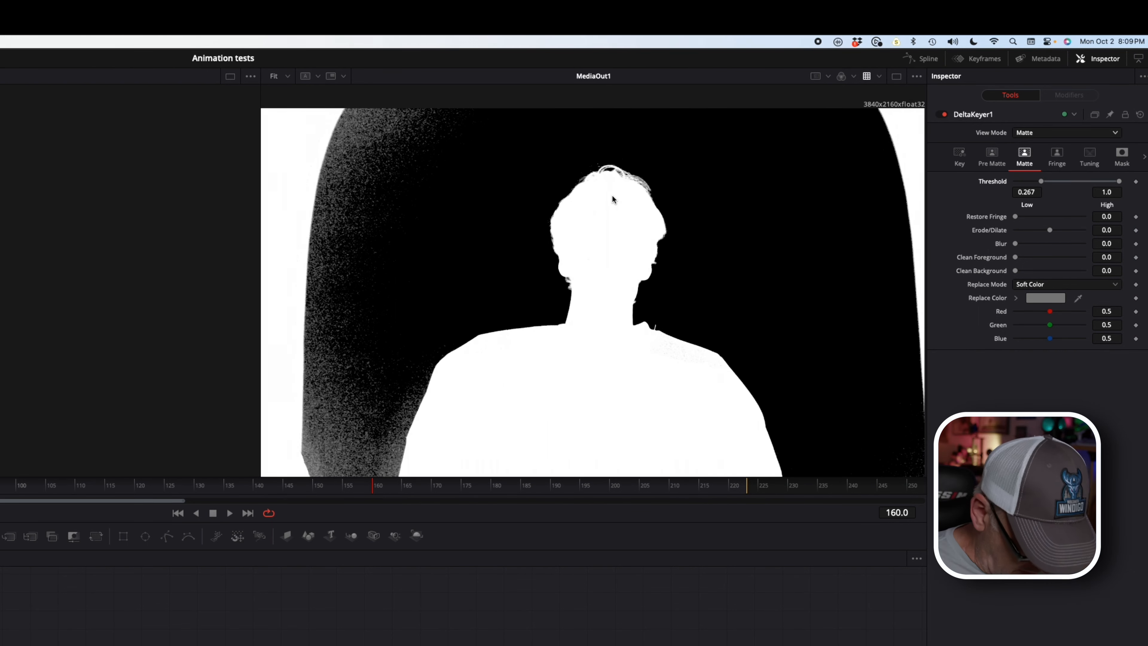
{"action": "scroll", "coordinate": [613, 196], "scroll_direction": "up", "scroll_amount": 3}
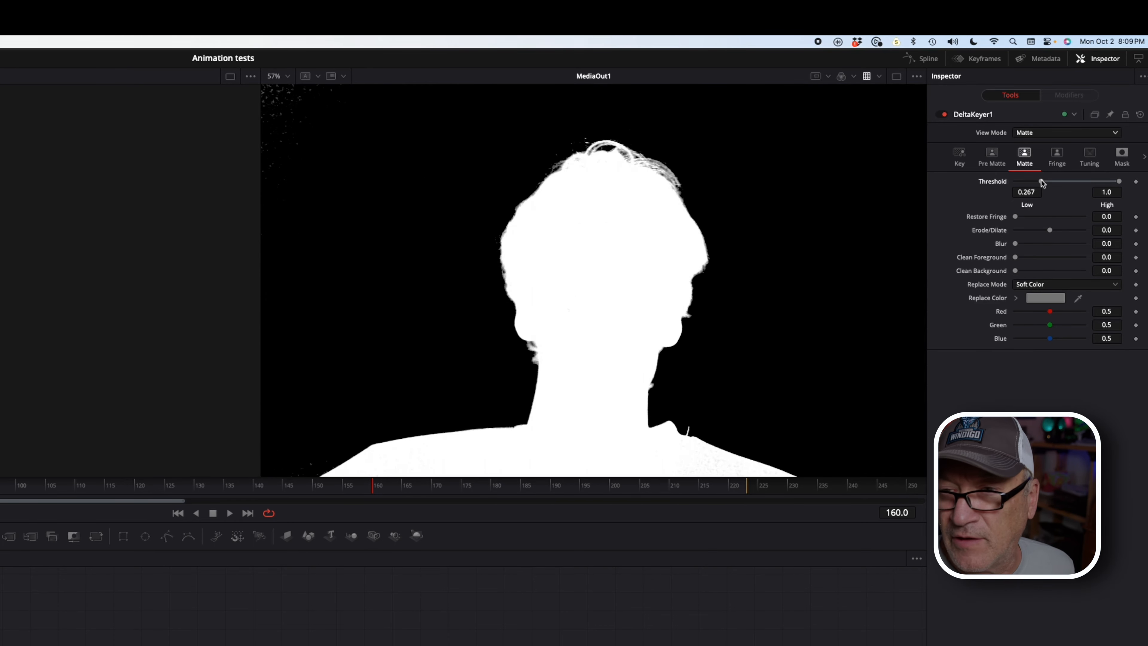
{"action": "mouse_move", "coordinate": [1042, 180]}
{"action": "left_mouse_down"}
{"action": "mouse_move", "coordinate": [1081, 181]}
{"action": "mouse_move", "coordinate": [1044, 181]}
{"action": "left_mouse_up"}
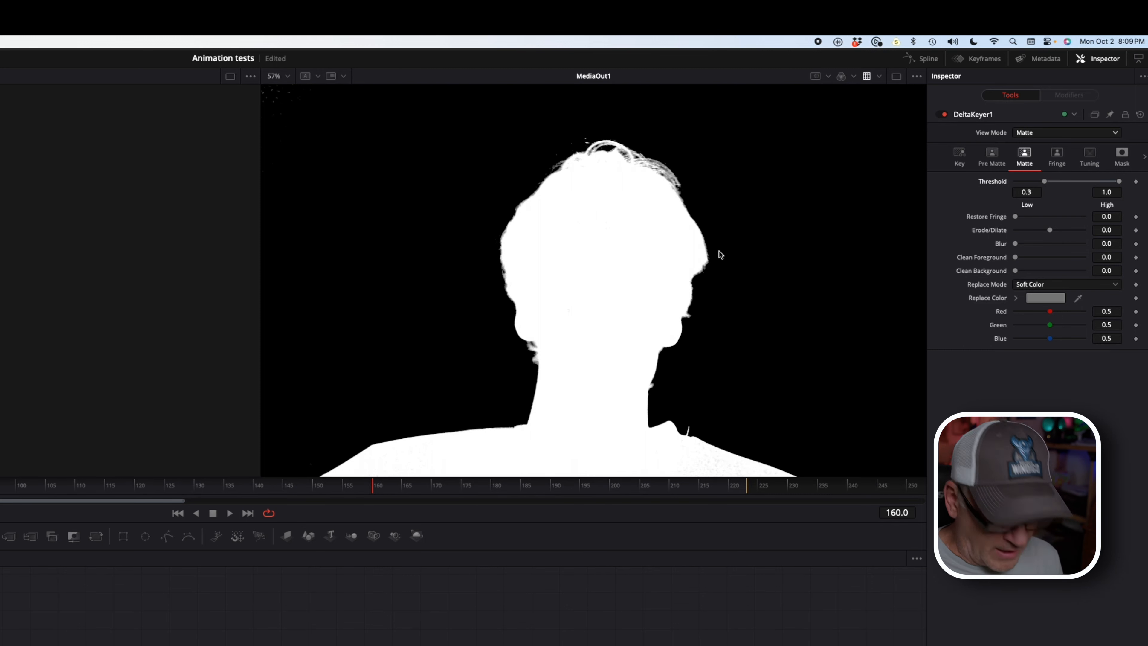
{"action": "scroll", "coordinate": [719, 254], "scroll_direction": "down", "scroll_amount": 5}
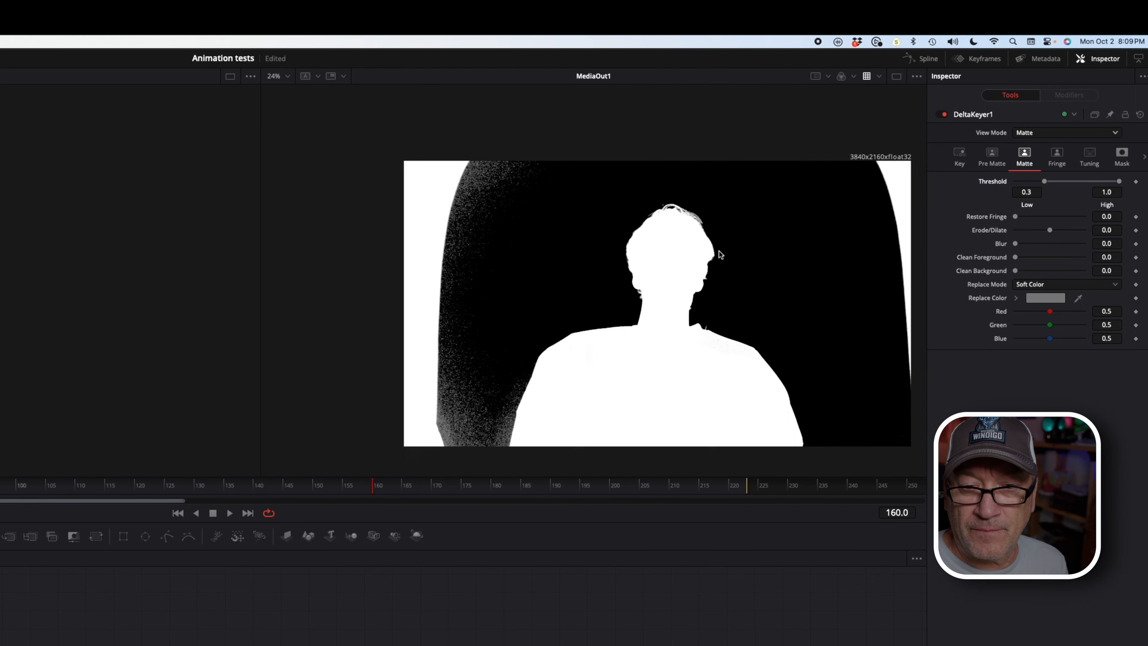
{"action": "scroll", "coordinate": [719, 251], "scroll_direction": "right", "scroll_amount": 2}
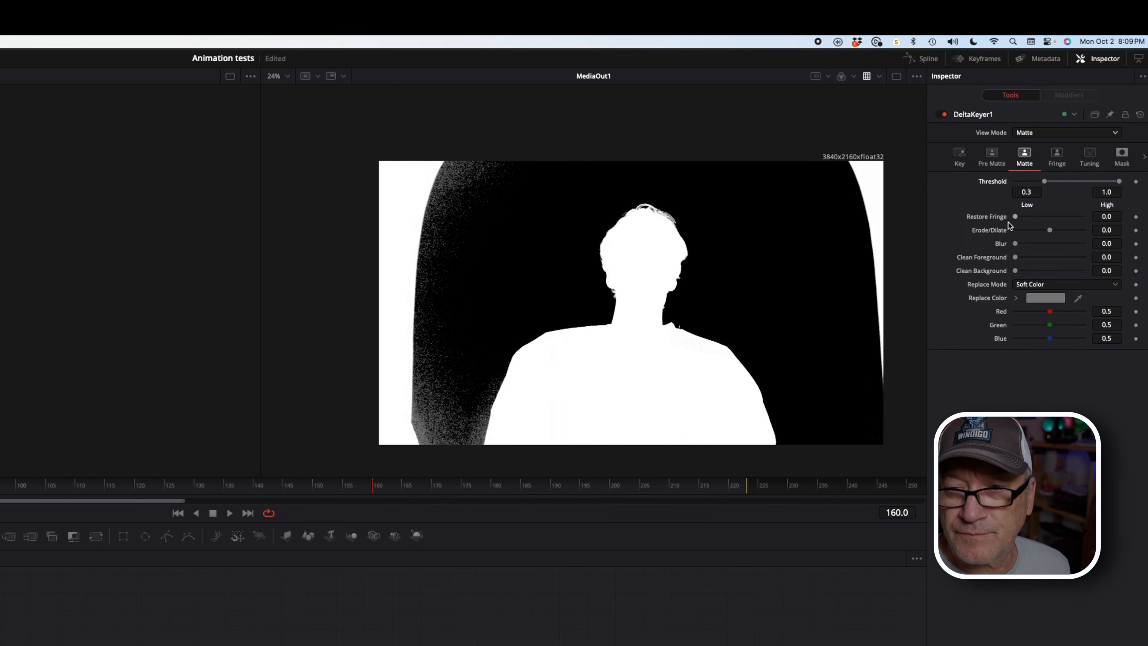
{"action": "scroll", "coordinate": [703, 278], "scroll_direction": "up", "scroll_amount": 2}
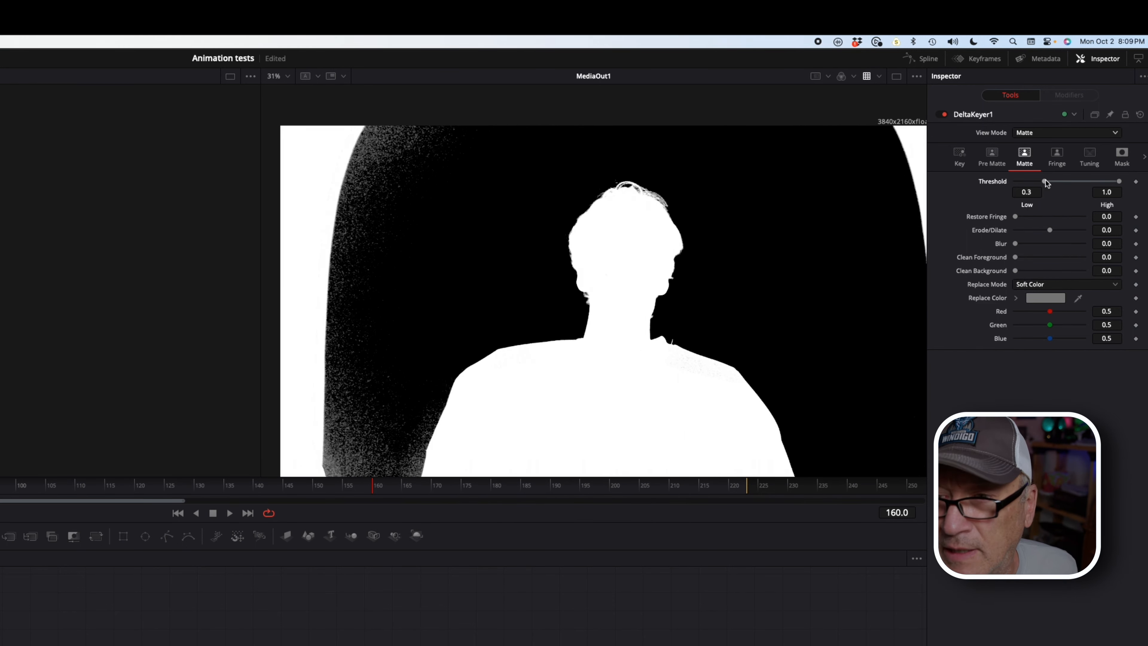
{"action": "mouse_move", "coordinate": [1046, 180]}
{"action": "left_mouse_down"}
{"action": "mouse_move", "coordinate": [1036, 181]}
{"action": "mouse_move", "coordinate": [1056, 181]}
{"action": "left_mouse_up"}
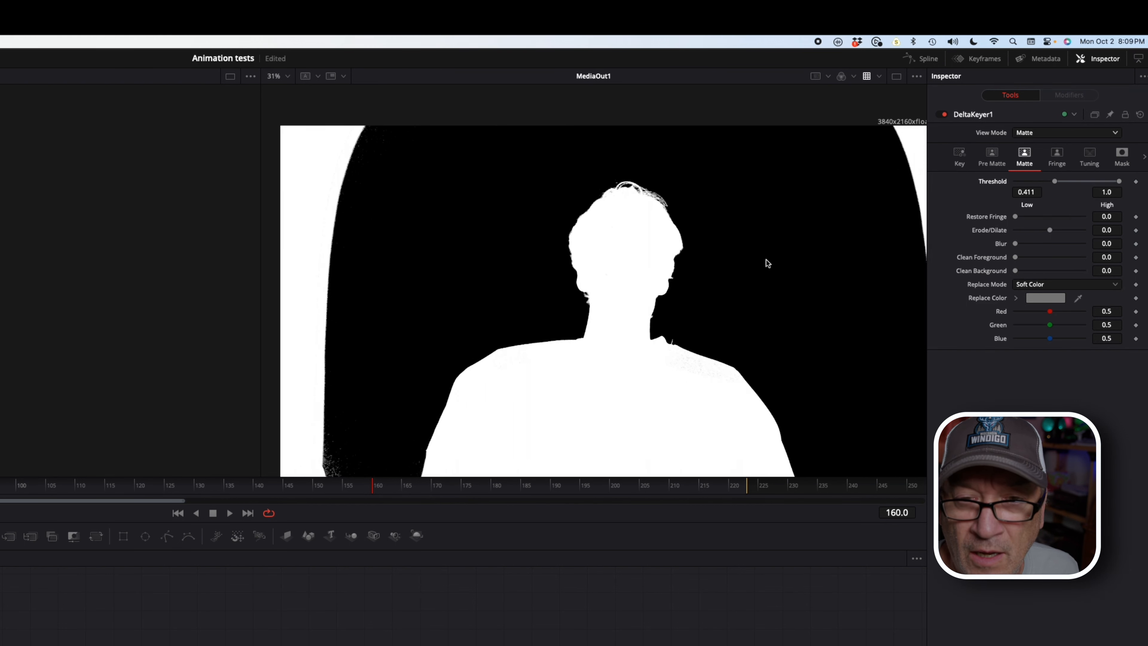
{"action": "scroll", "coordinate": [708, 268], "scroll_direction": "down", "scroll_amount": 3}
{"action": "scroll", "coordinate": [708, 269], "scroll_direction": "up", "scroll_amount": 1}
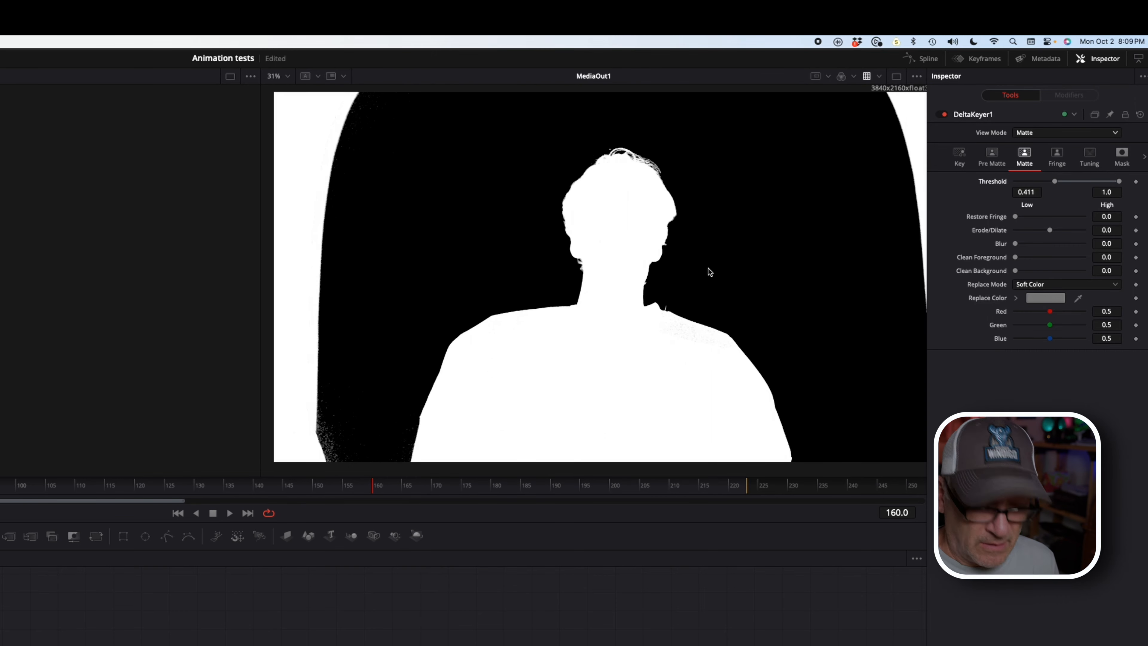
{"action": "scroll", "coordinate": [707, 269], "scroll_direction": "down", "scroll_amount": 2}
{"action": "scroll", "coordinate": [707, 268], "scroll_direction": "up", "scroll_amount": 2}
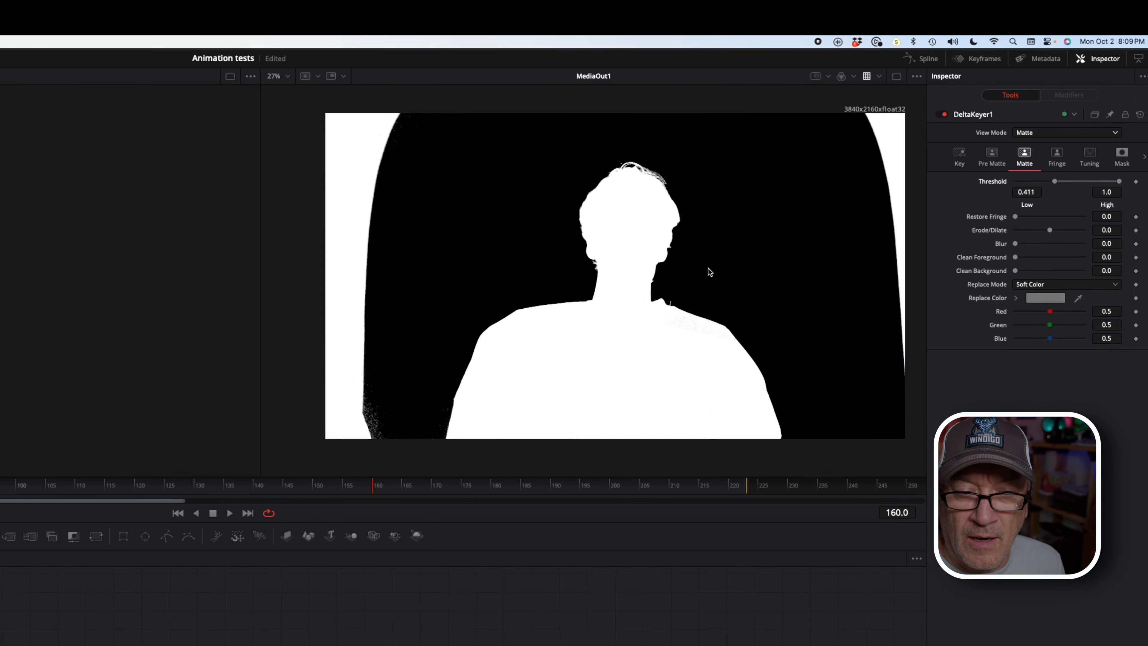
Step: Lower the matte Threshold High from 1.0 to 0.672
{"action": "left_click", "coordinate": [1119, 182]}
{"action": "left_click_drag", "start_coordinate": [1120, 182], "coordinate": [1089, 181]}
{"action": "scroll", "coordinate": [615, 244], "scroll_direction": "down", "scroll_amount": 2}
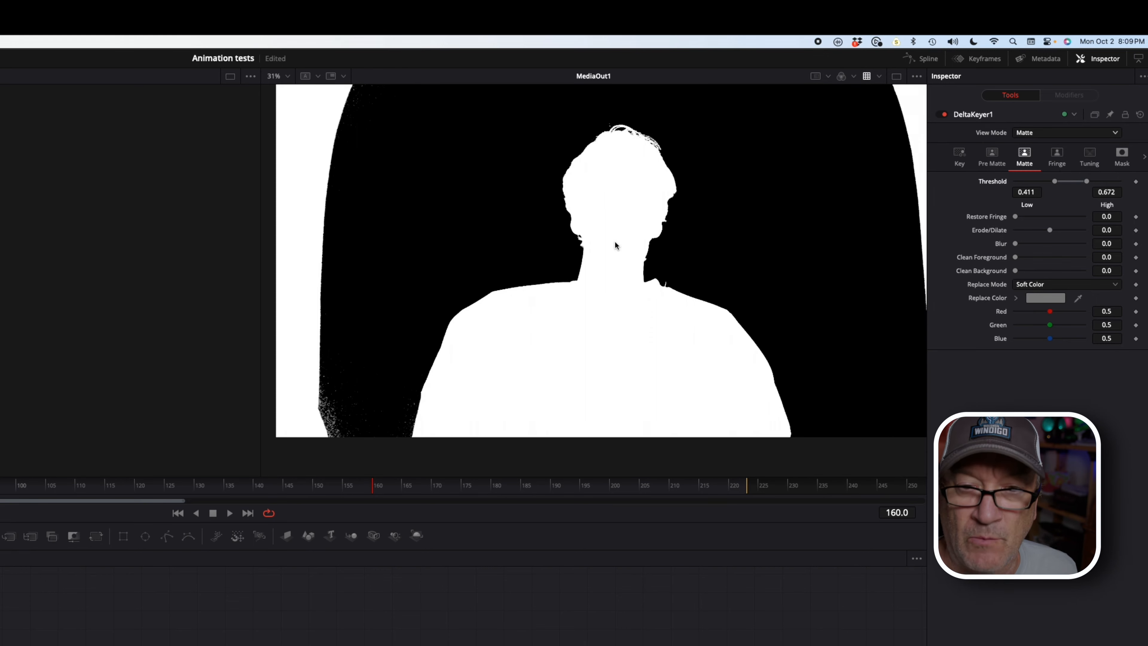
{"action": "scroll", "coordinate": [616, 243], "scroll_direction": "up", "scroll_amount": 2}
{"action": "scroll", "coordinate": [616, 245], "scroll_direction": "right", "scroll_amount": 5}
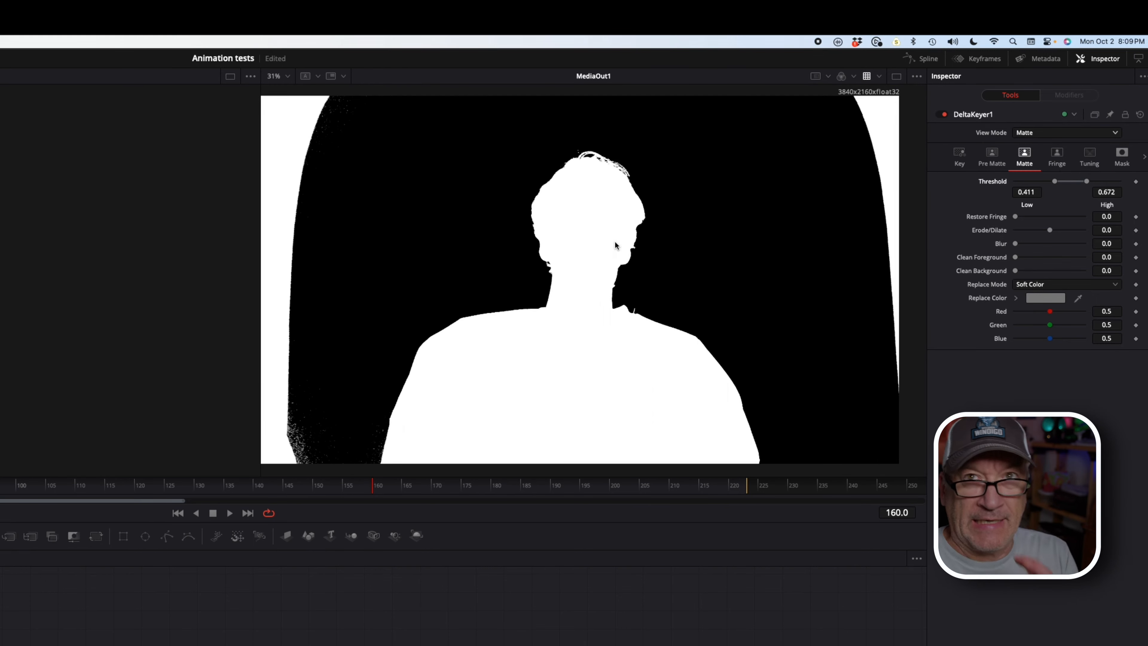
{"action": "scroll", "coordinate": [614, 240], "scroll_direction": "left", "scroll_amount": 1}
{"action": "scroll", "coordinate": [614, 241], "scroll_direction": "down", "scroll_amount": 1}
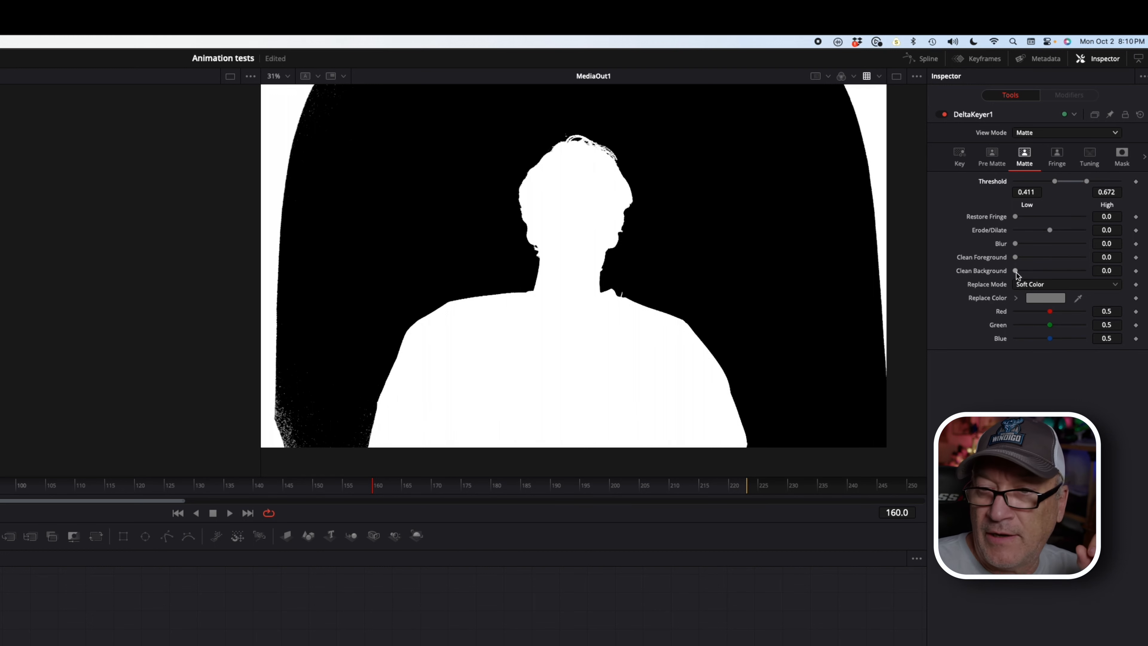
Step: Set Clean Background to 0.00268 and Restore Fringe to 0.00315, then view the Final Result
{"action": "left_click_drag", "start_coordinate": [1017, 271], "coordinate": [1035, 271]}
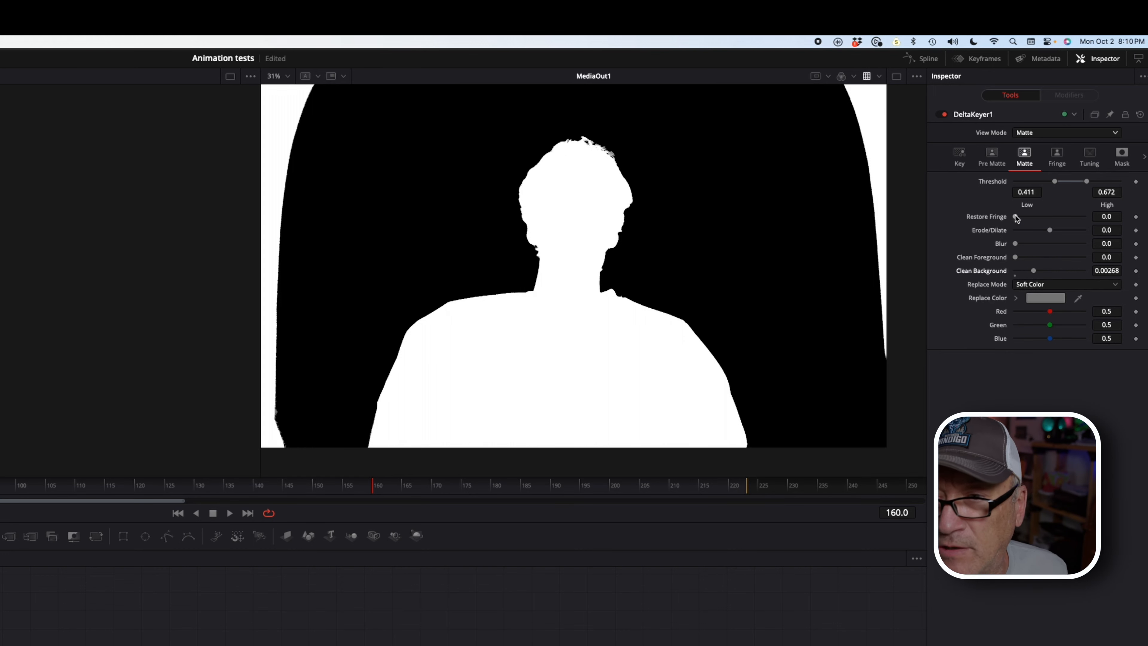
{"action": "left_click_drag", "start_coordinate": [1017, 217], "coordinate": [1043, 218]}
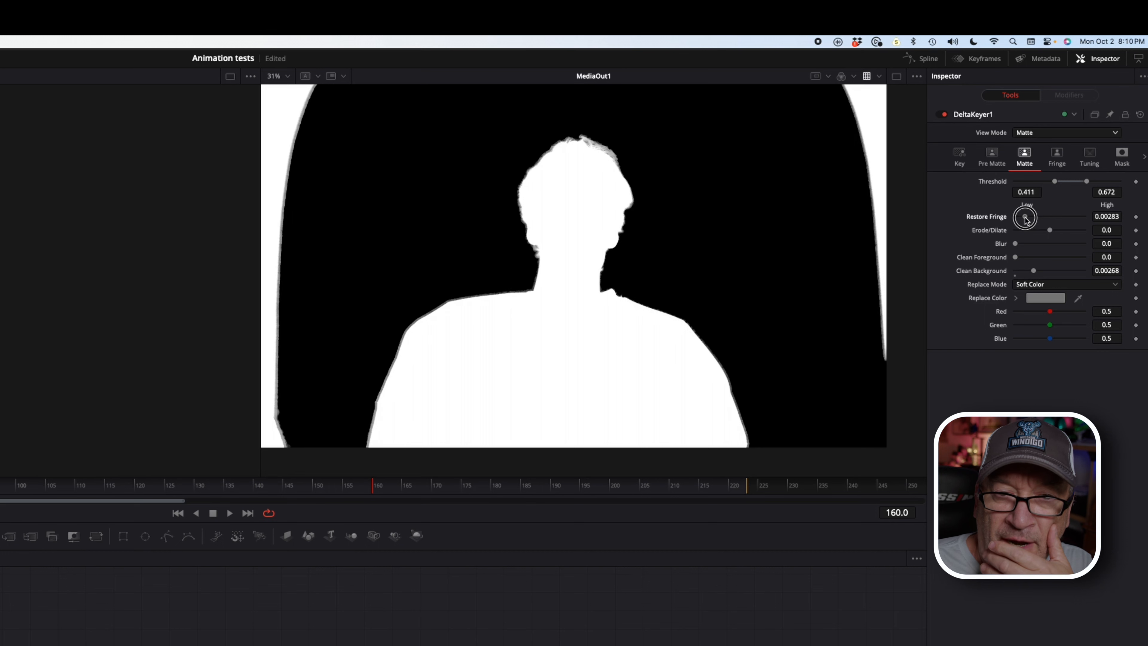
{"action": "left_click_drag", "start_coordinate": [1036, 217], "coordinate": [1027, 220]}
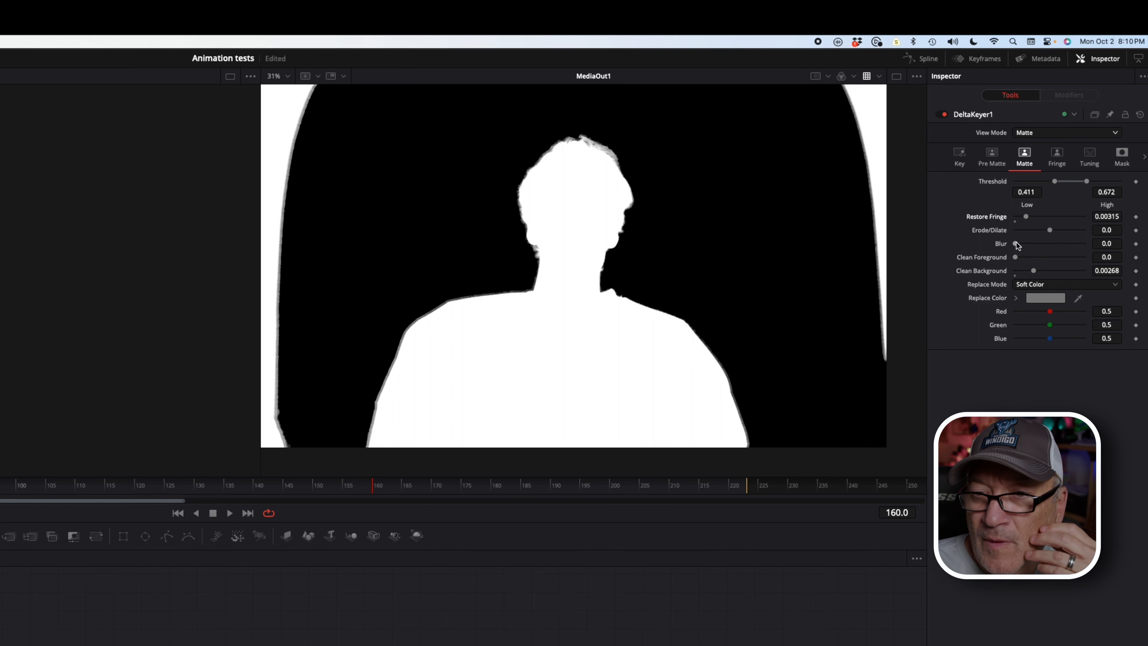
{"action": "left_click", "coordinate": [1050, 134]}
{"action": "left_click", "coordinate": [1052, 207]}
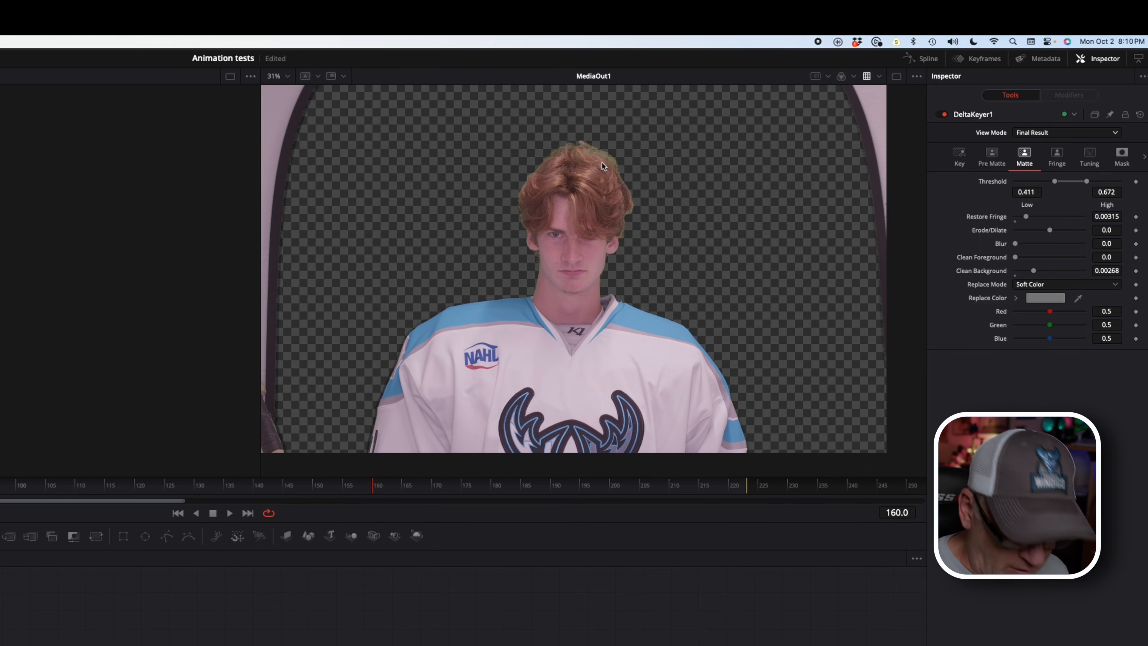
Step: Lower Restore Fringe to 0.00063, reset Erode/Dilate to 0.0, and return to the Edit page
{"action": "scroll", "coordinate": [602, 162], "scroll_direction": "up", "scroll_amount": 6}
{"action": "scroll", "coordinate": [609, 160], "scroll_direction": "up", "scroll_amount": 1}
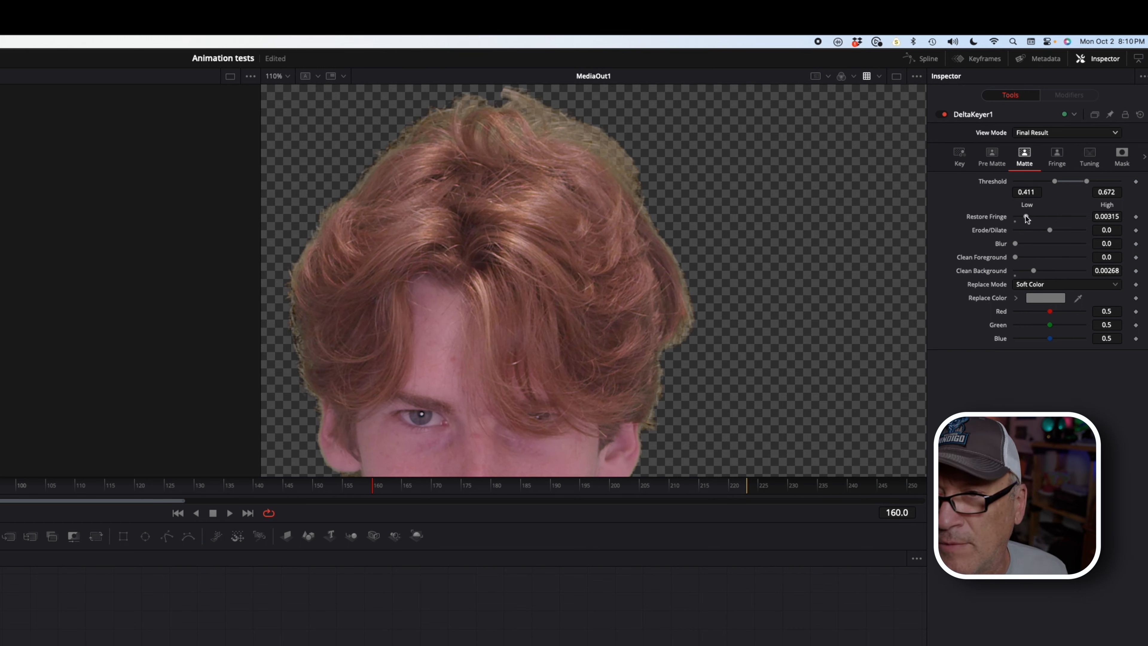
{"action": "left_click_drag", "start_coordinate": [1026, 216], "coordinate": [1025, 245]}
{"action": "double_click", "coordinate": [989, 230]}
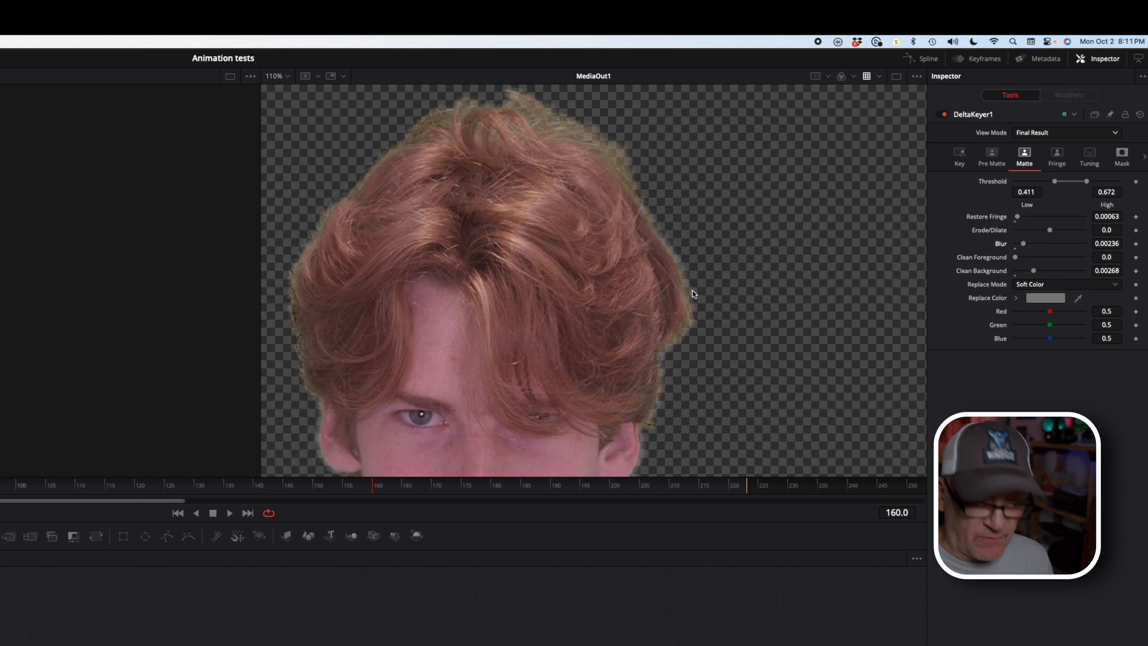
{"action": "scroll", "coordinate": [694, 290], "scroll_direction": "down", "scroll_amount": 5}
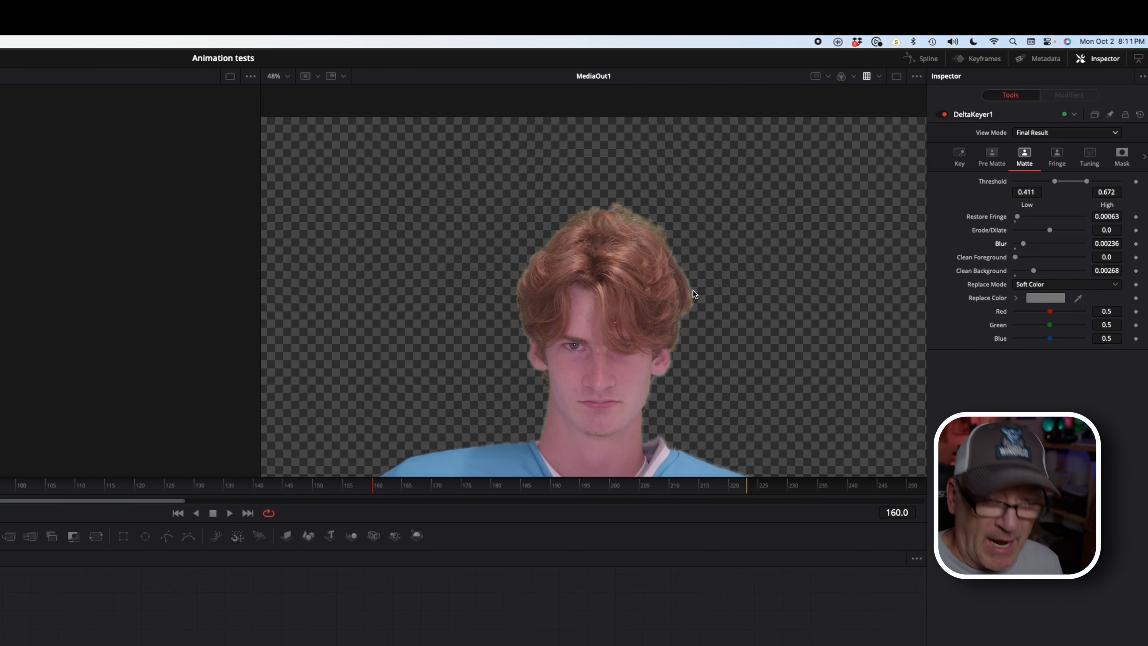
{"action": "scroll", "coordinate": [693, 290], "scroll_direction": "down", "scroll_amount": 5}
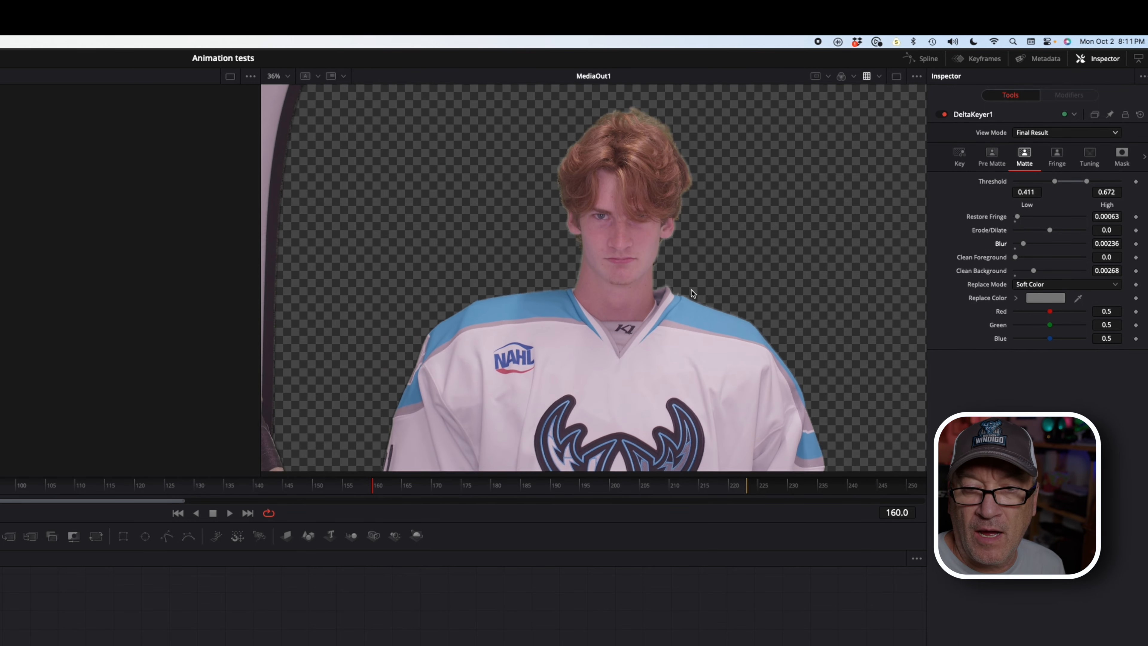
{"action": "scroll", "coordinate": [692, 290], "scroll_direction": "down", "scroll_amount": 1}
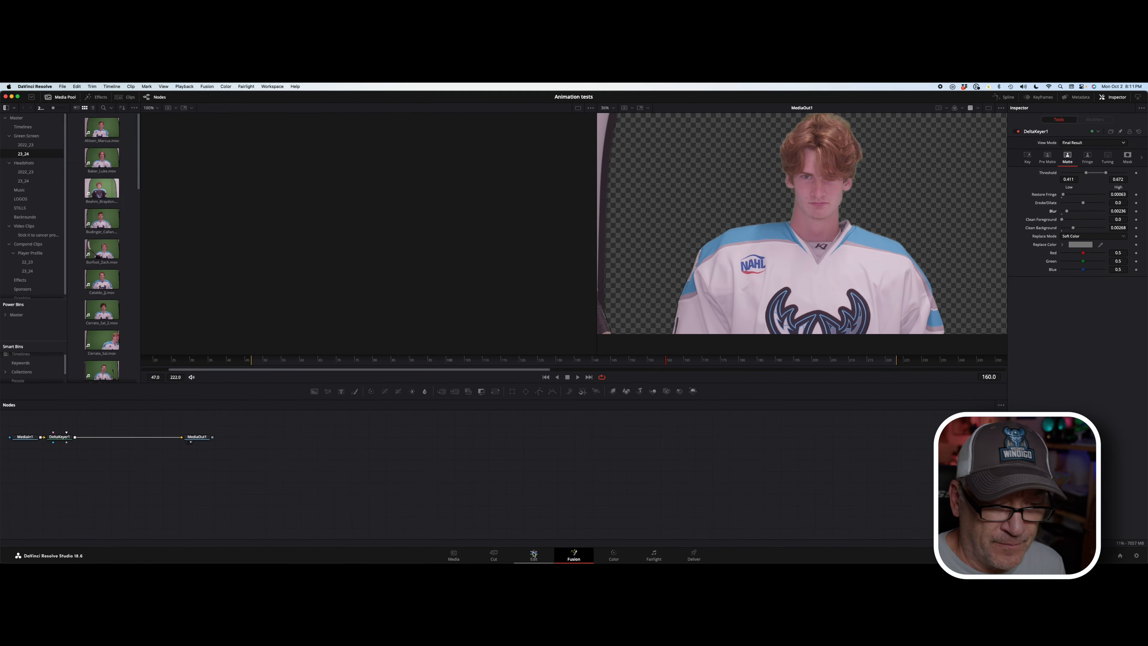
{"action": "left_click", "coordinate": [534, 554]}
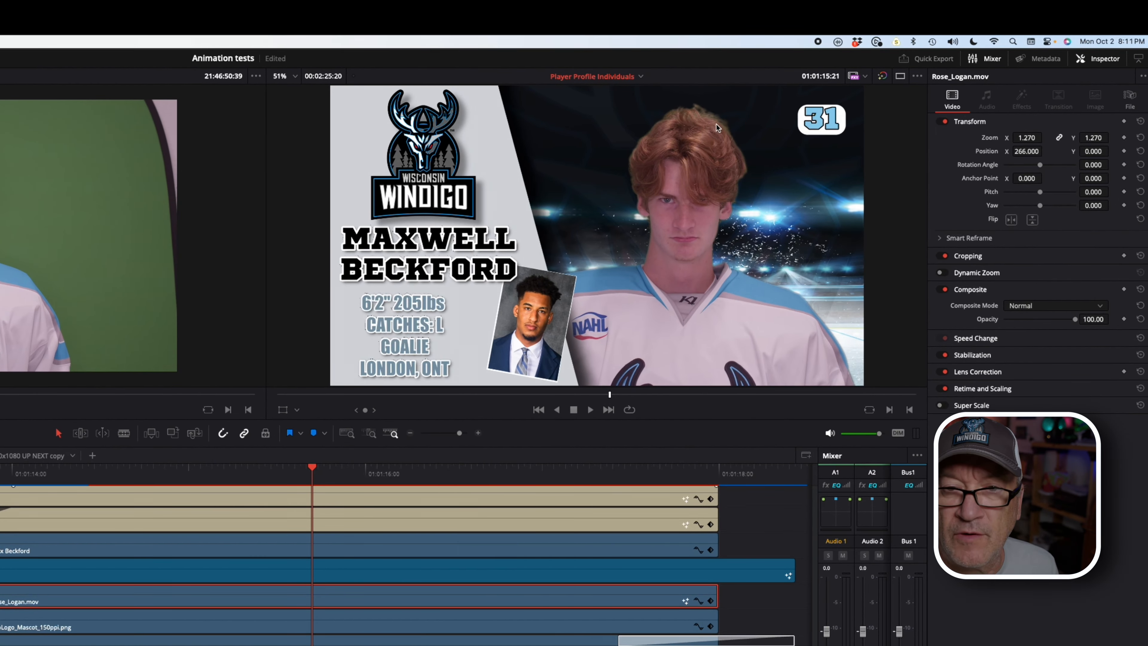
Step: Set the timeline viewer zoom to 100% actual size
{"action": "scroll", "coordinate": [686, 176], "scroll_direction": "up", "scroll_amount": 3}
{"action": "scroll", "coordinate": [709, 172], "scroll_direction": "up", "scroll_amount": 3}
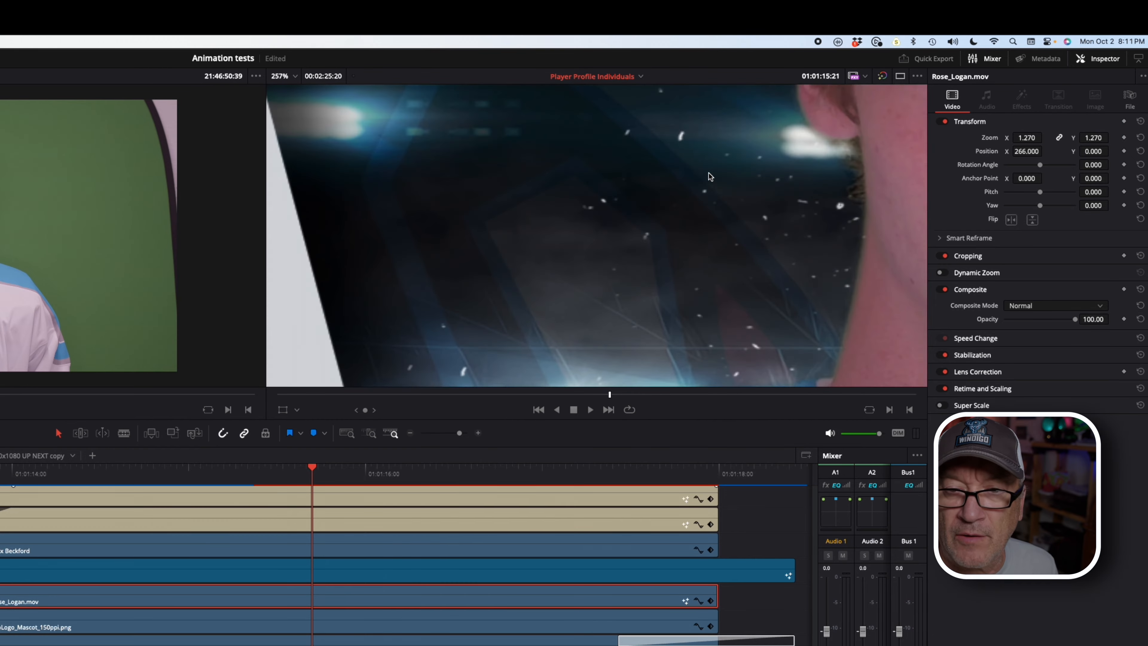
{"action": "scroll", "coordinate": [709, 177], "scroll_direction": "down", "scroll_amount": 3}
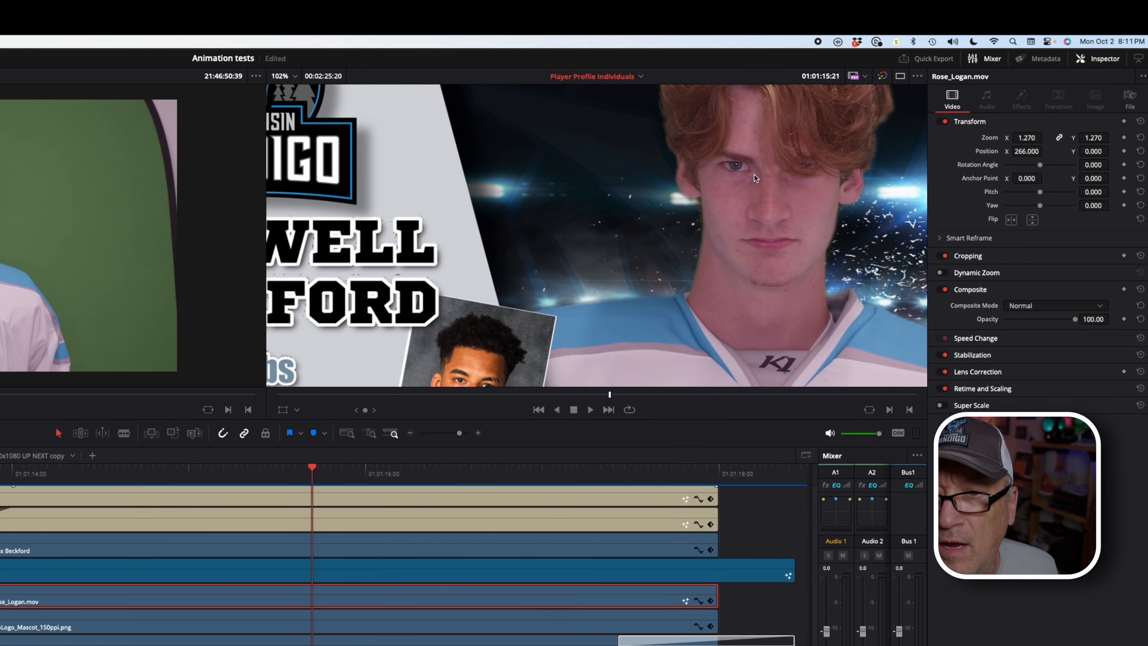
{"action": "scroll", "coordinate": [754, 177], "scroll_direction": "up", "scroll_amount": 5}
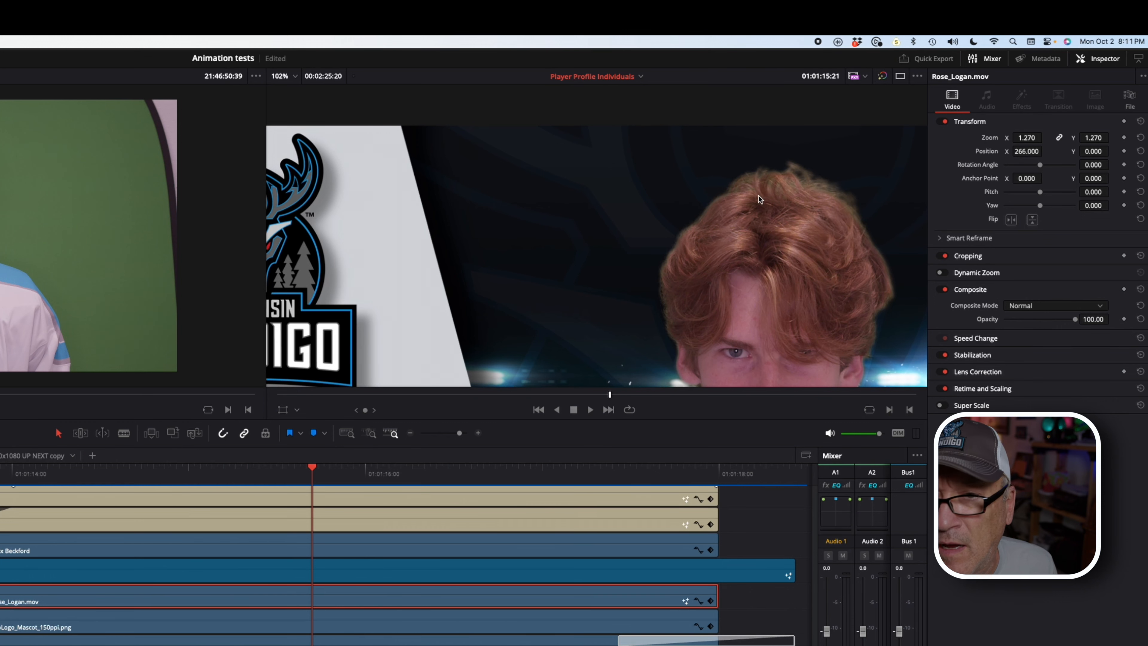
{"action": "scroll", "coordinate": [759, 199], "scroll_direction": "down", "scroll_amount": 2}
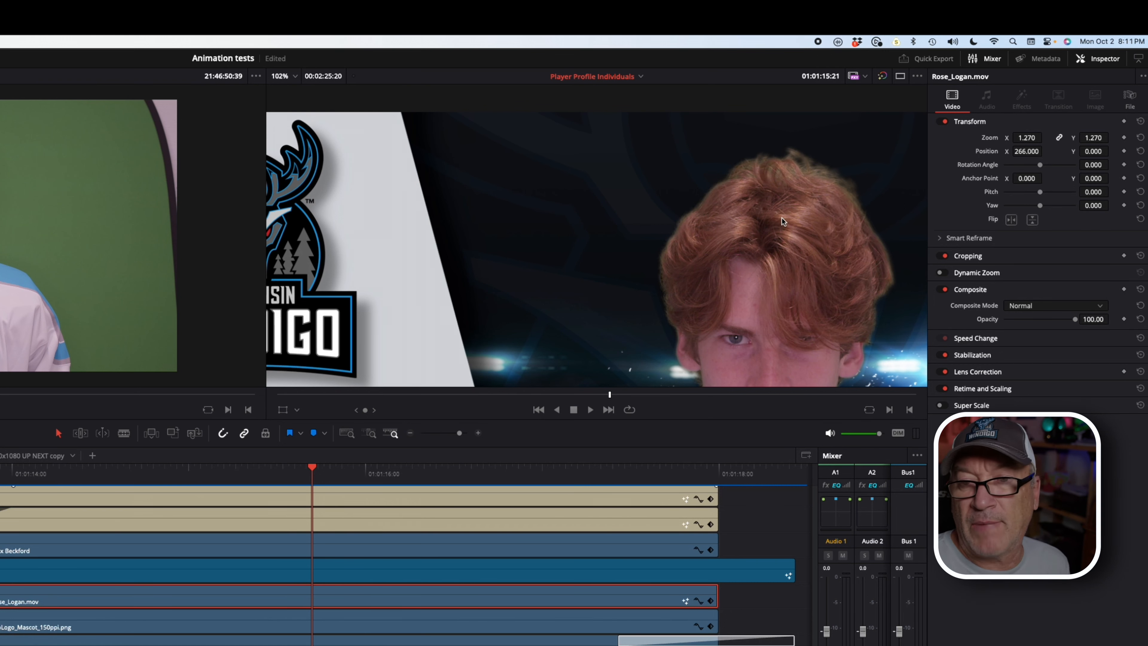
{"action": "scroll", "coordinate": [780, 222], "scroll_direction": "down", "scroll_amount": 8}
{"action": "scroll", "coordinate": [780, 222], "scroll_direction": "up", "scroll_amount": 5}
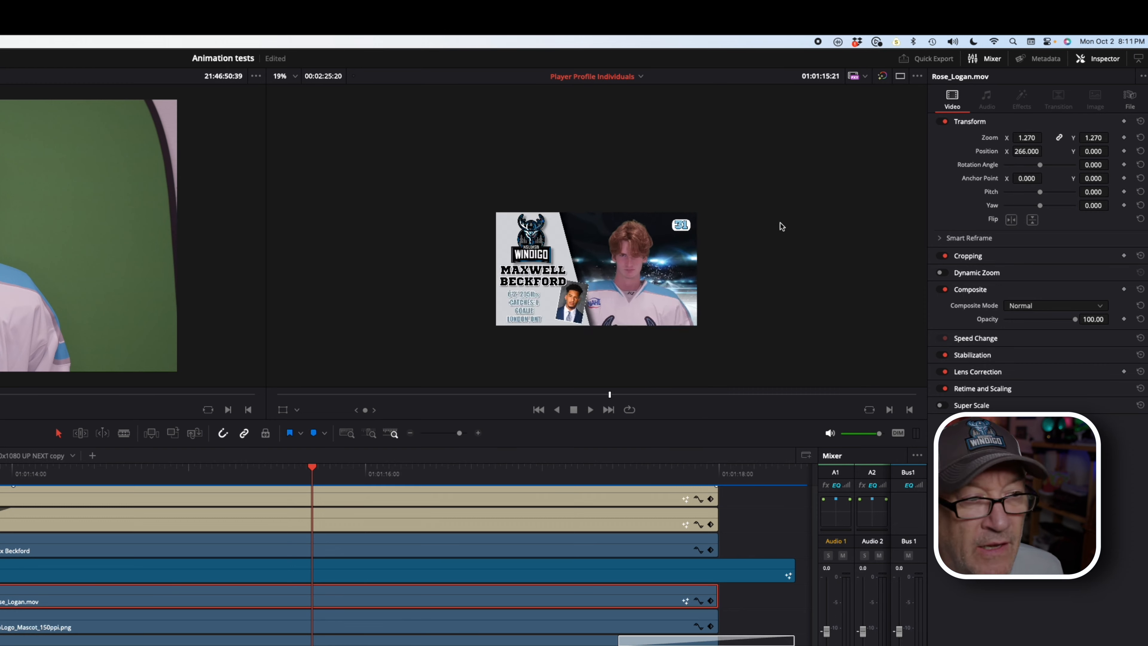
{"action": "scroll", "coordinate": [740, 265], "scroll_direction": "down", "scroll_amount": 3}
{"action": "scroll", "coordinate": [739, 265], "scroll_direction": "up", "scroll_amount": 4}
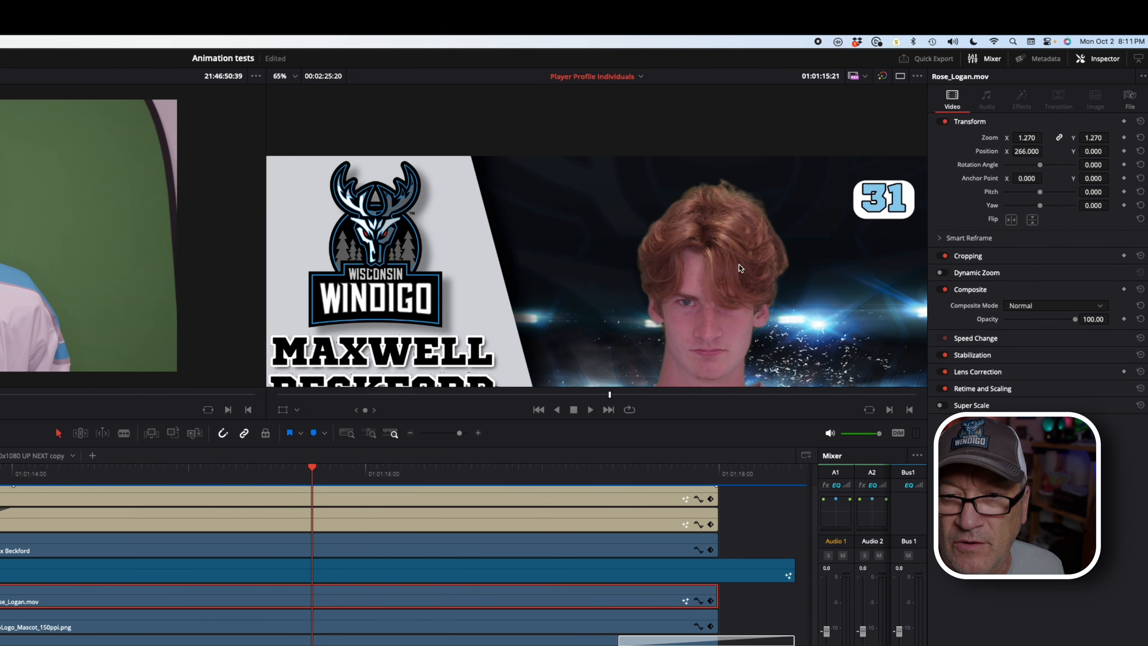
{"action": "scroll", "coordinate": [739, 265], "scroll_direction": "down", "scroll_amount": 4}
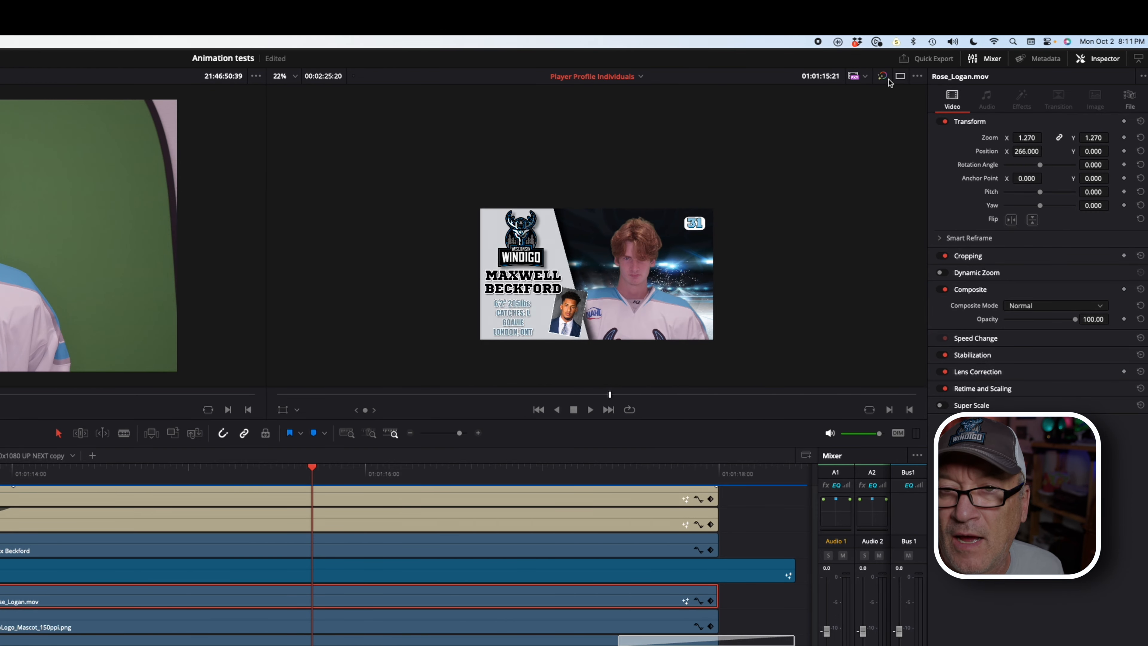
{"action": "left_click", "coordinate": [917, 76]}
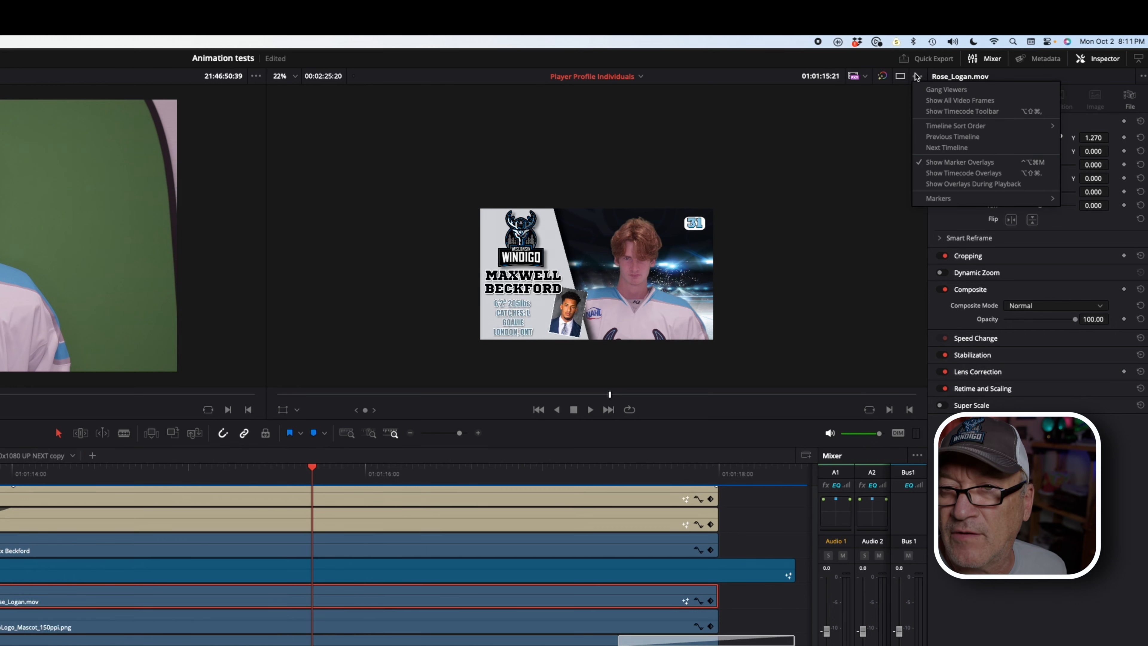
{"action": "left_click", "coordinate": [295, 77]}
{"action": "left_click", "coordinate": [294, 77]}
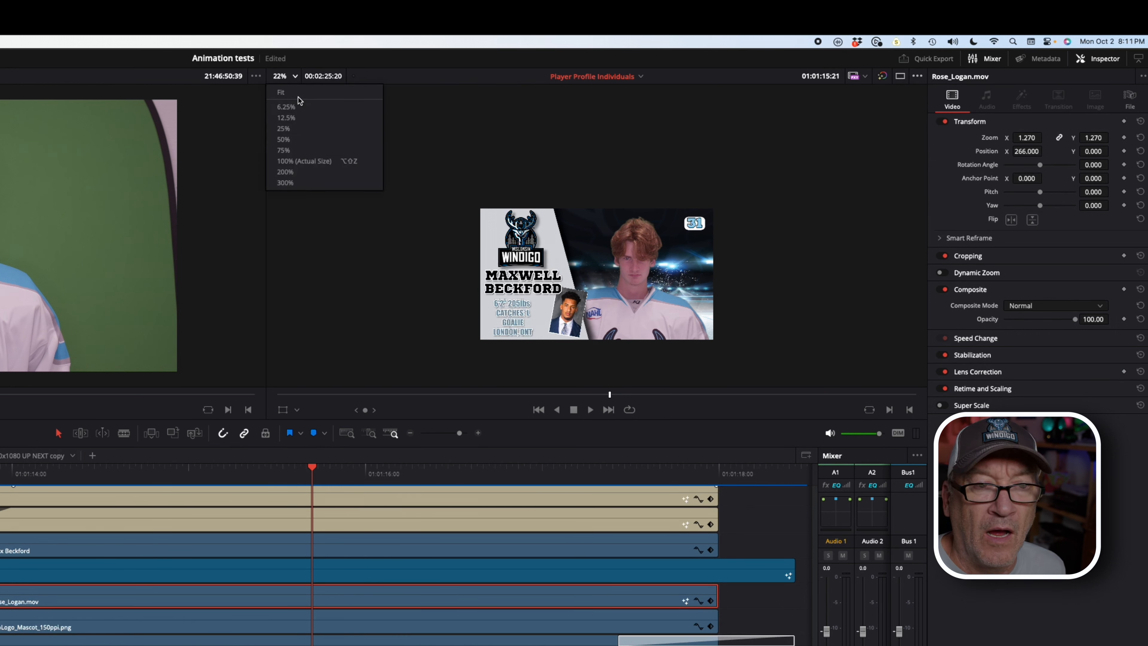
{"action": "left_click", "coordinate": [319, 161]}
Step: Play the profile animation from 01:01:13:24 and scrub to 01:01:17:02
{"action": "scroll", "coordinate": [493, 228], "scroll_direction": "down", "scroll_amount": 3}
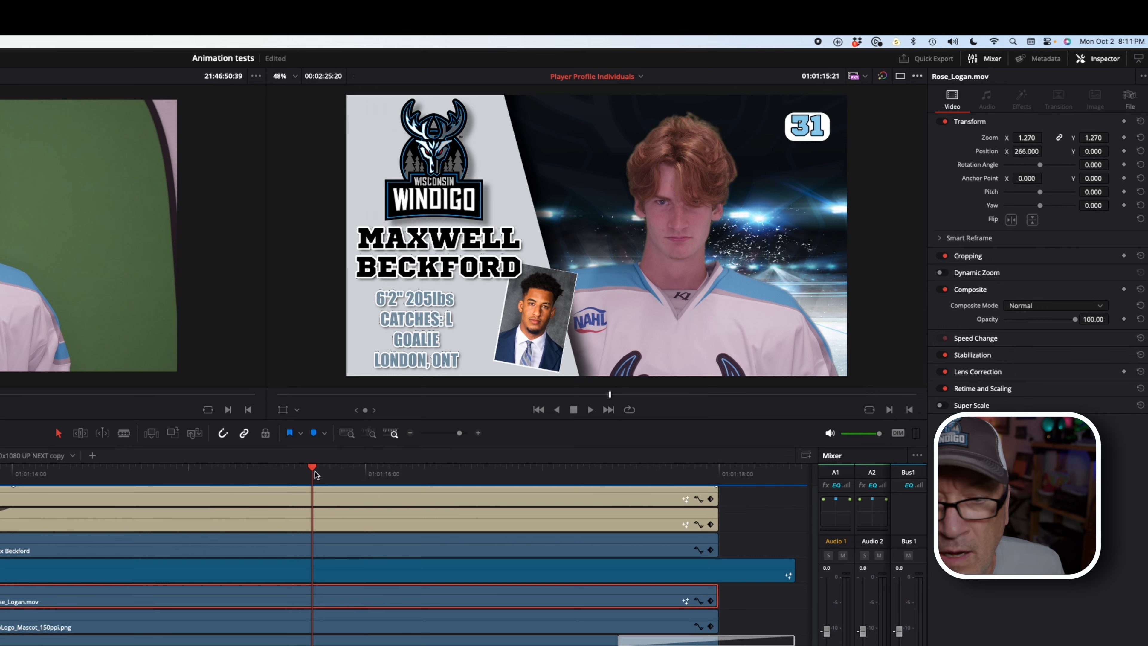
{"action": "left_click_drag", "start_coordinate": [312, 470], "coordinate": [1, 470]}
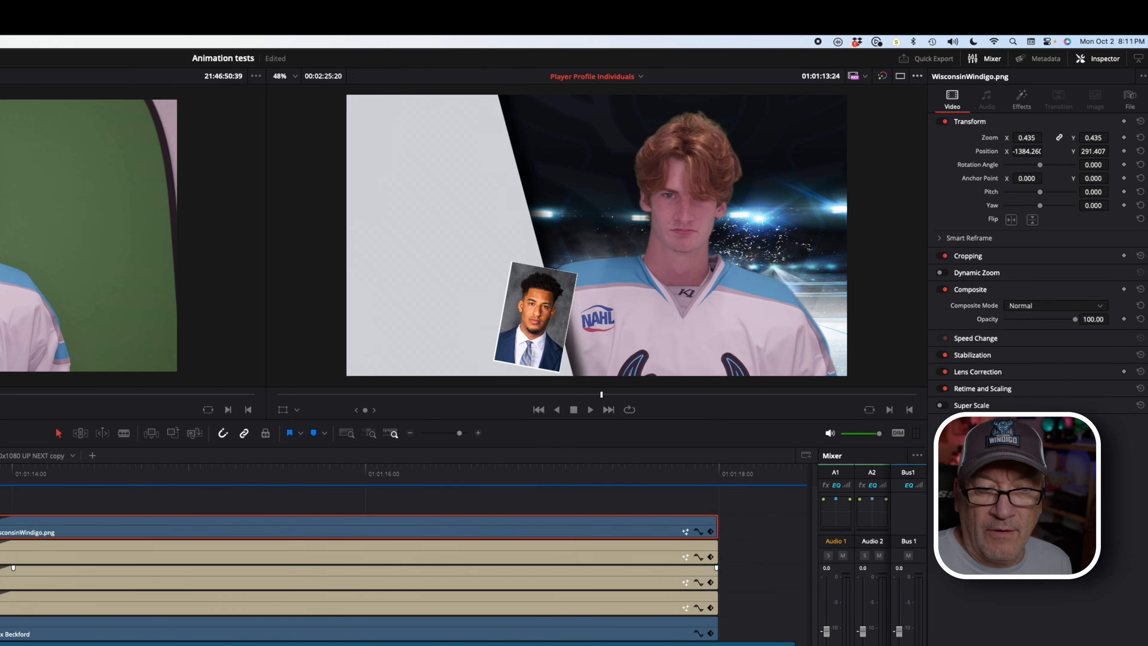
{"action": "key", "text": "space"}
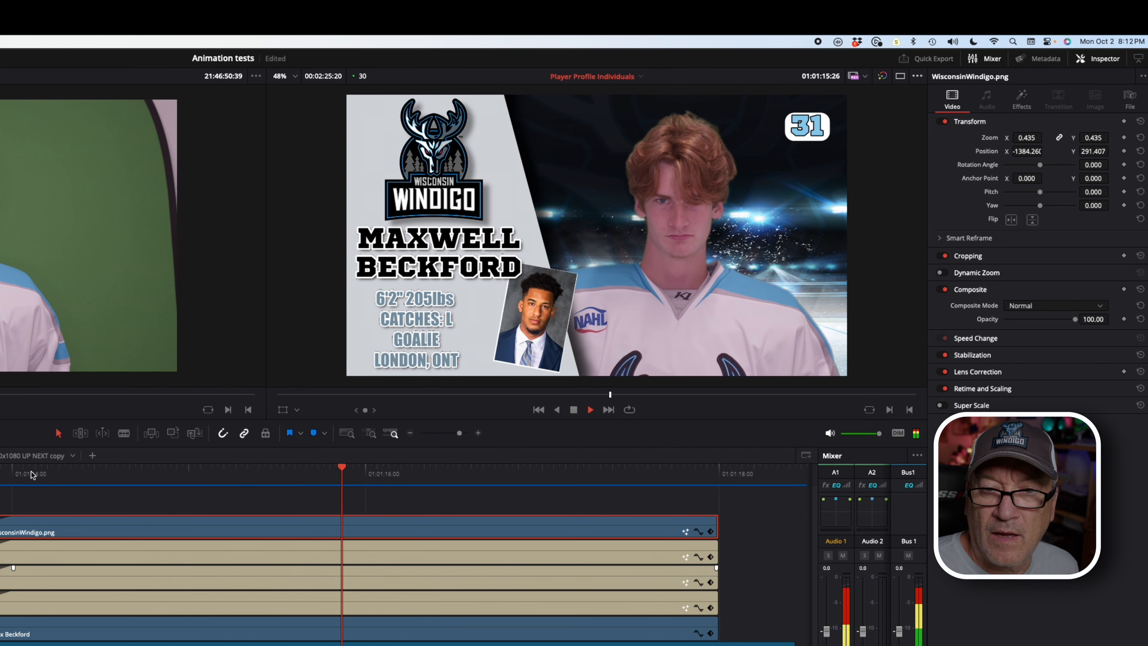
{"action": "key", "text": "space"}
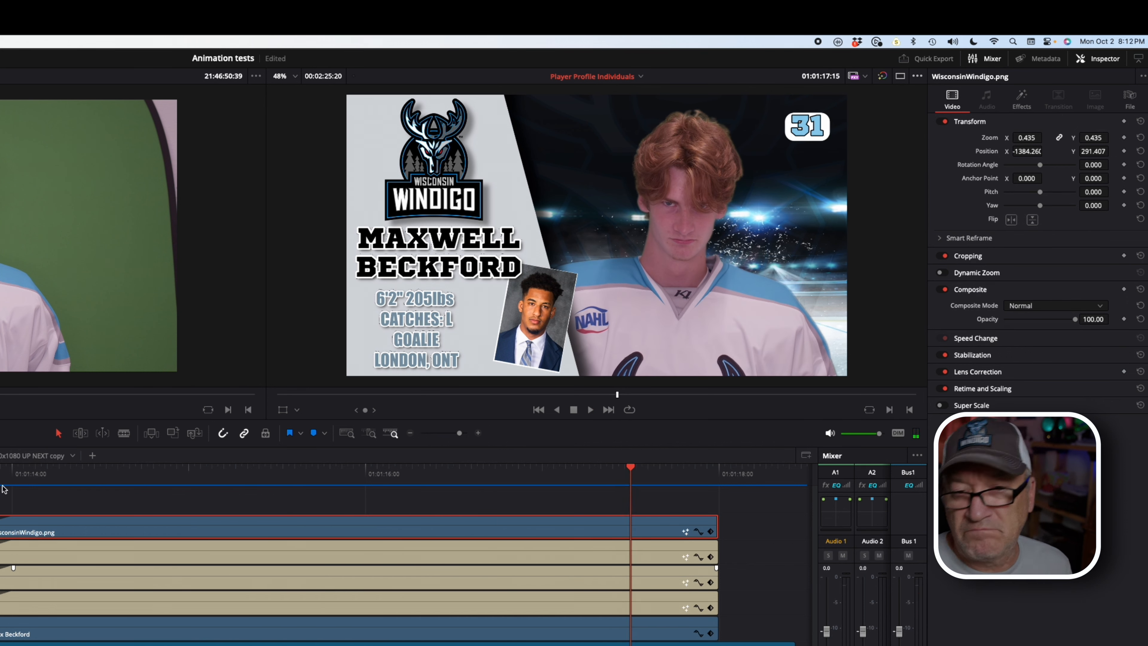
{"action": "left_click_drag", "start_coordinate": [48, 476], "coordinate": [253, 480]}
{"action": "scroll", "coordinate": [361, 566], "scroll_direction": "down", "scroll_amount": 3}
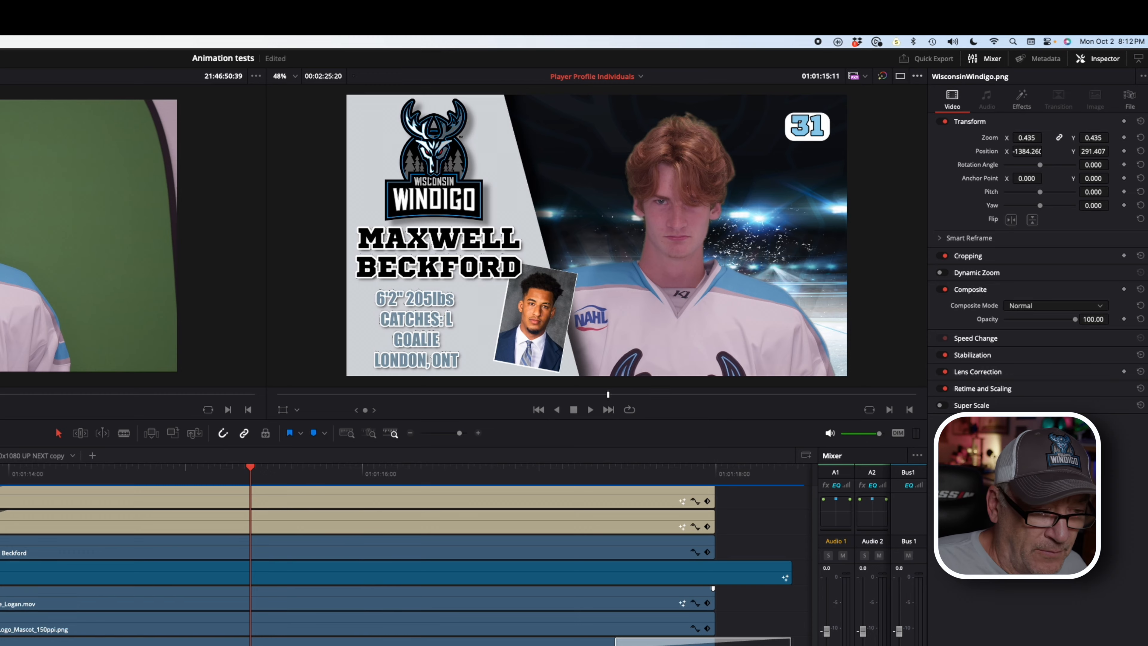
{"action": "left_click_drag", "start_coordinate": [243, 490], "coordinate": [246, 489]}
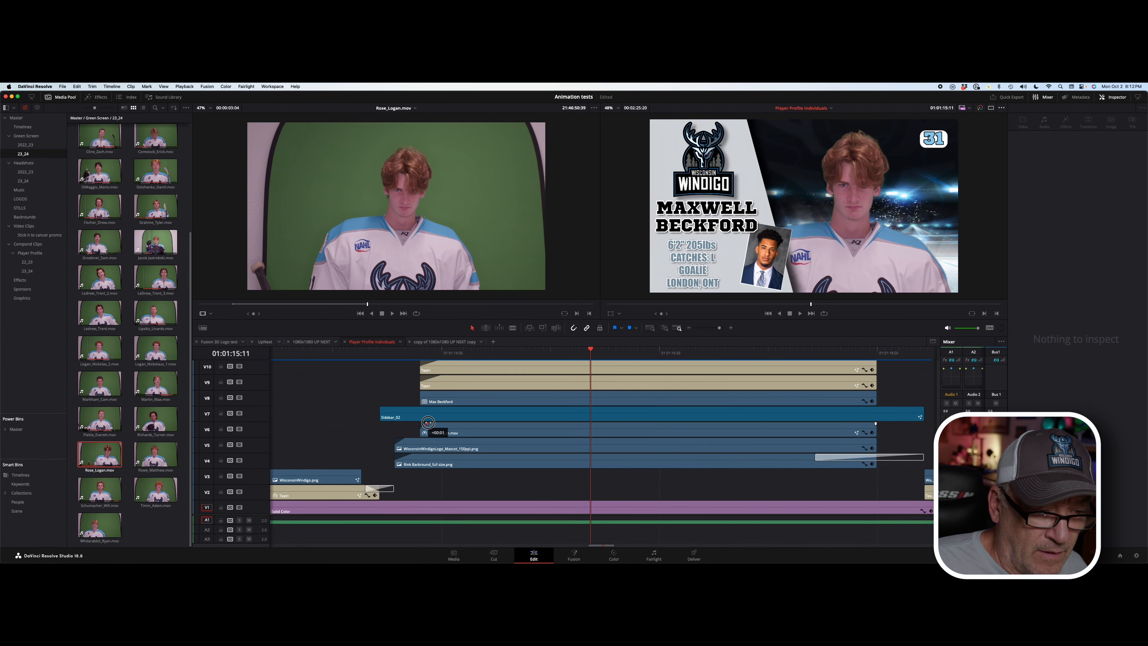
{"action": "left_click_drag", "start_coordinate": [429, 422], "coordinate": [429, 423]}
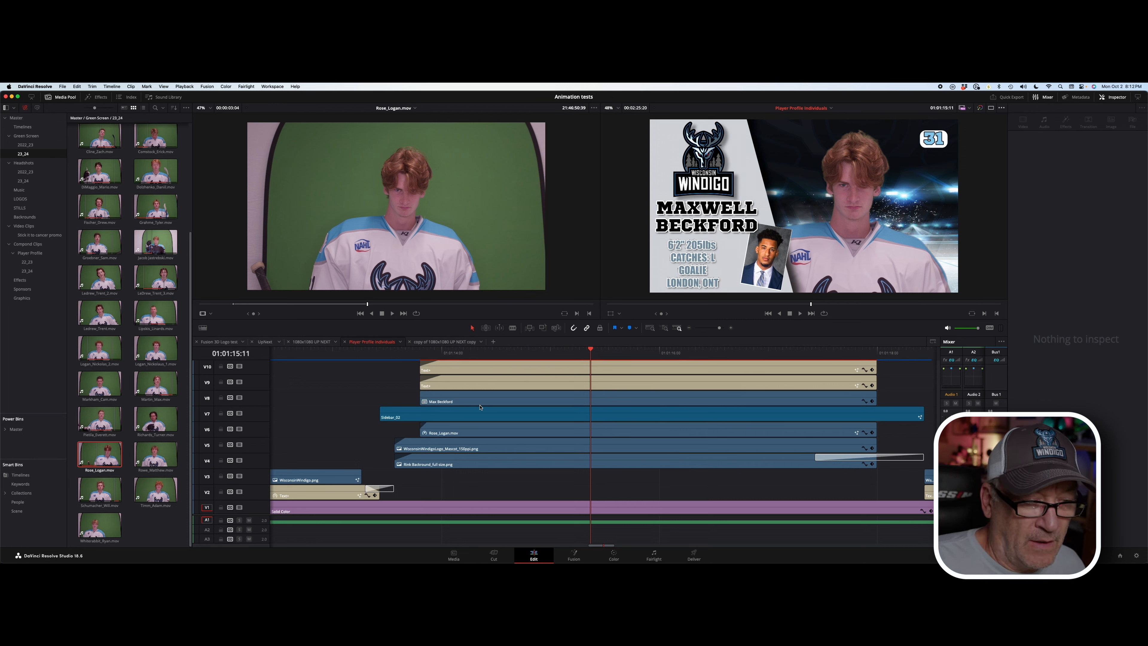
{"action": "scroll", "coordinate": [491, 431], "scroll_direction": "up", "scroll_amount": 3}
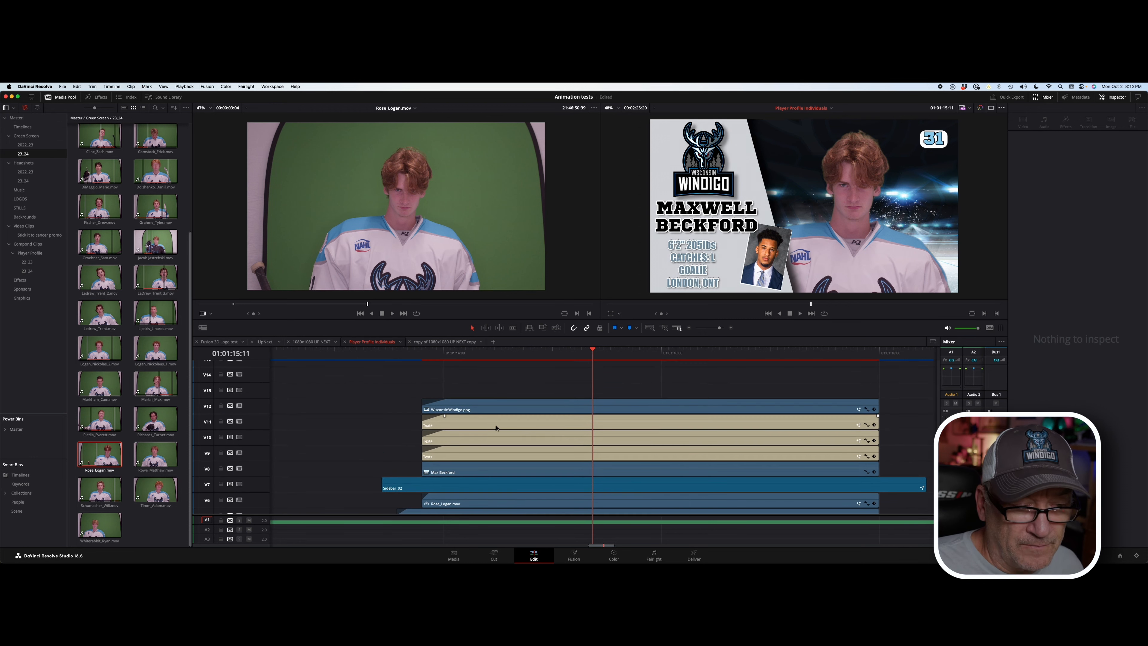
Step: Change the stats title's height to 6'3" and weight to 170lbs
{"action": "left_click", "coordinate": [566, 420]}
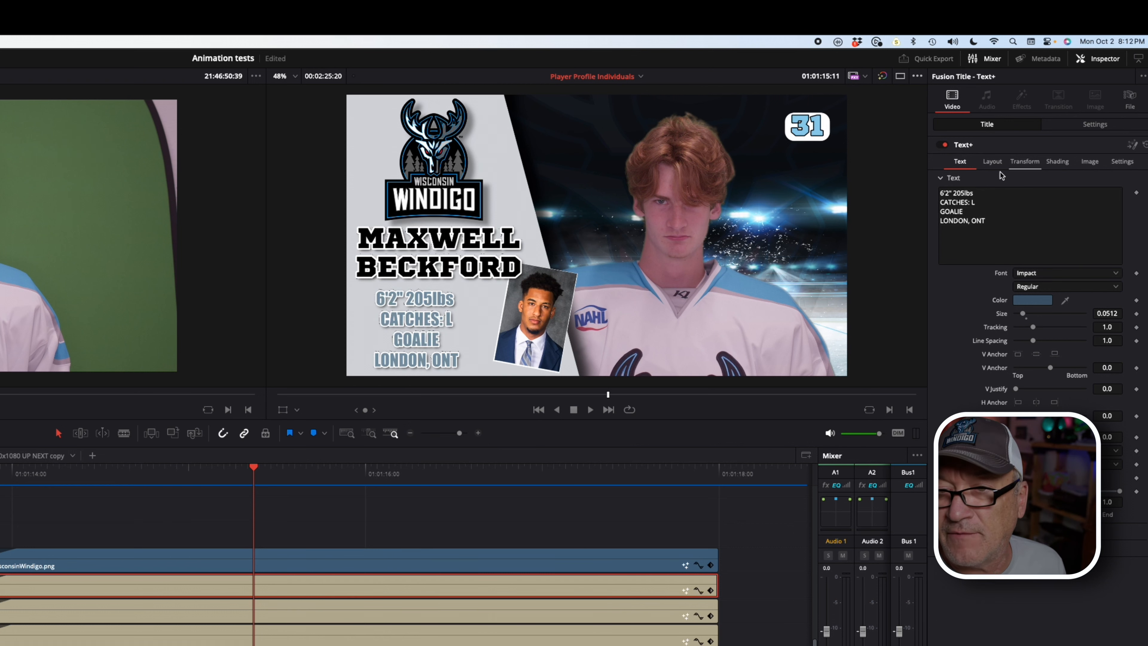
{"action": "left_click", "coordinate": [957, 193]}
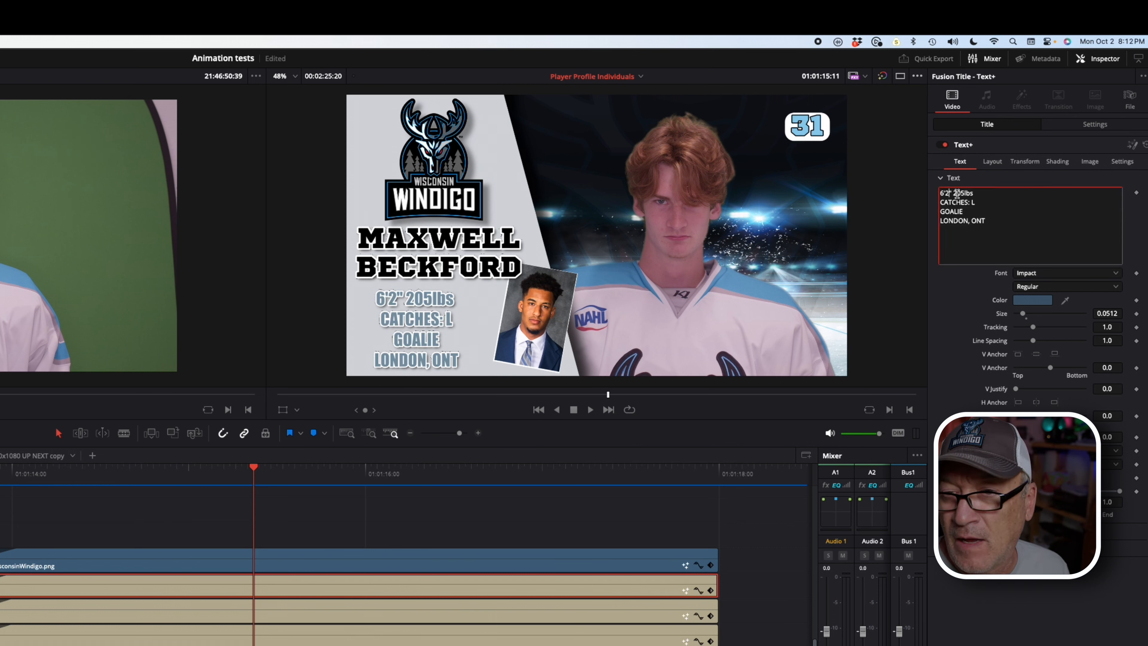
{"action": "key", "text": "BackSpace"}
{"action": "type", "text": "3"}
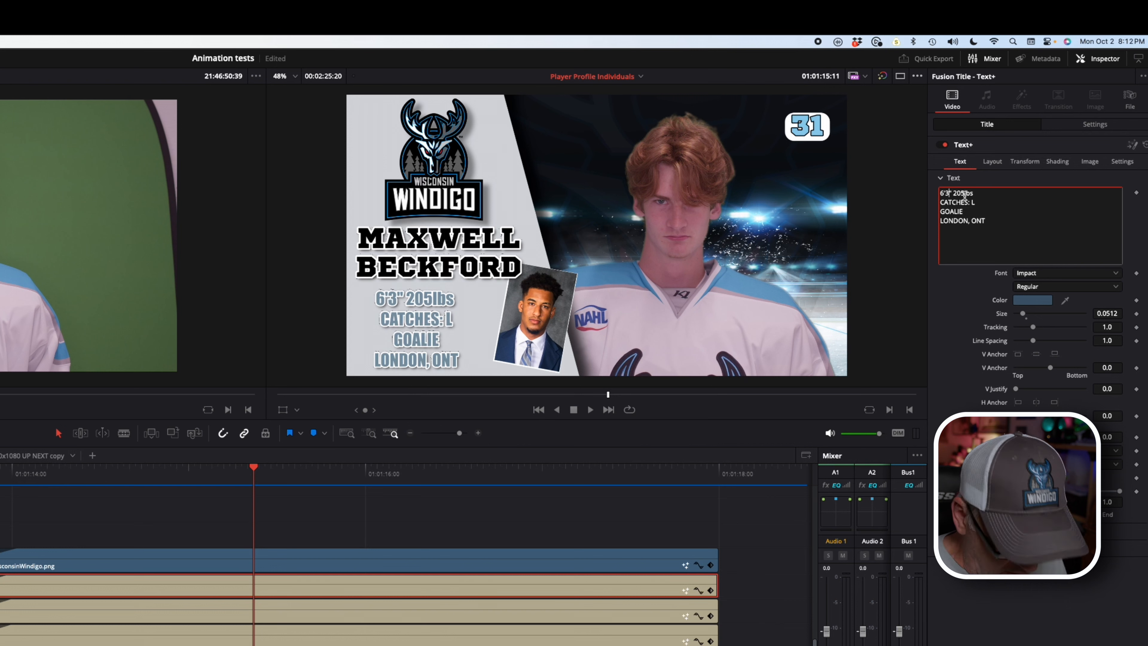
{"action": "left_click", "coordinate": [964, 193]}
{"action": "key", "text": "BackSpace"}
{"action": "key", "text": "BackSpace"}
{"action": "key", "text": "BackSpace"}
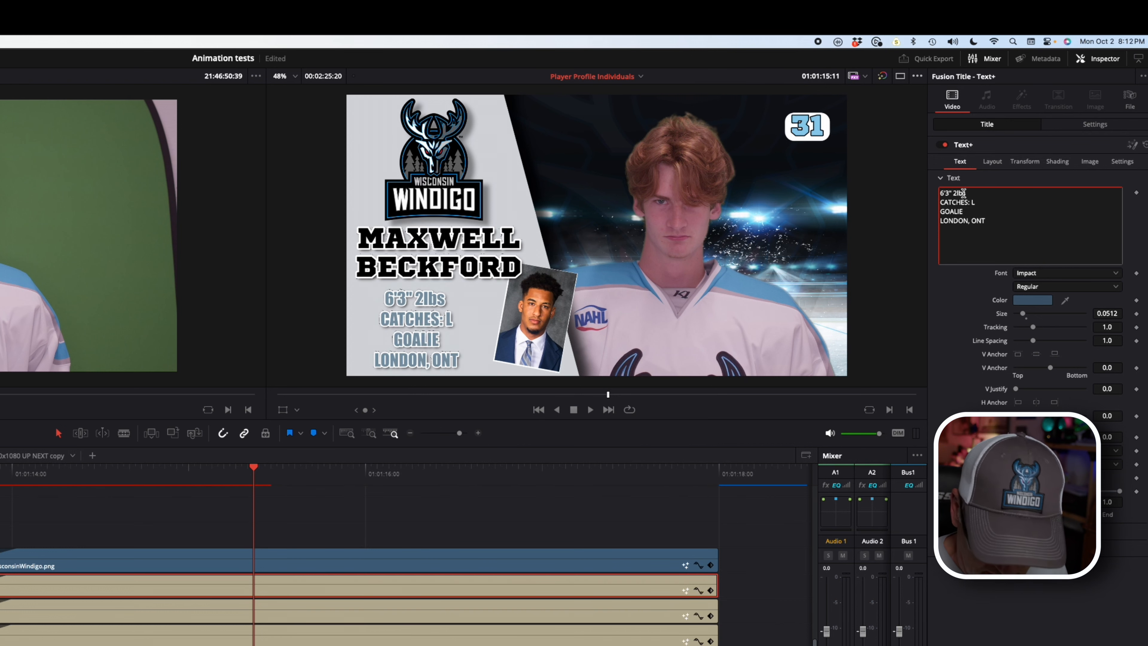
{"action": "type", "text": "170"}
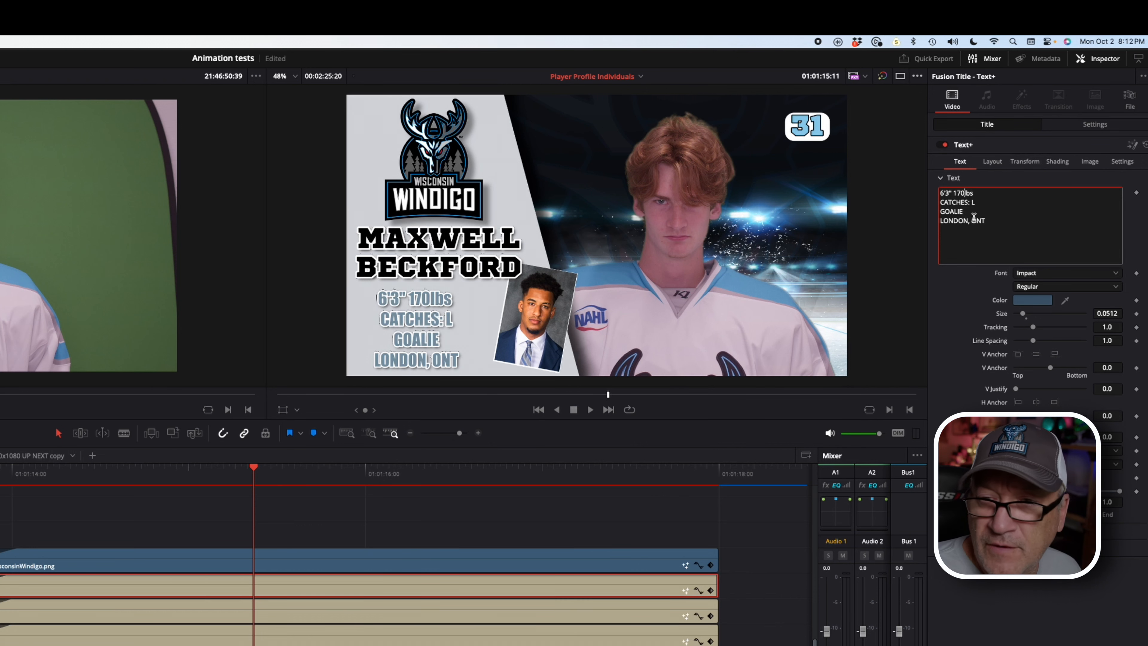
Step: Change the hometown line from LONDON, ONT to CHICAGO, IL
{"action": "left_click_drag", "start_coordinate": [969, 221], "coordinate": [933, 222]}
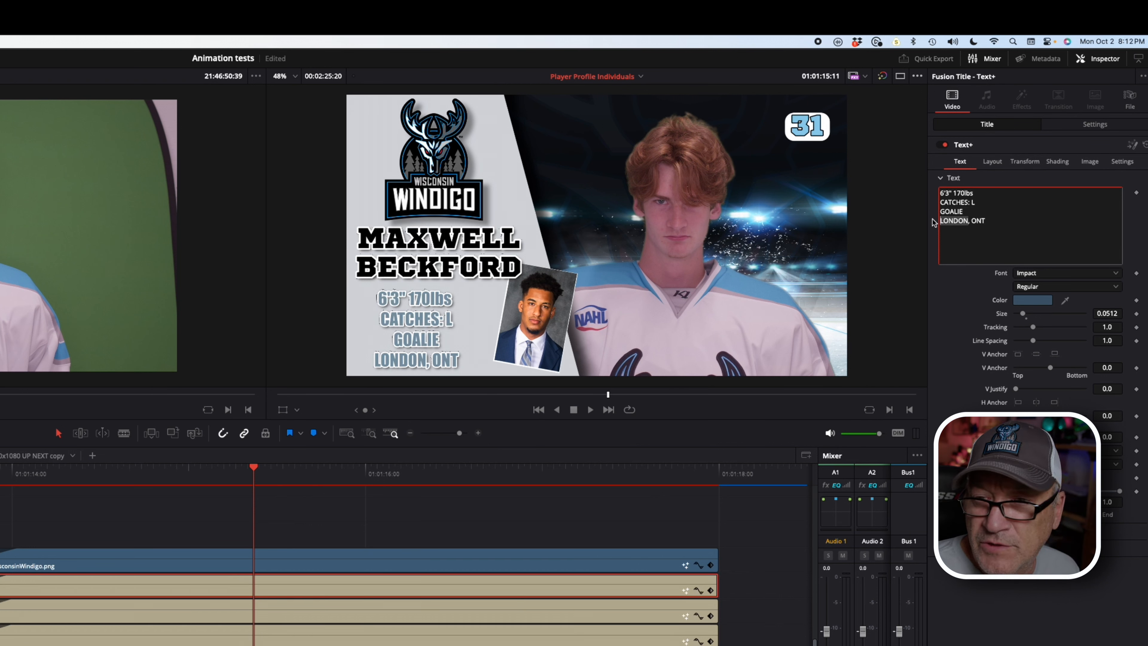
{"action": "type", "text": "CHICAGO"}
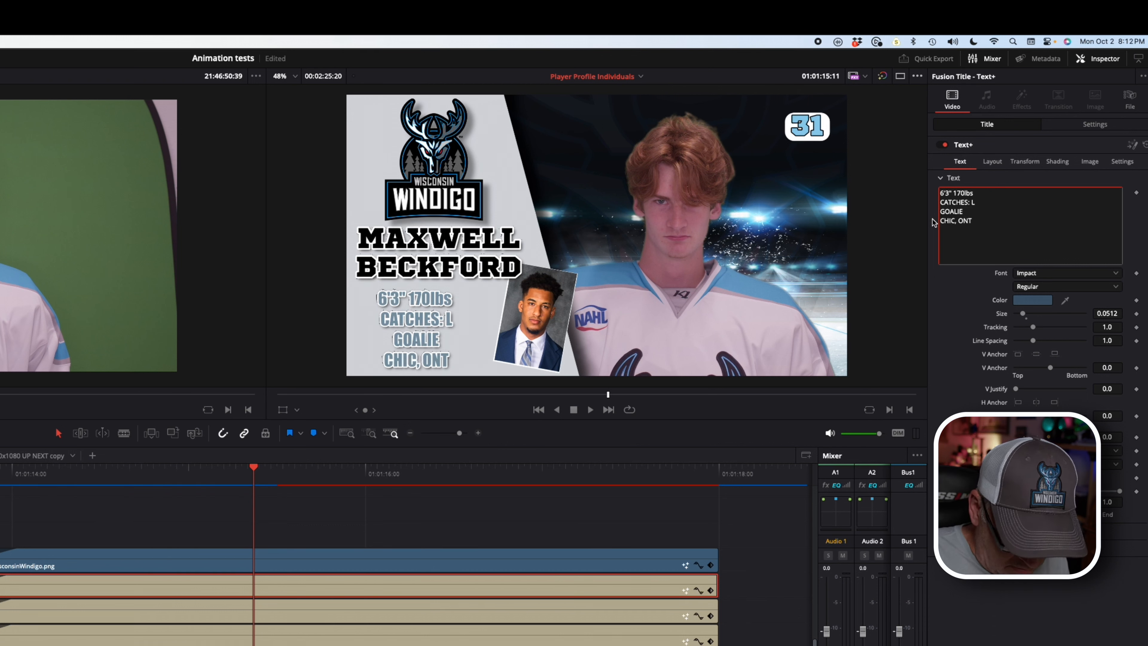
{"action": "left_click", "coordinate": [992, 218]}
{"action": "key", "text": "BackSpace"}
{"action": "key", "text": "BackSpace"}
{"action": "key", "text": "BackSpace"}
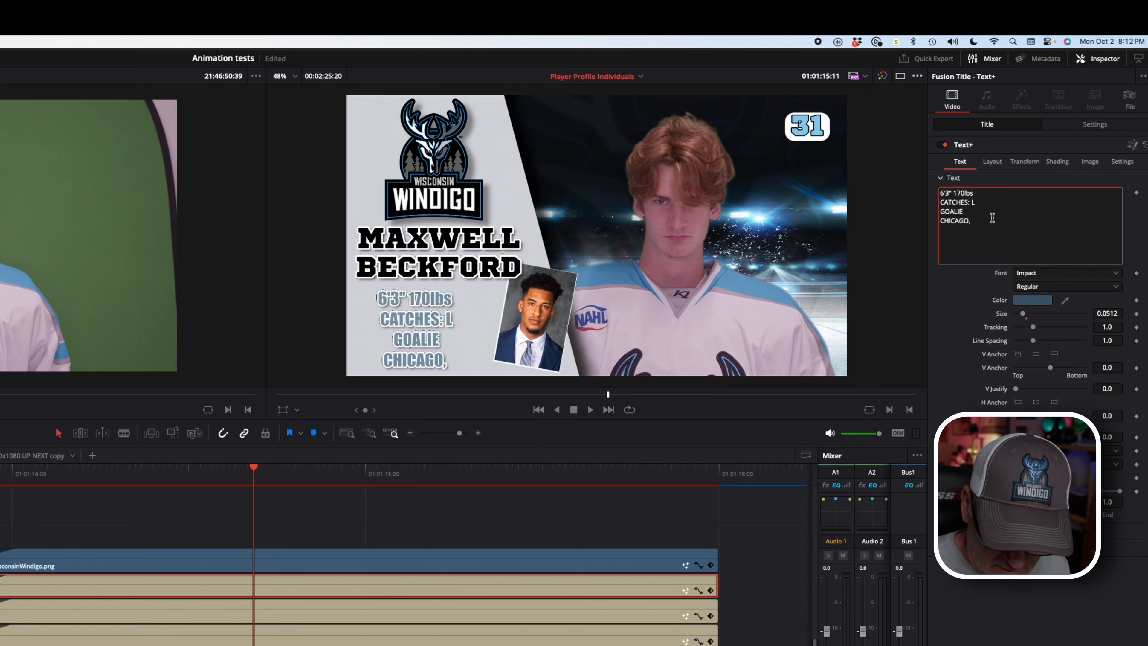
{"action": "type", "text": "IL"}
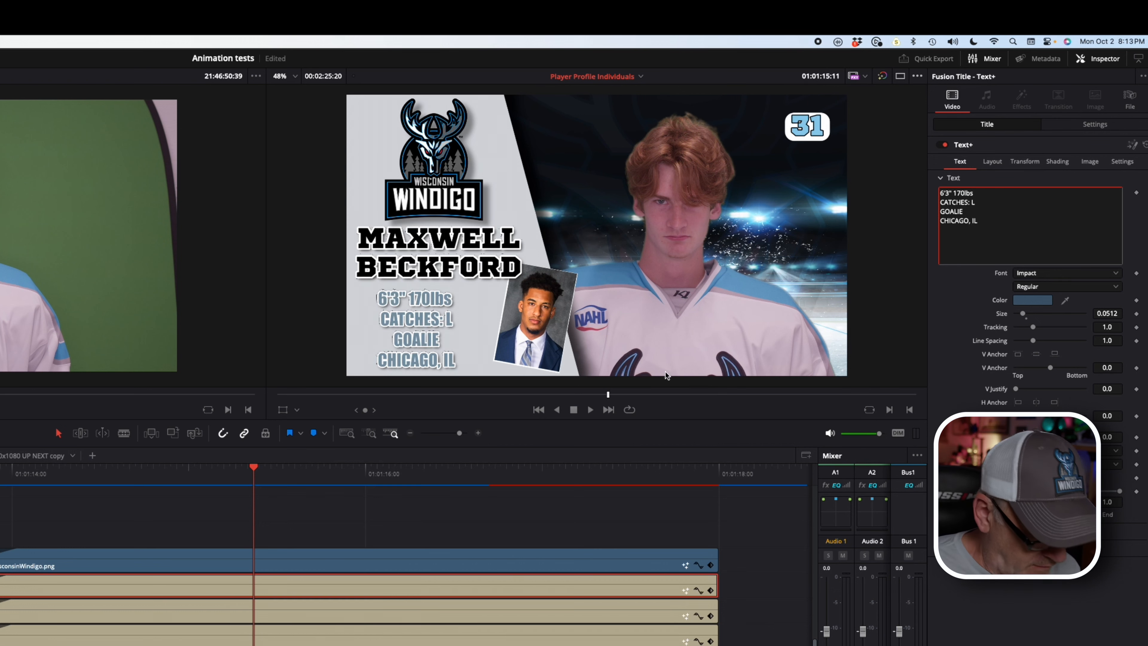
Step: Show the stats title's Shading settings for element 3, Black Shadow
{"action": "left_click", "coordinate": [358, 616]}
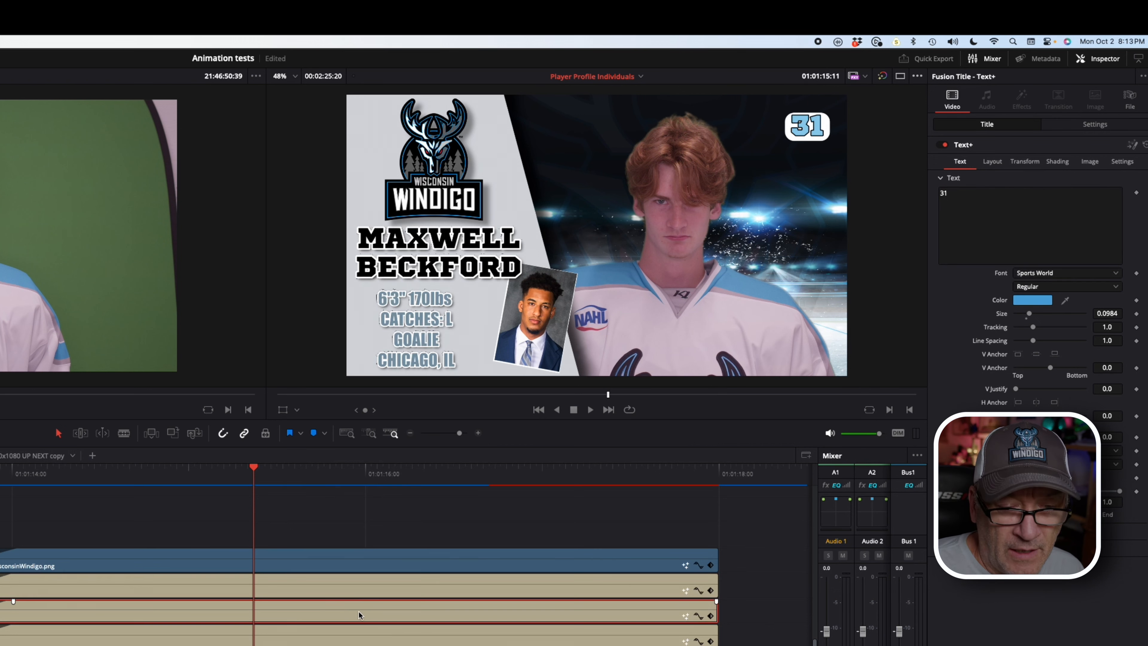
{"action": "left_click", "coordinate": [392, 640]}
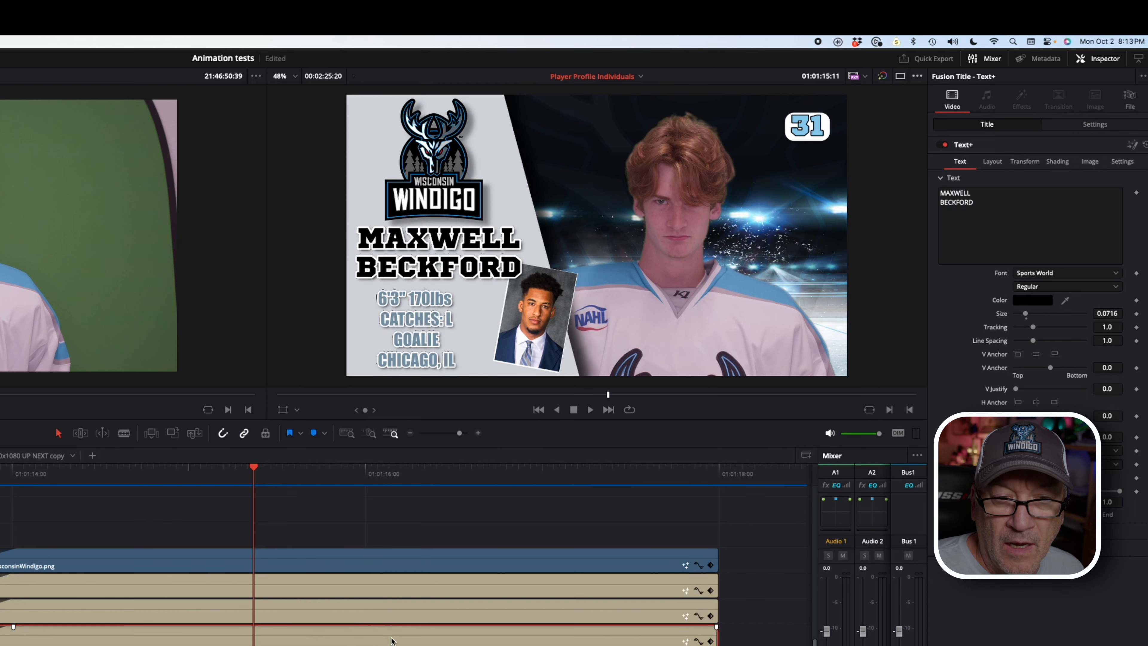
{"action": "left_click", "coordinate": [404, 584]}
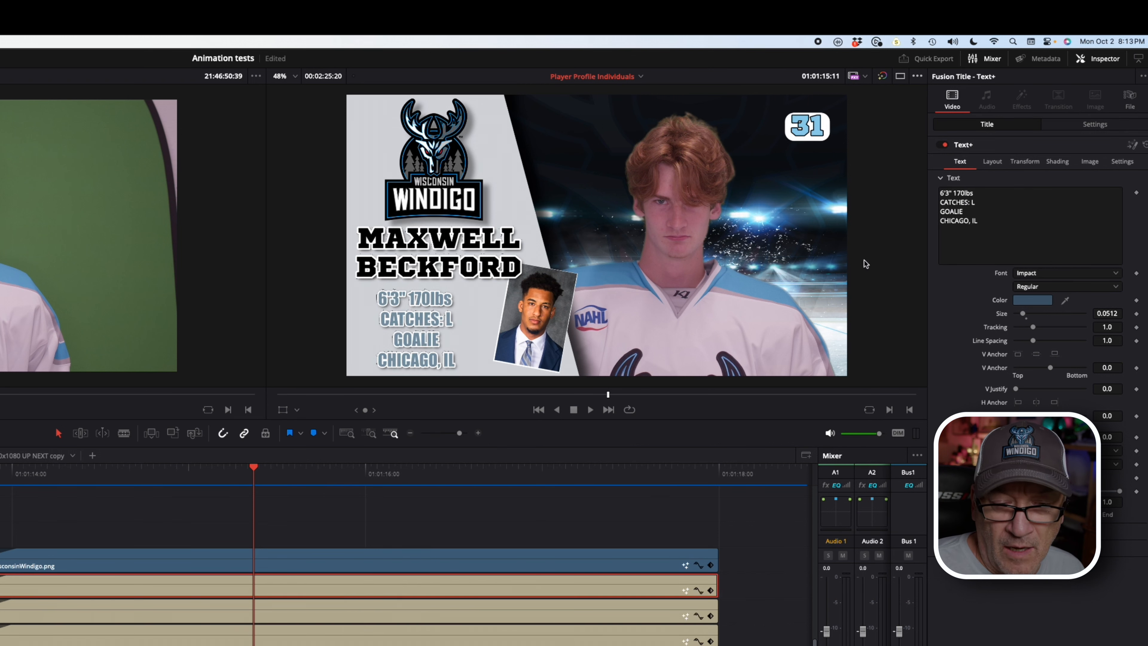
{"action": "left_click", "coordinate": [1057, 160]}
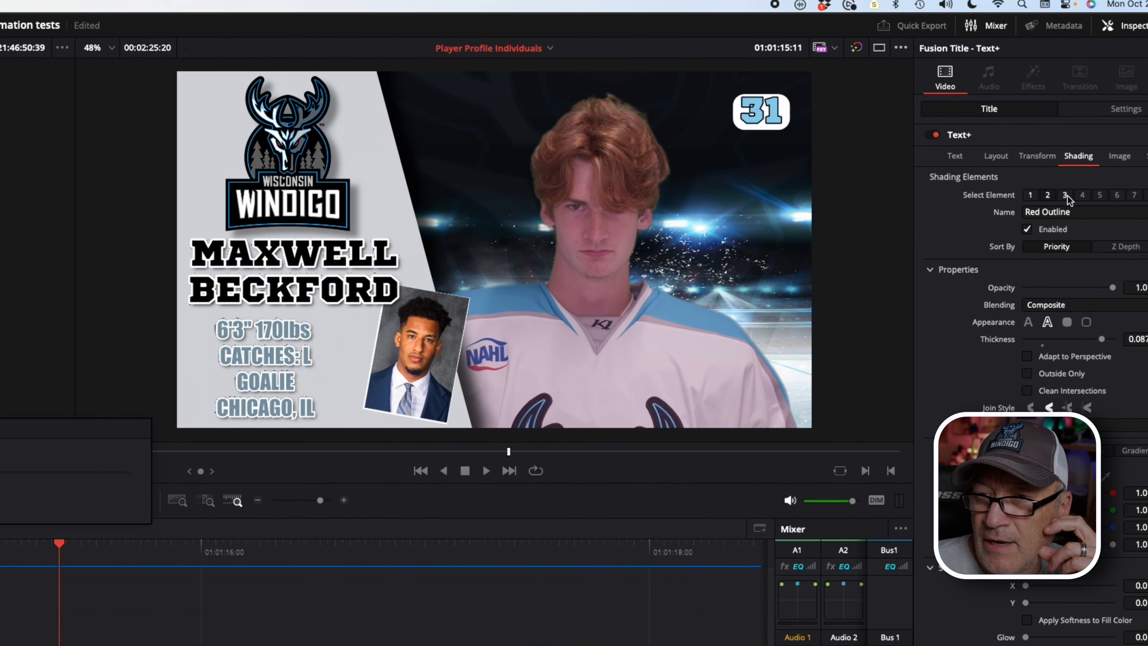
{"action": "left_click", "coordinate": [1065, 195]}
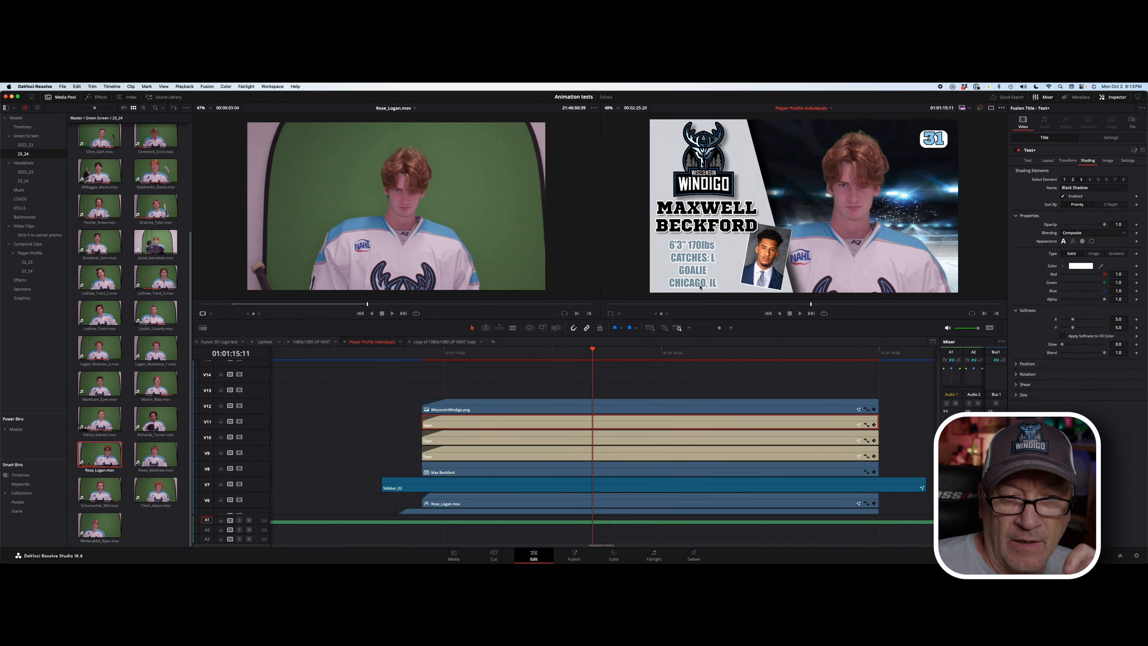
{"action": "left_click", "coordinate": [1028, 161]}
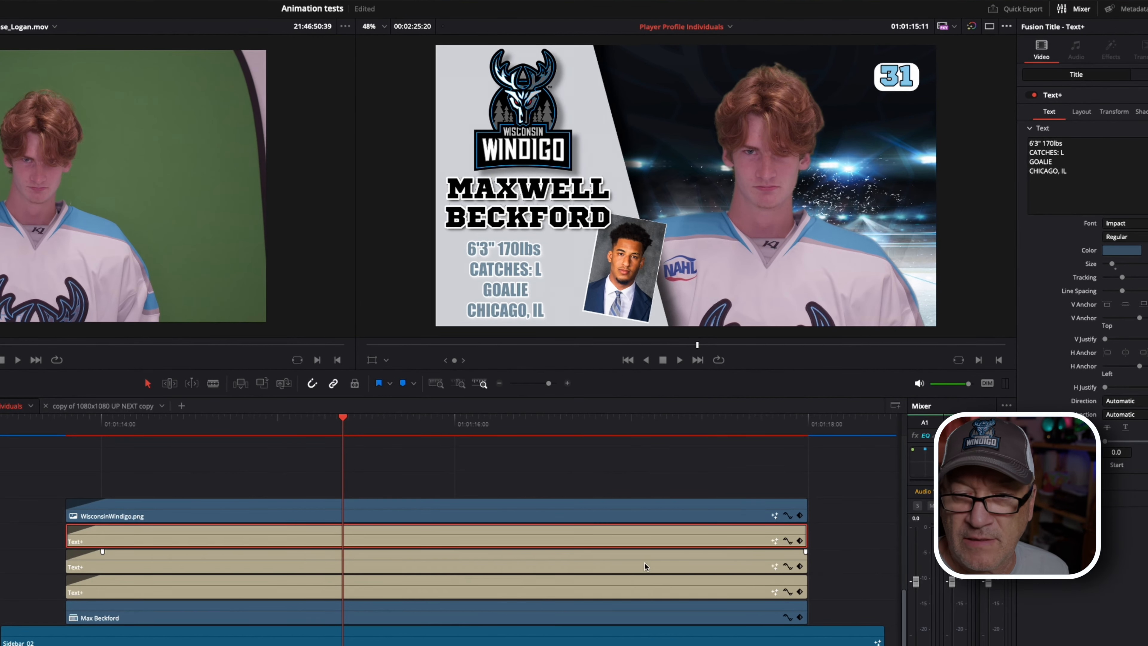
{"action": "left_click", "coordinate": [777, 440]}
{"action": "left_click", "coordinate": [662, 588]}
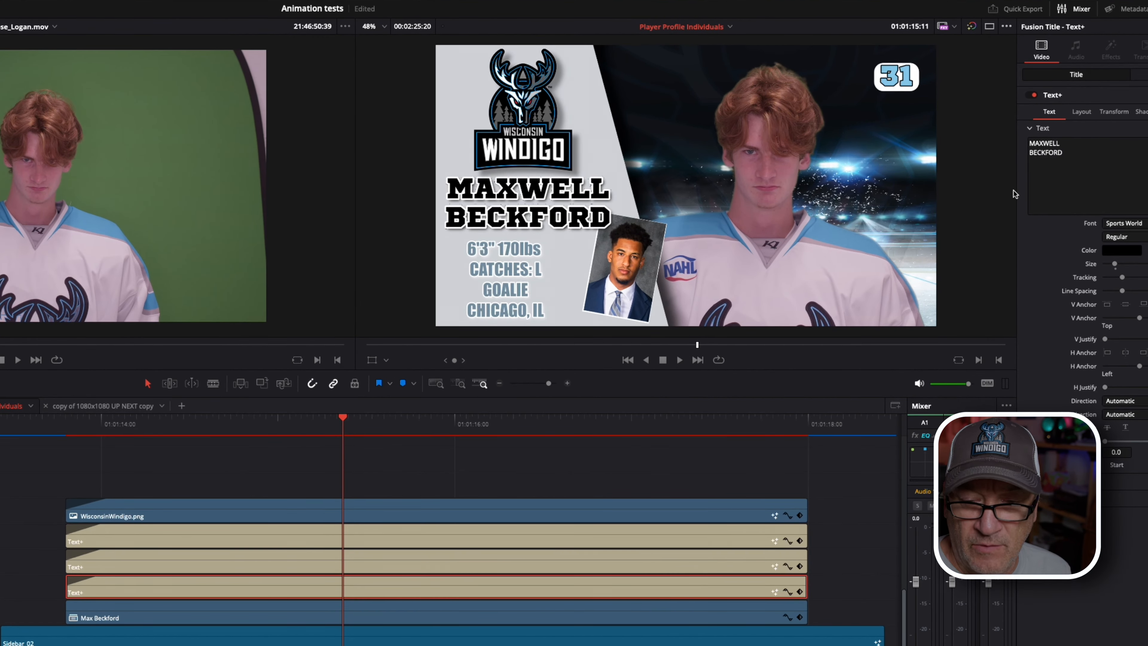
{"action": "double_click", "coordinate": [1067, 143]}
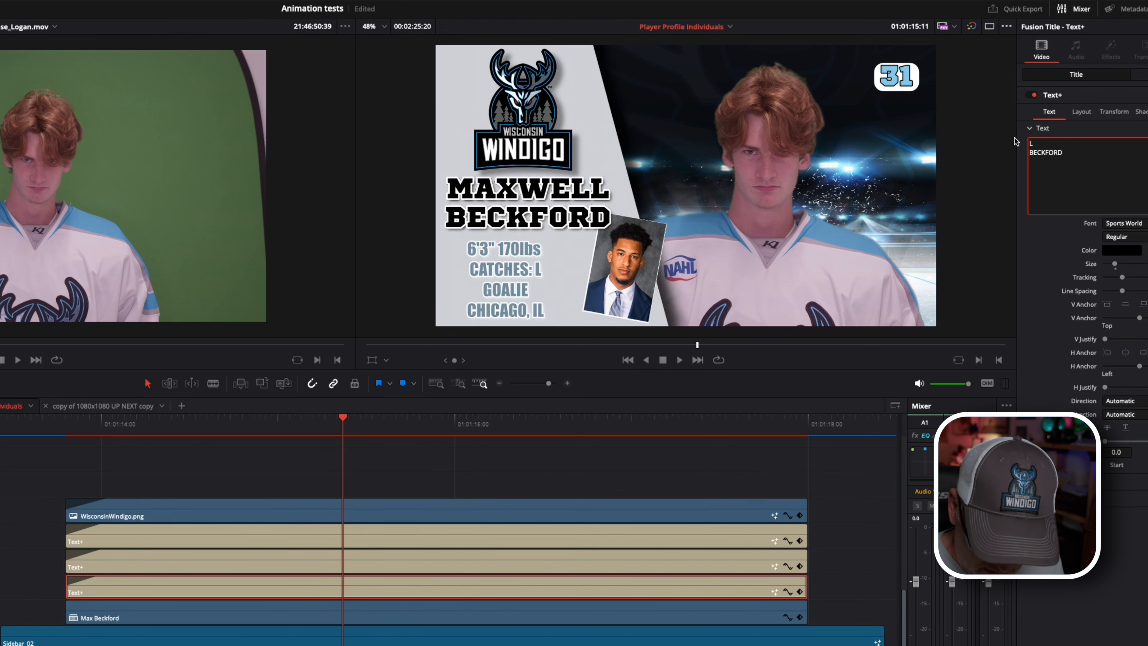
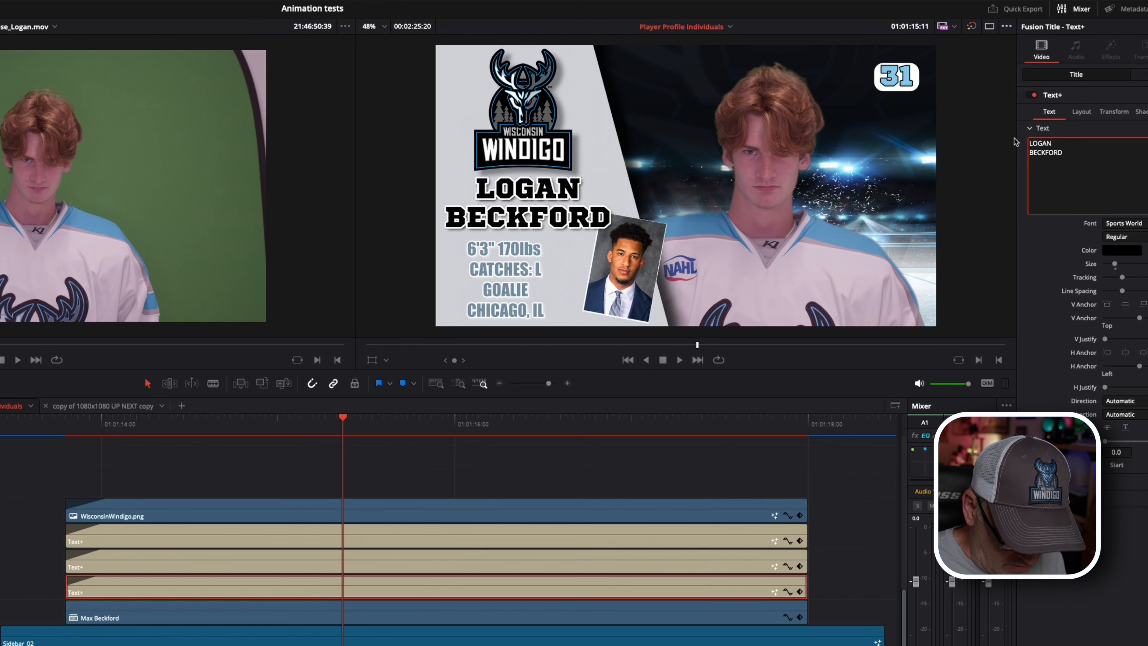
{"action": "left_click_drag", "start_coordinate": [1079, 153], "coordinate": [1021, 152]}
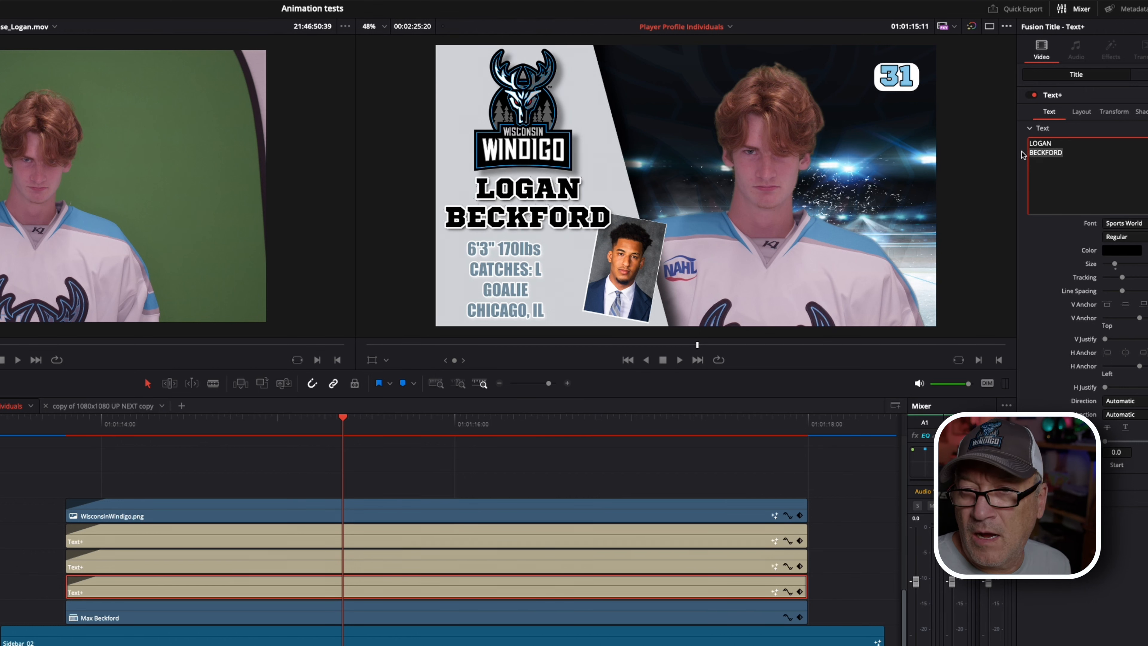
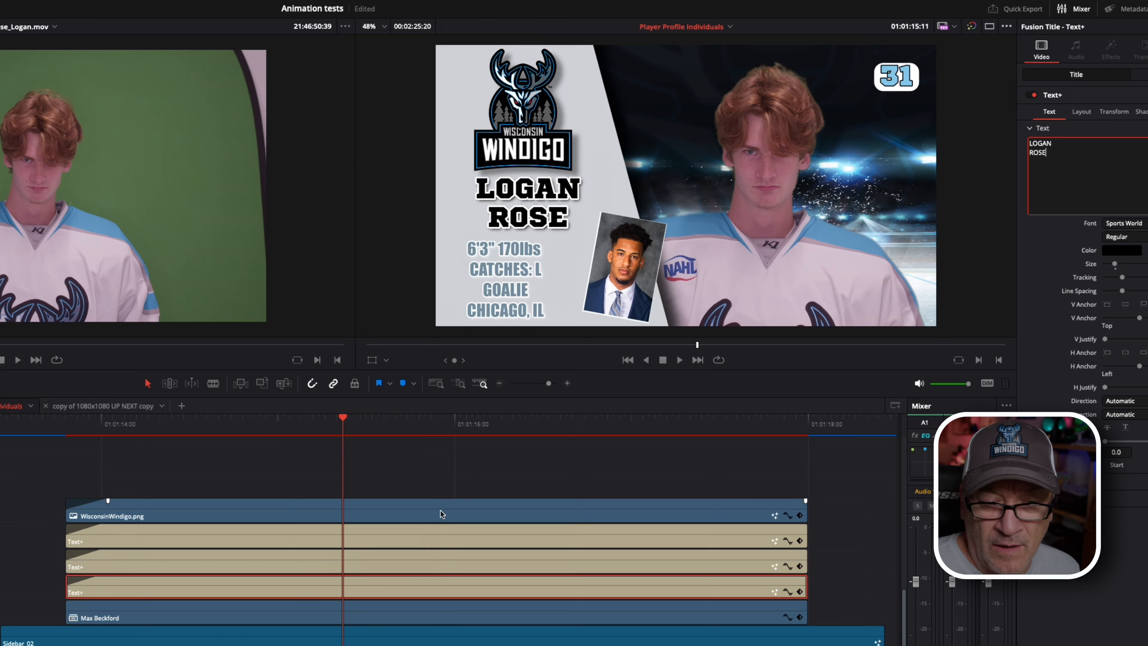
{"action": "scroll", "coordinate": [440, 511], "scroll_direction": "down", "scroll_amount": 3}
{"action": "scroll", "coordinate": [441, 510], "scroll_direction": "right", "scroll_amount": 5}
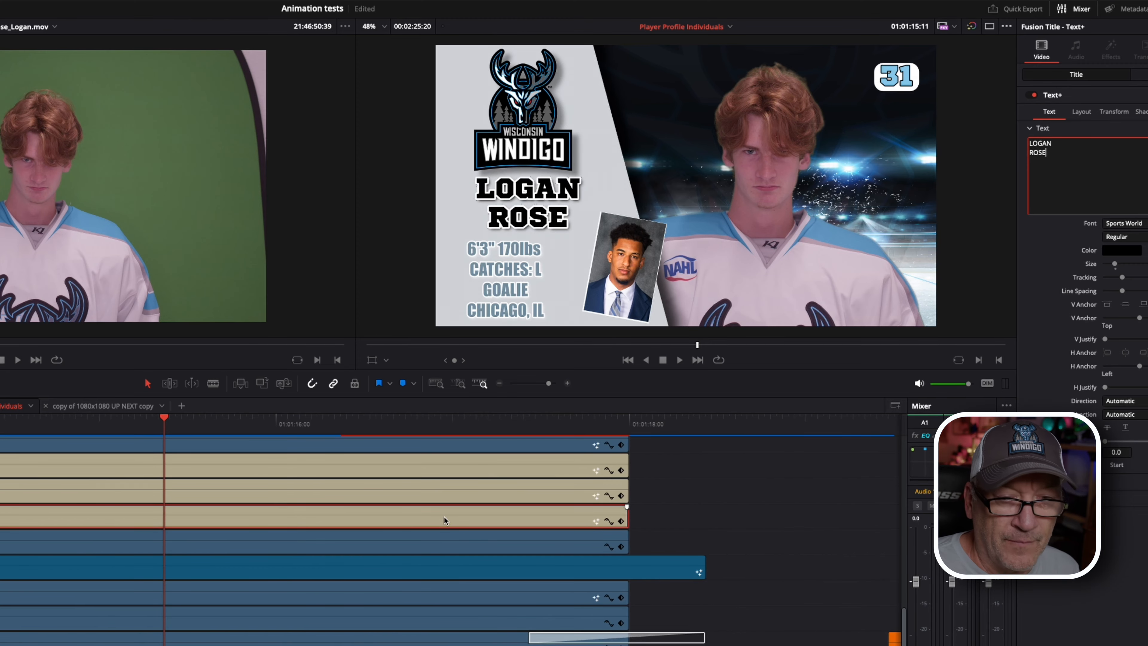
{"action": "scroll", "coordinate": [444, 517], "scroll_direction": "down", "scroll_amount": 4}
{"action": "scroll", "coordinate": [444, 517], "scroll_direction": "down", "scroll_amount": 3}
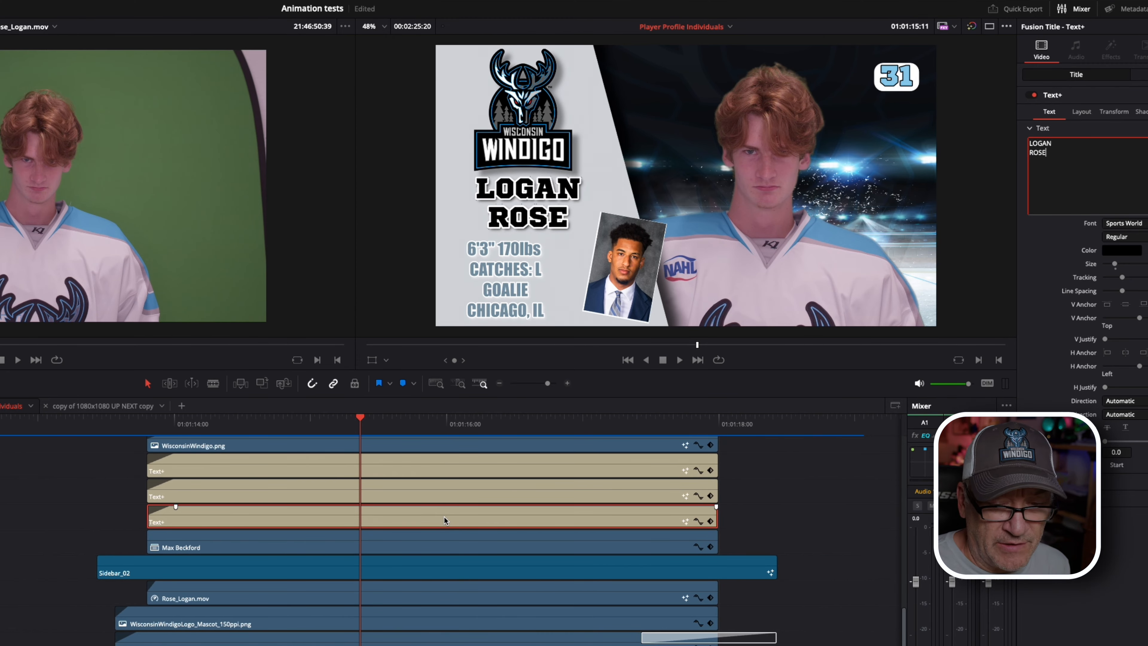
{"action": "scroll", "coordinate": [444, 517], "scroll_direction": "left", "scroll_amount": 1}
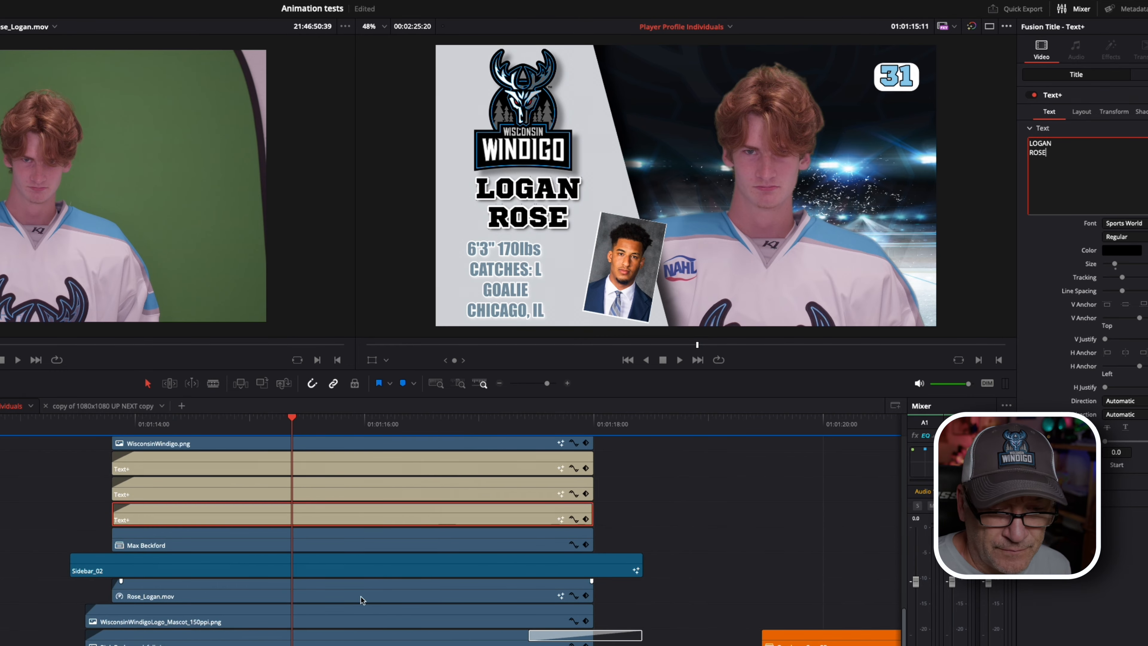
{"action": "left_click", "coordinate": [378, 541]}
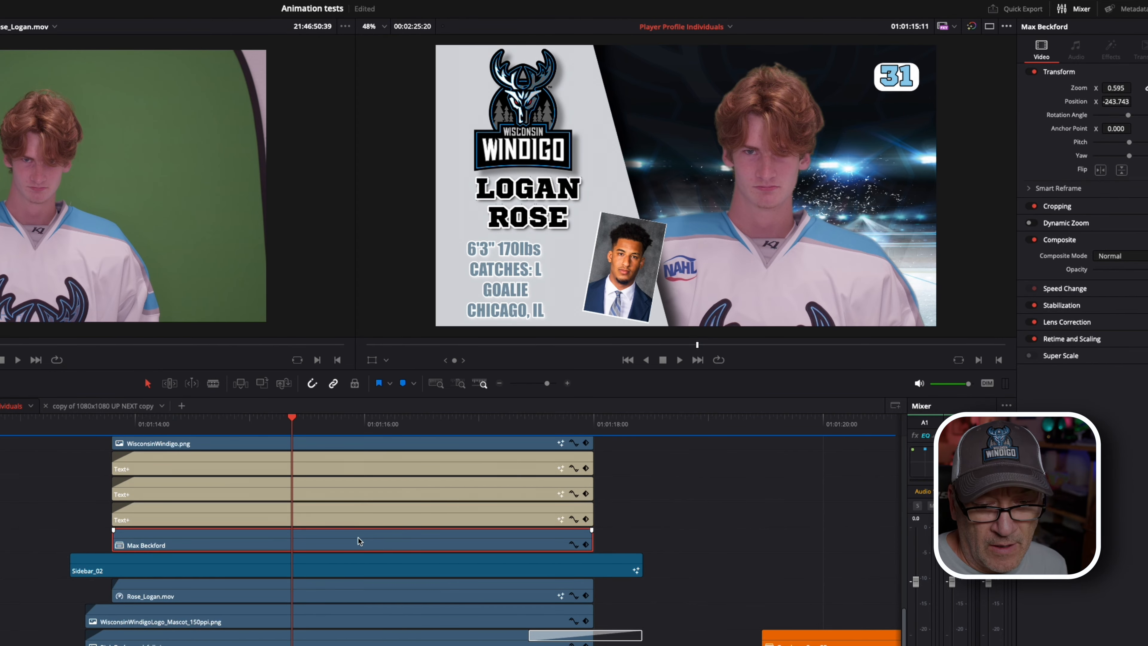
{"action": "left_click_drag", "start_coordinate": [358, 537], "coordinate": [28, 531]}
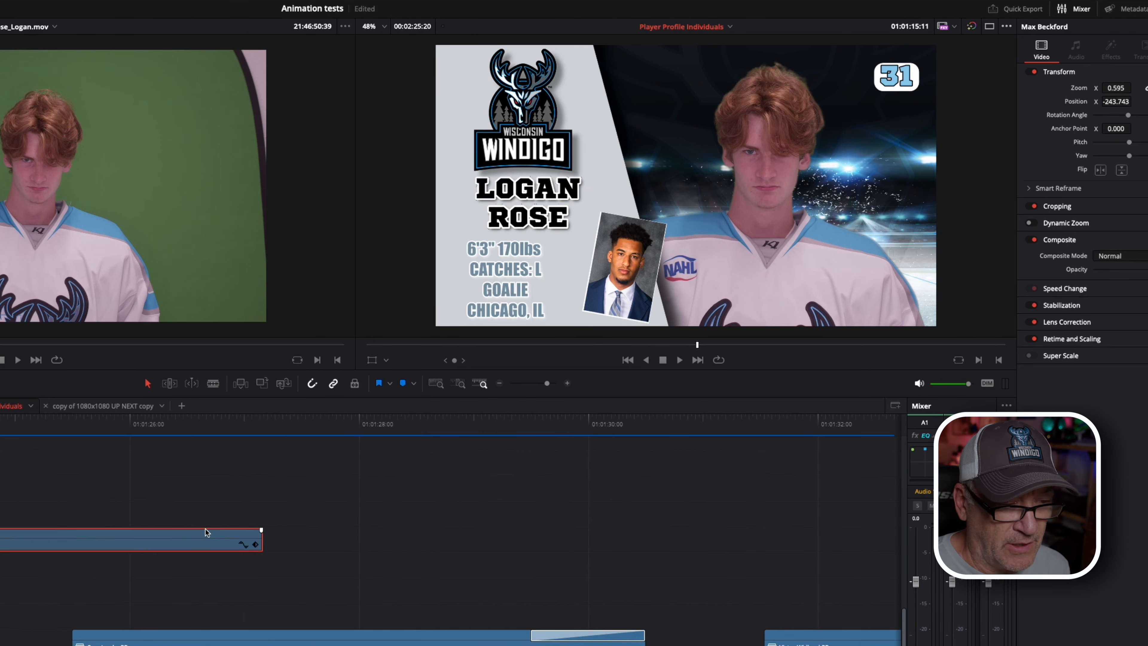
{"action": "scroll", "coordinate": [215, 532], "scroll_direction": "left", "scroll_amount": 5}
{"action": "left_click_drag", "start_coordinate": [606, 537], "coordinate": [210, 547]}
{"action": "scroll", "coordinate": [212, 545], "scroll_direction": "left", "scroll_amount": 5}
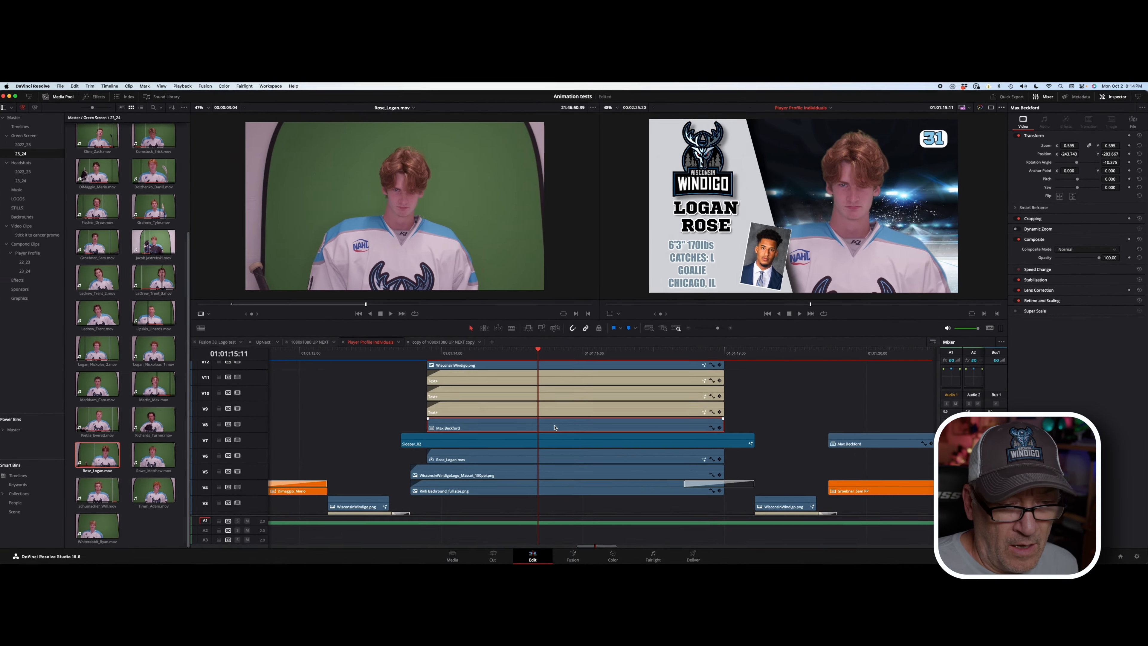
{"action": "right_click", "coordinate": [274, 541]}
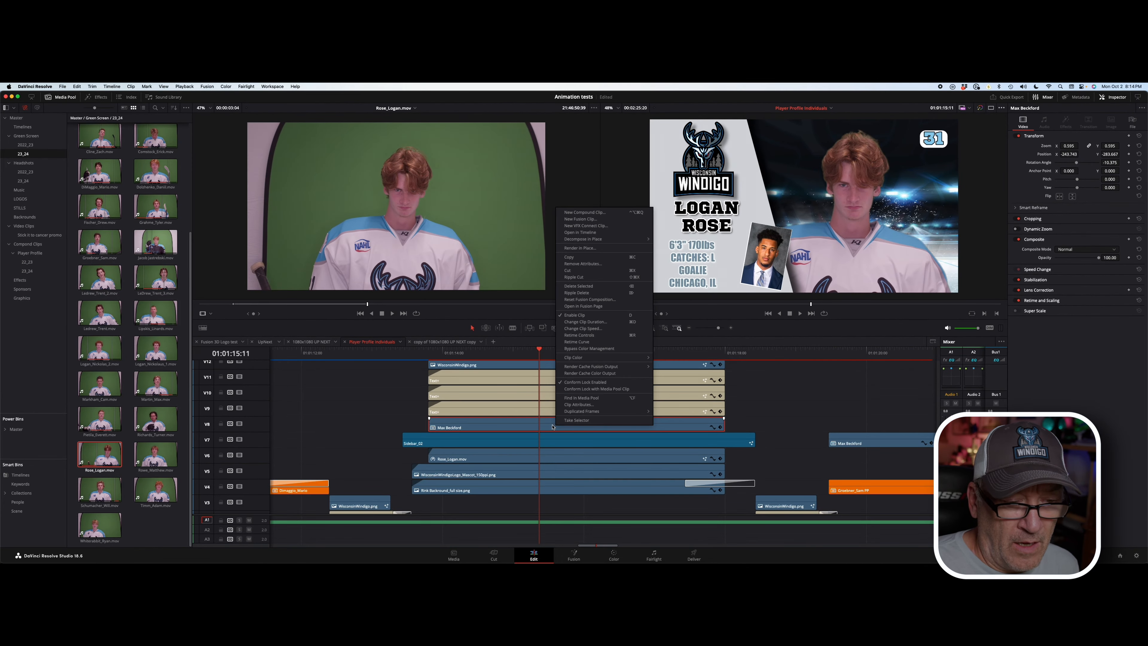
{"action": "mouse_move", "coordinate": [605, 239]}
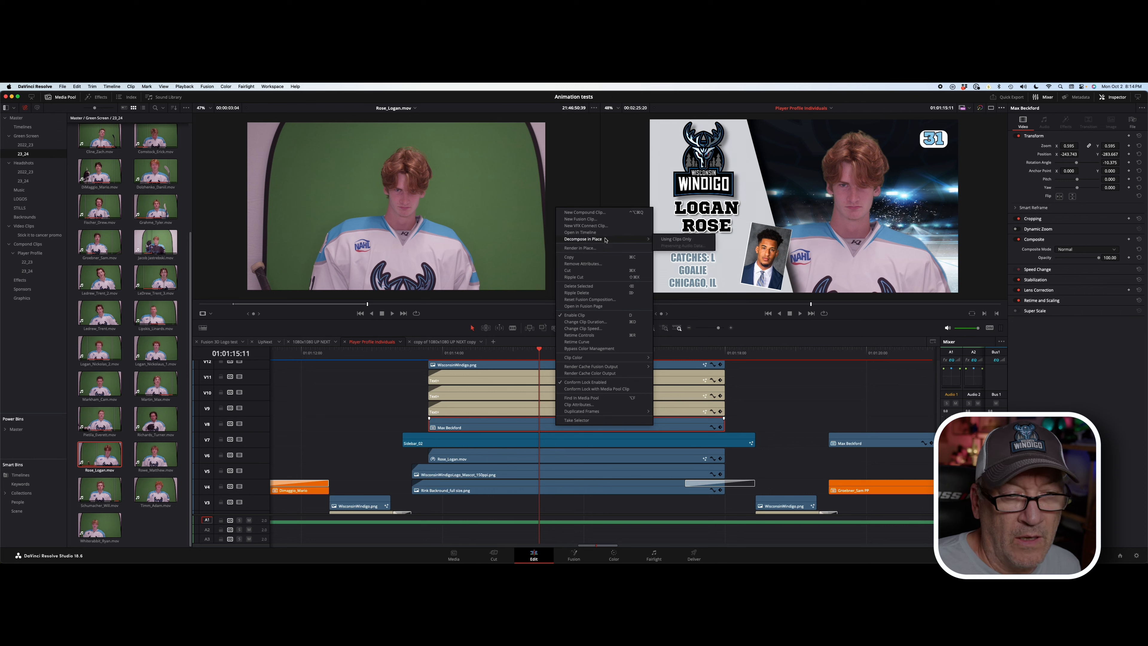
{"action": "left_click", "coordinate": [681, 240]}
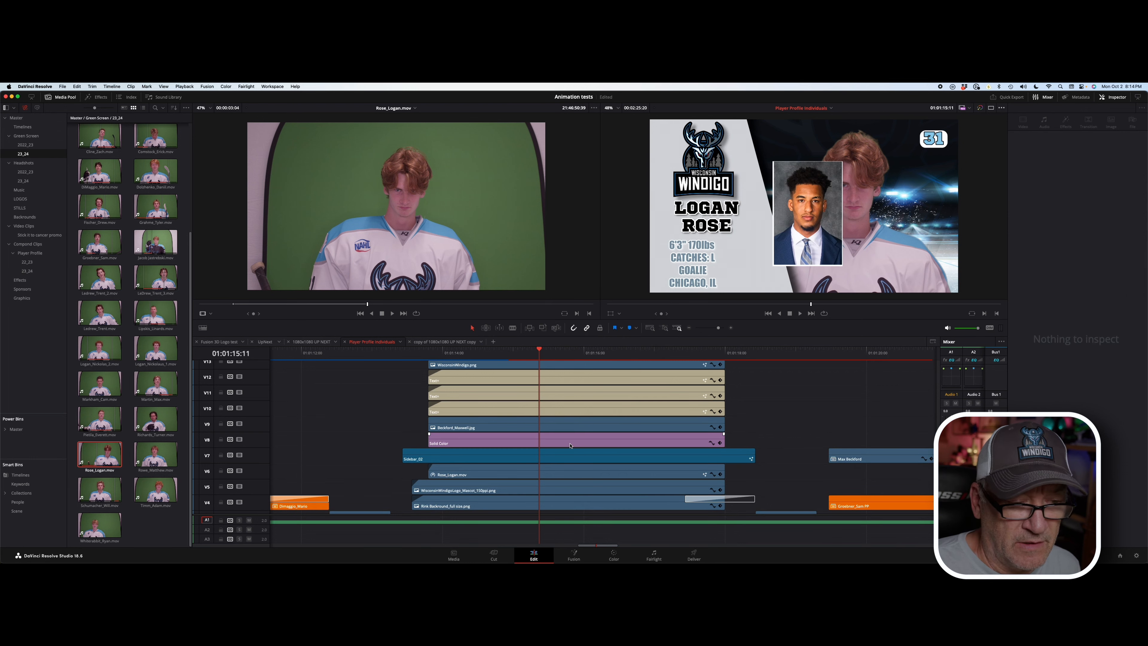
{"action": "left_click", "coordinate": [577, 428]}
{"action": "scroll", "coordinate": [574, 428], "scroll_direction": "right", "scroll_amount": 3}
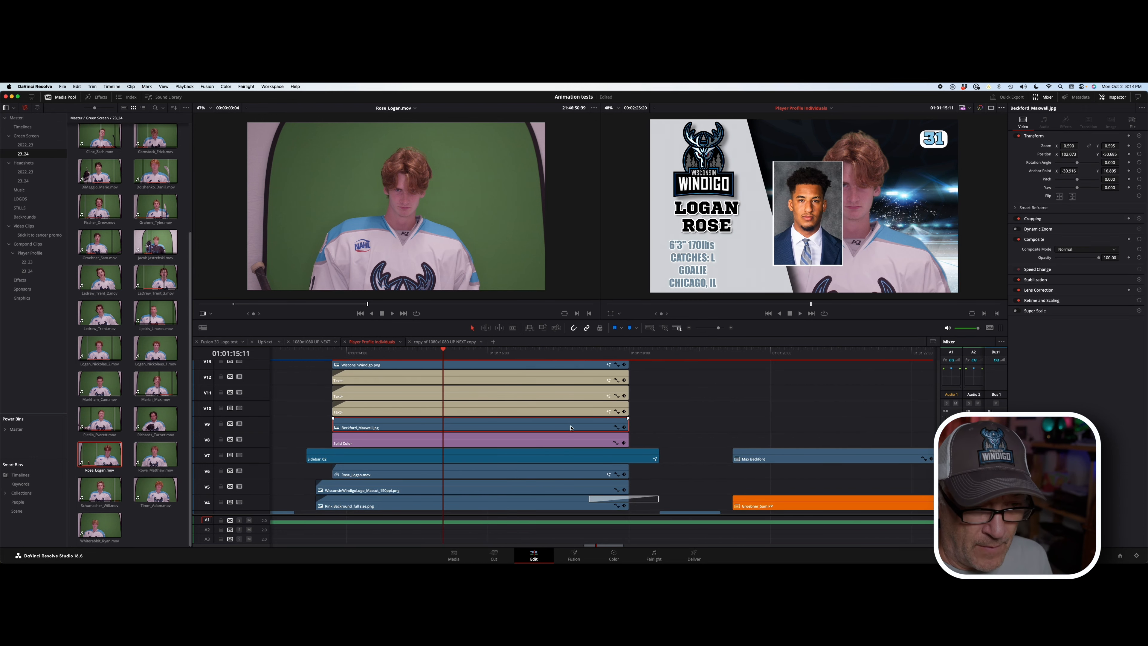
{"action": "left_click_drag", "start_coordinate": [521, 424], "coordinate": [923, 422]}
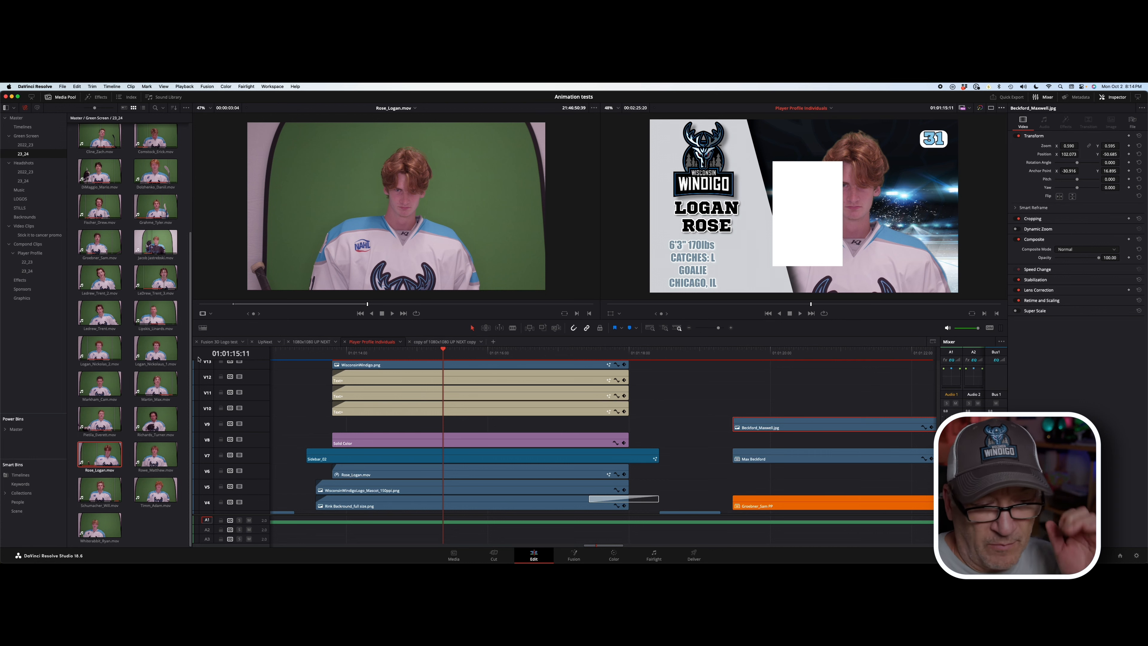
{"action": "left_click", "coordinate": [24, 181]}
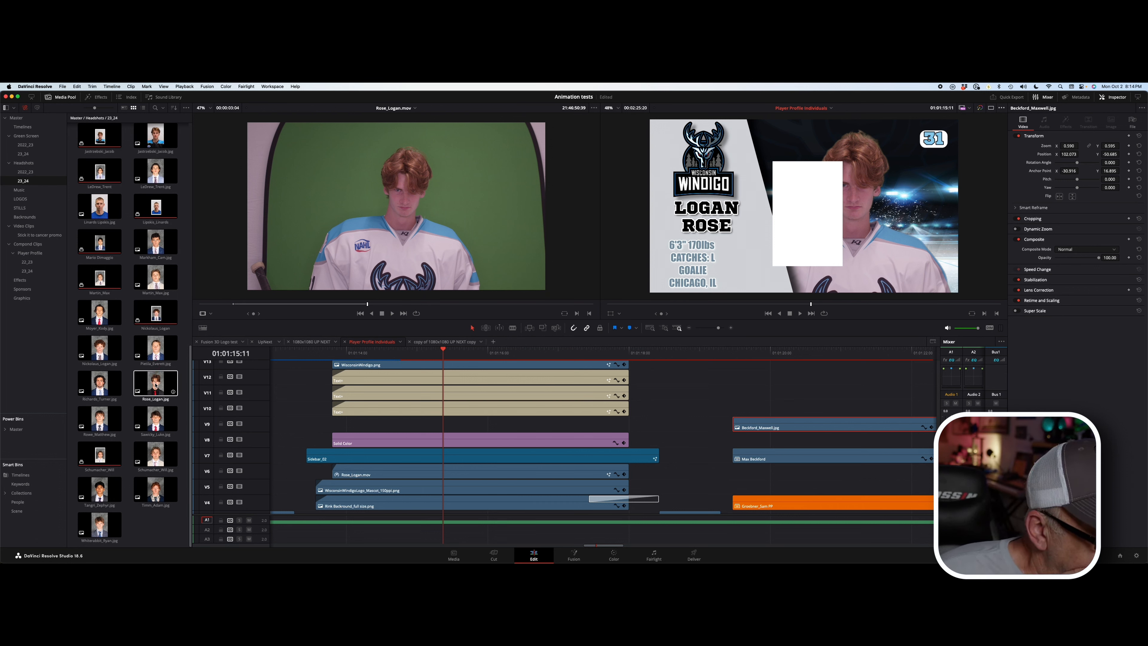
{"action": "left_click_drag", "start_coordinate": [155, 385], "coordinate": [352, 426]}
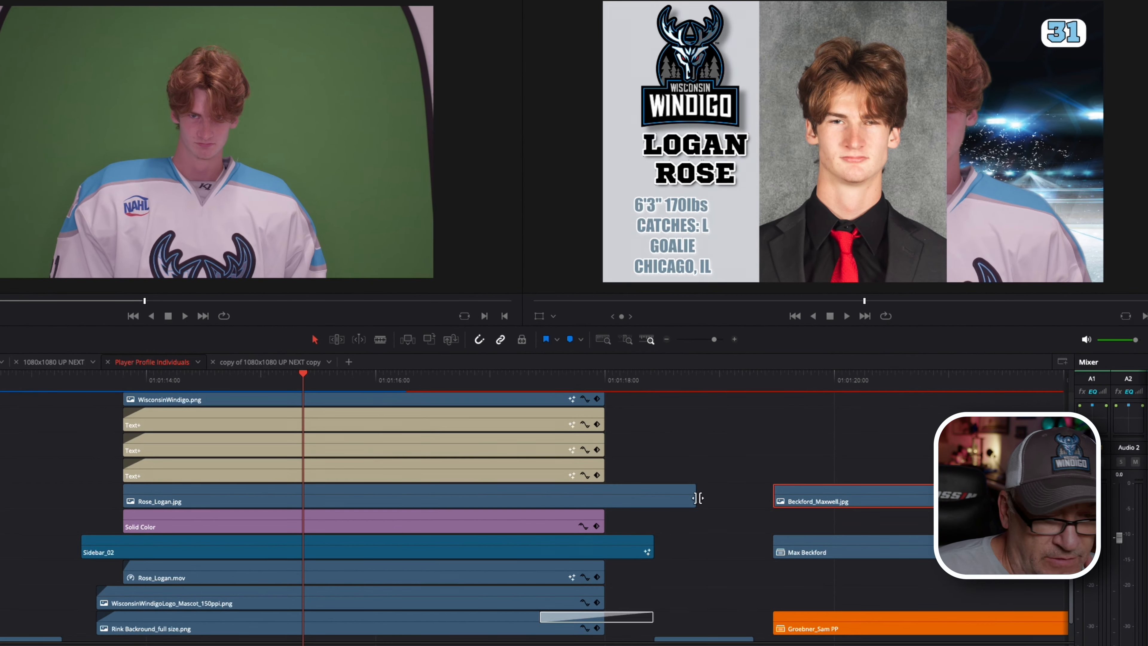
{"action": "left_click_drag", "start_coordinate": [698, 498], "coordinate": [607, 493]}
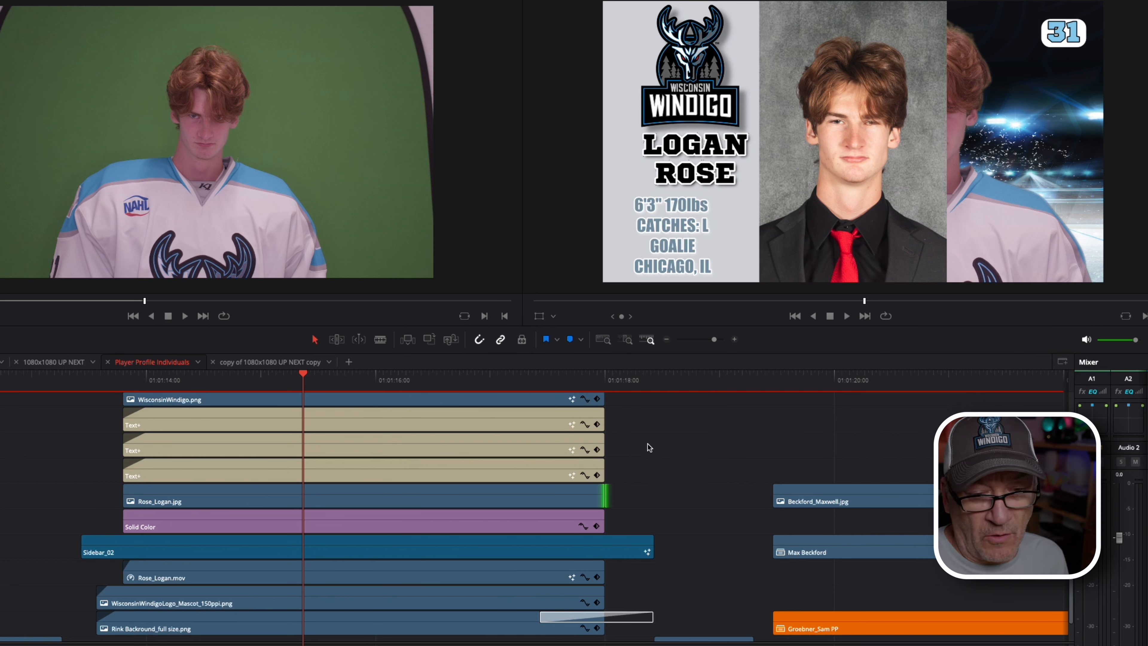
{"action": "left_click", "coordinate": [852, 500]}
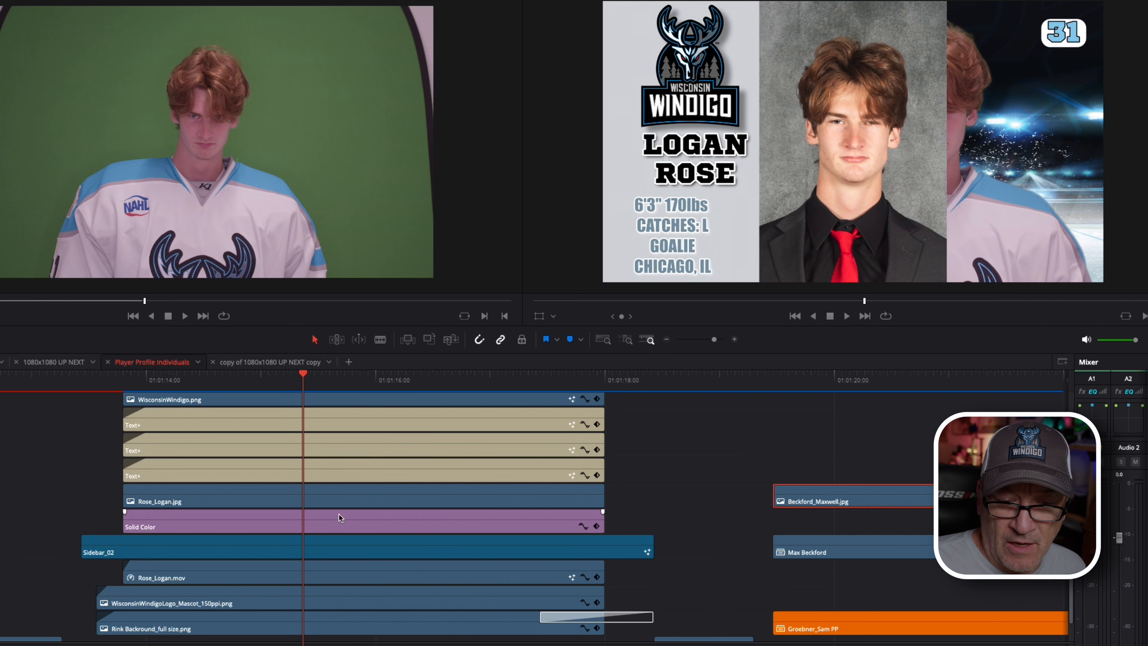
{"action": "left_click", "coordinate": [344, 498]}
{"action": "scroll", "coordinate": [342, 498], "scroll_direction": "up", "scroll_amount": 1}
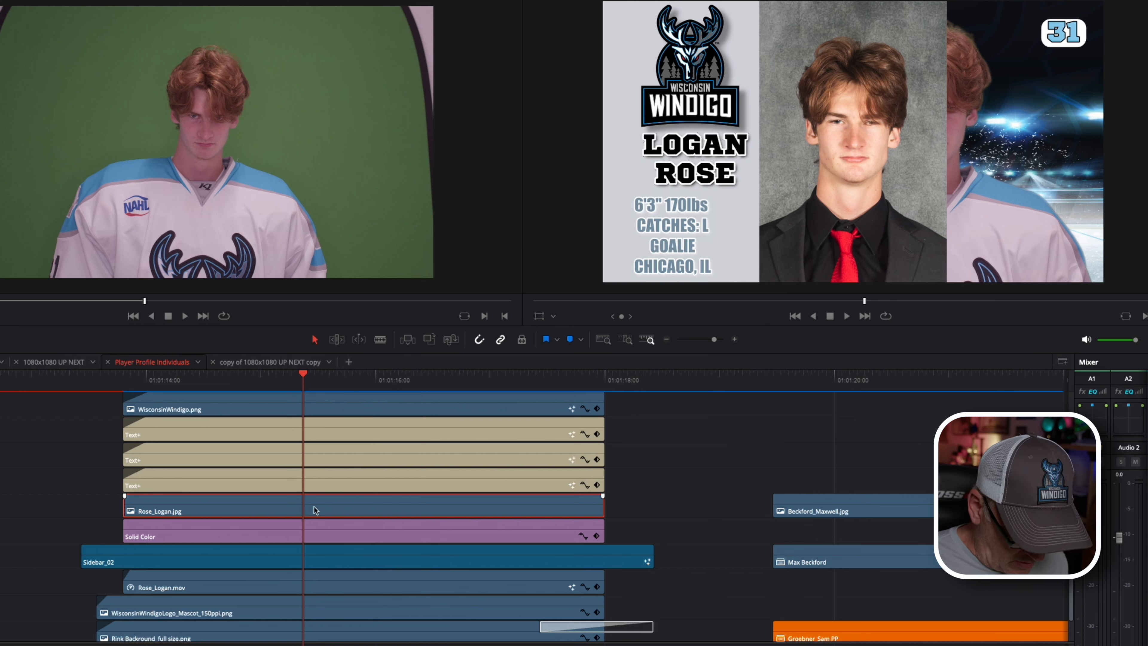
{"action": "key", "text": "alt+v"}
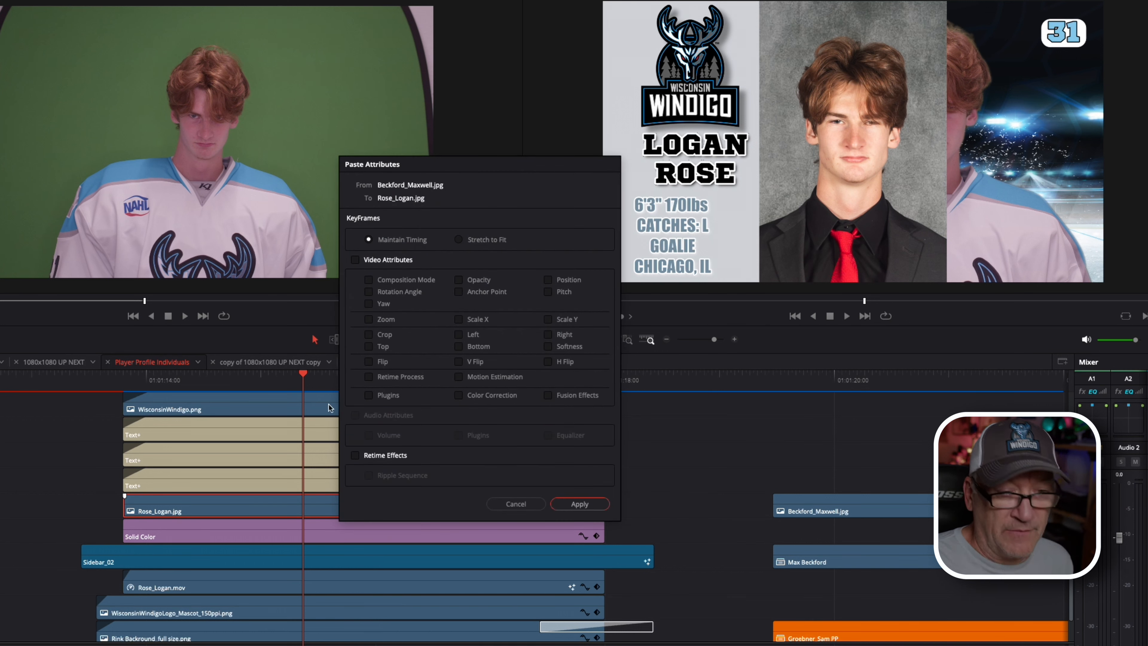
{"action": "left_click", "coordinate": [356, 261]}
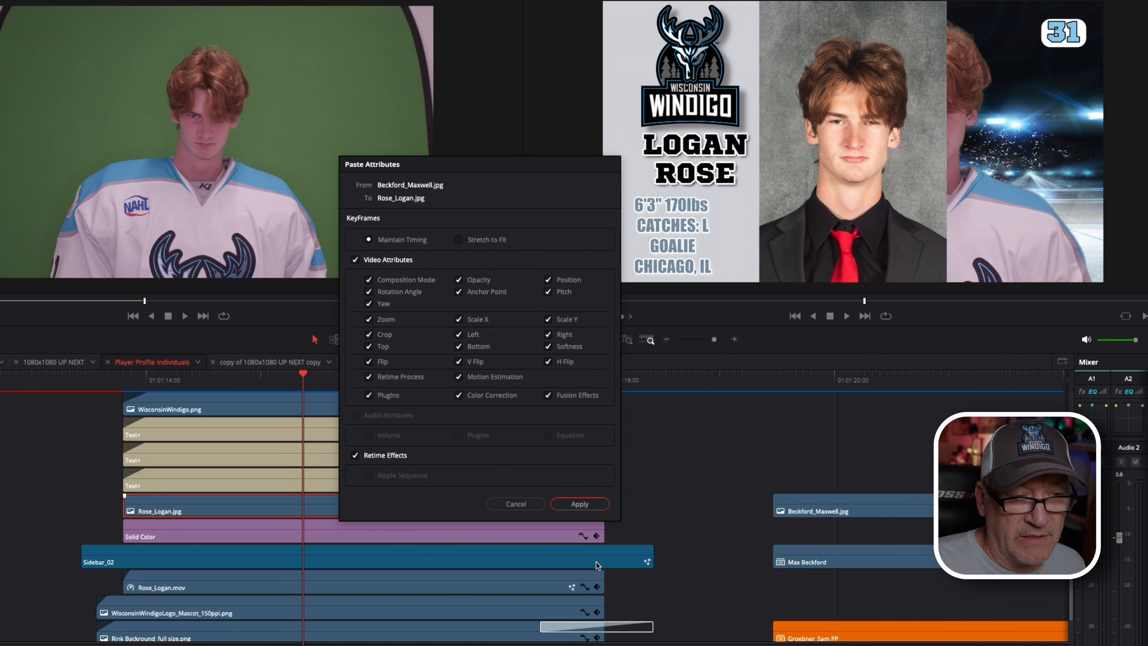
{"action": "left_click", "coordinate": [589, 505]}
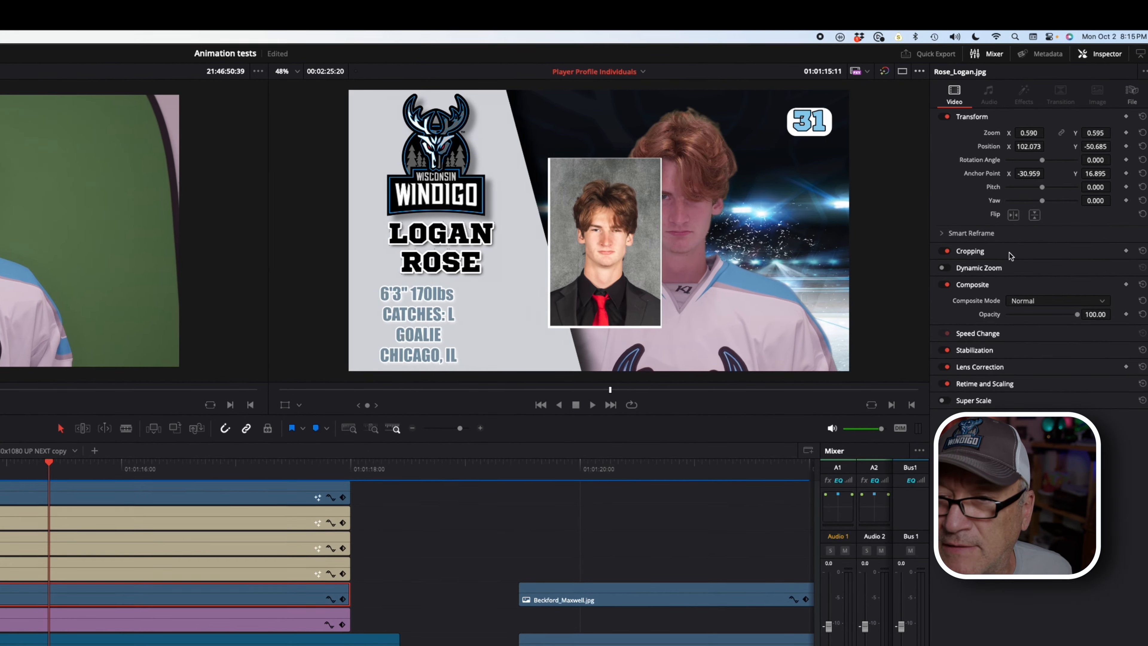
{"action": "left_click", "coordinate": [1057, 219]}
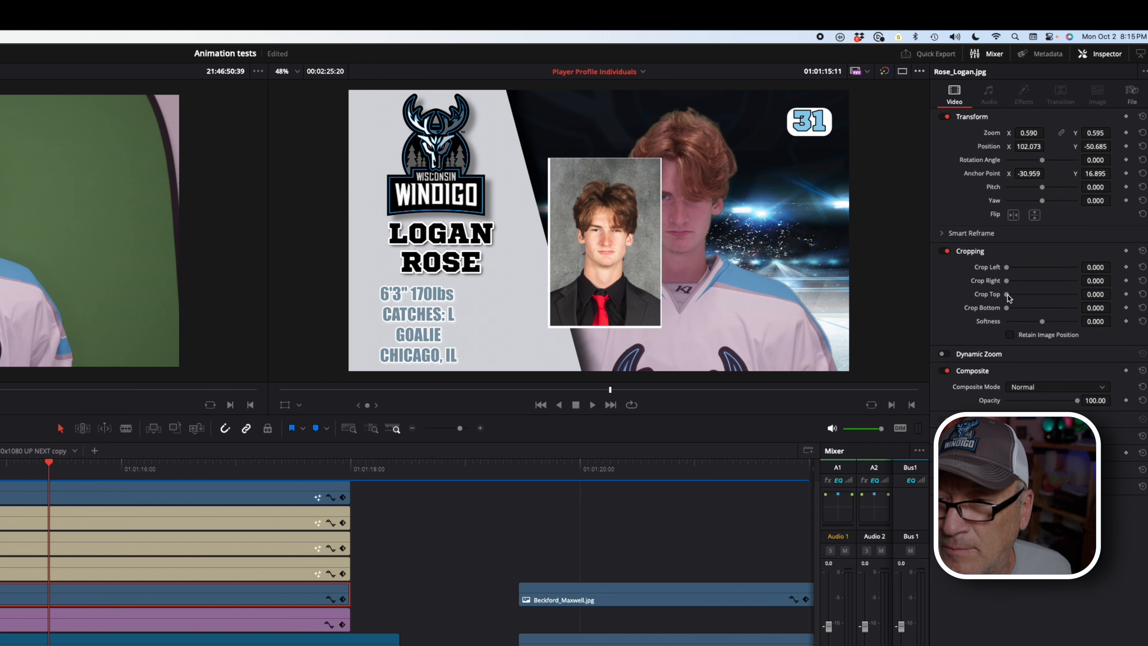
{"action": "left_click_drag", "start_coordinate": [1007, 295], "coordinate": [1009, 296]}
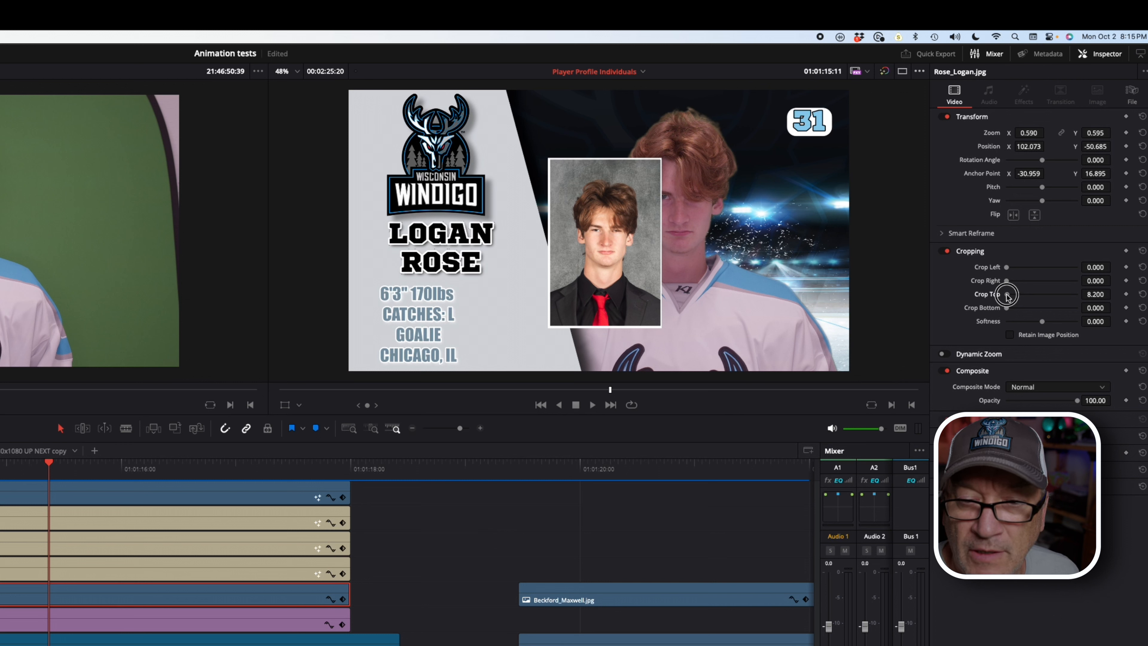
{"action": "left_click_drag", "start_coordinate": [1009, 296], "coordinate": [1008, 296]}
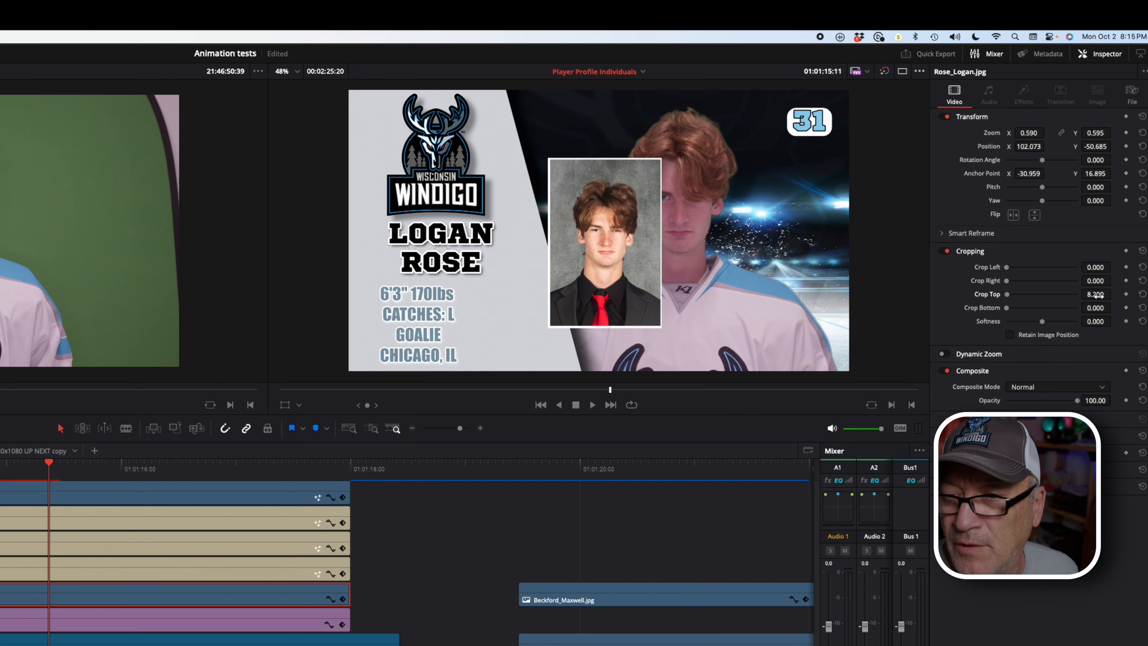
{"action": "left_click_drag", "start_coordinate": [1099, 295], "coordinate": [1099, 296]}
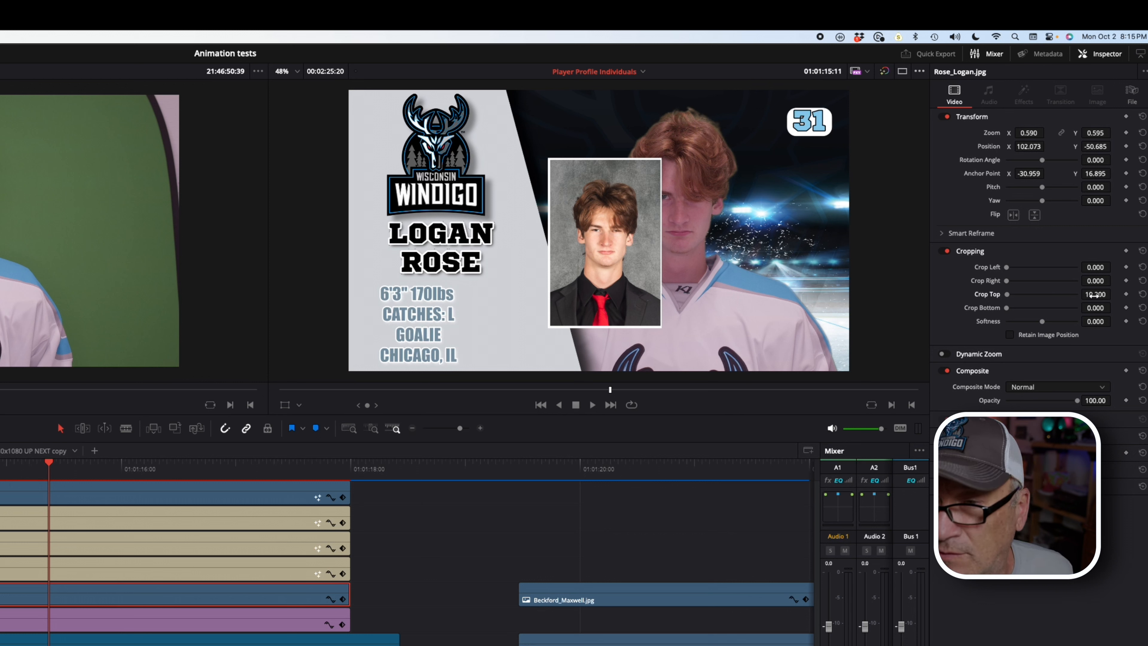
{"action": "left_click", "coordinate": [1097, 280]}
{"action": "type", "text": "5"}
{"action": "key", "text": "Return"}
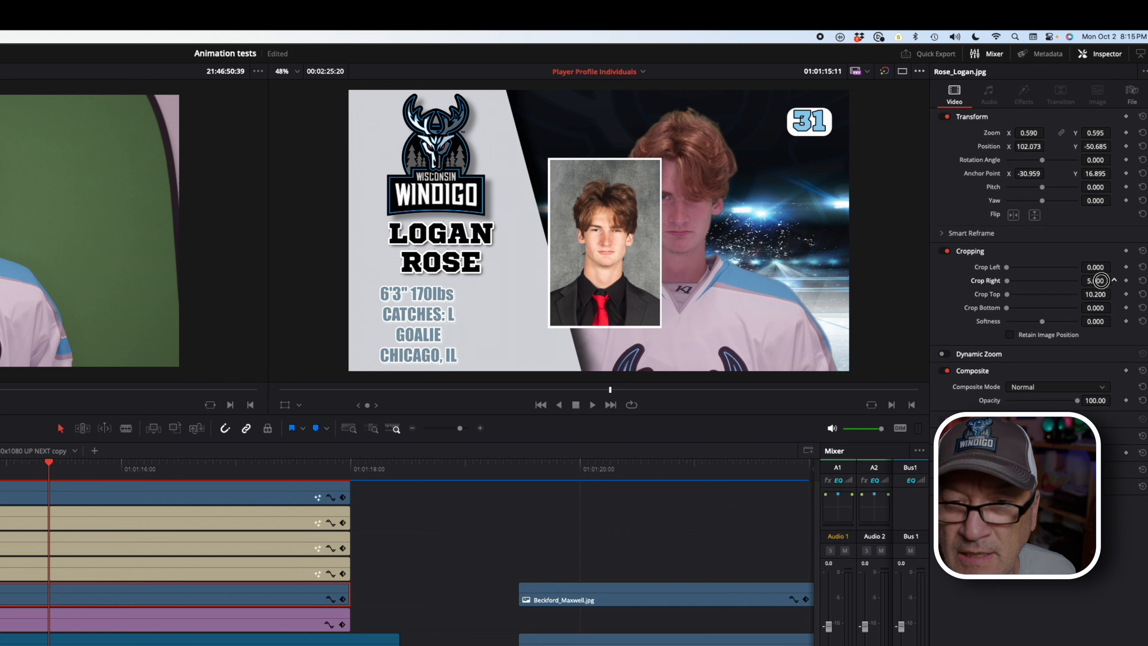
{"action": "left_click_drag", "start_coordinate": [1101, 280], "coordinate": [1098, 280]}
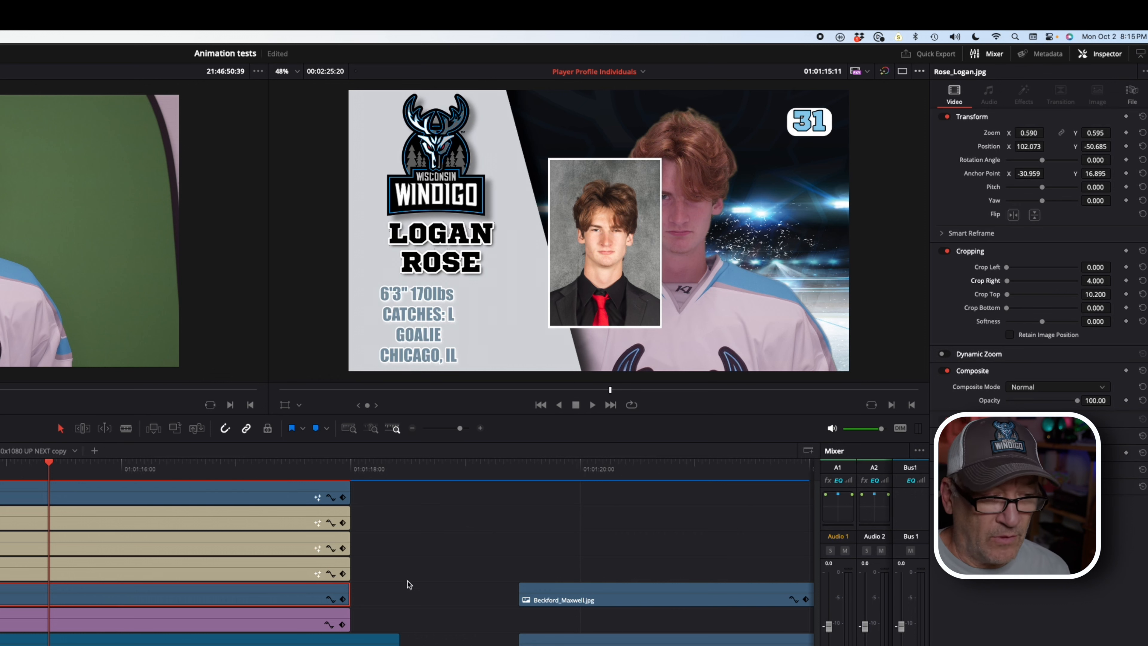
{"action": "scroll", "coordinate": [409, 584], "scroll_direction": "right", "scroll_amount": 6}
{"action": "scroll", "coordinate": [408, 584], "scroll_direction": "left", "scroll_amount": 6}
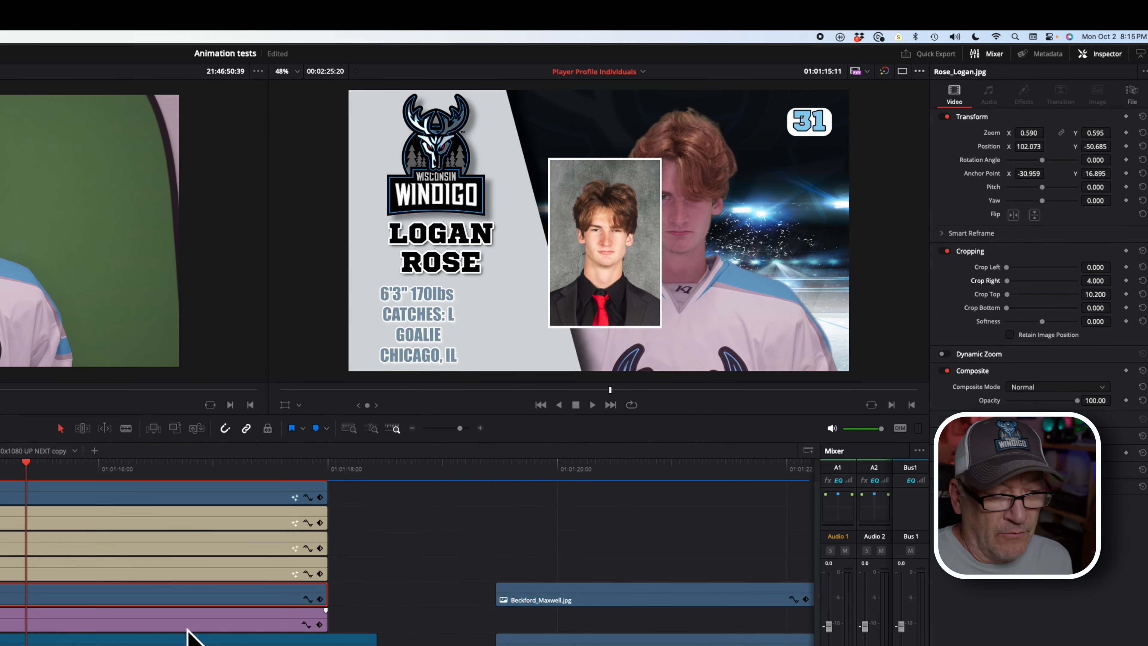
{"action": "scroll", "coordinate": [385, 620], "scroll_direction": "left", "scroll_amount": 3}
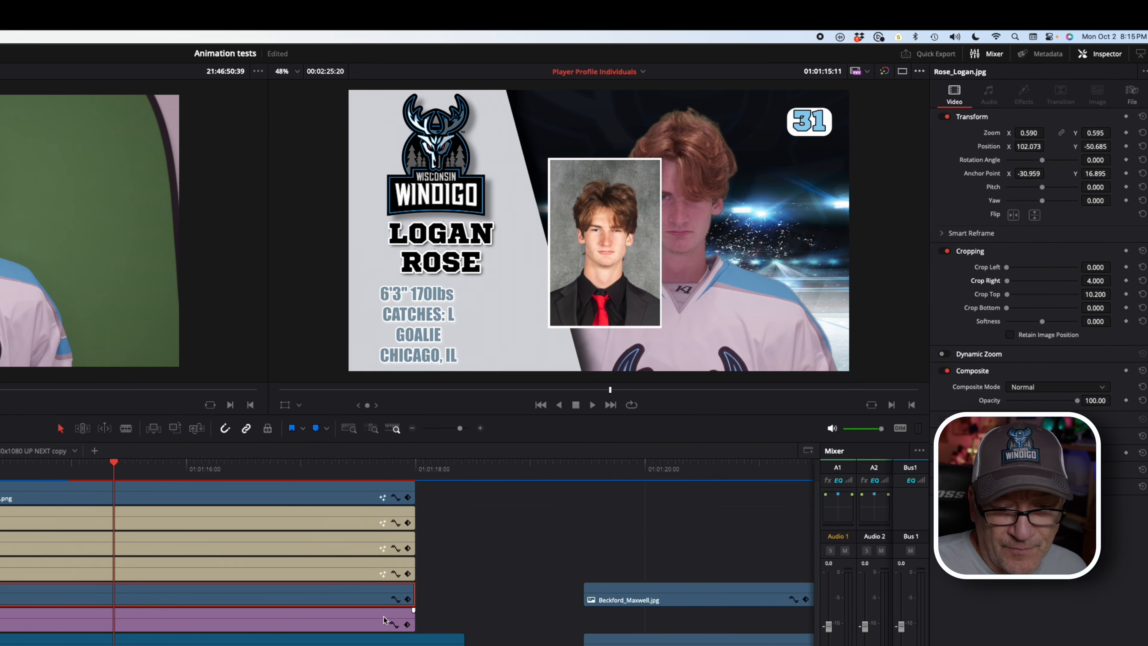
{"action": "left_click", "coordinate": [701, 600]}
{"action": "key", "text": "Delete"}
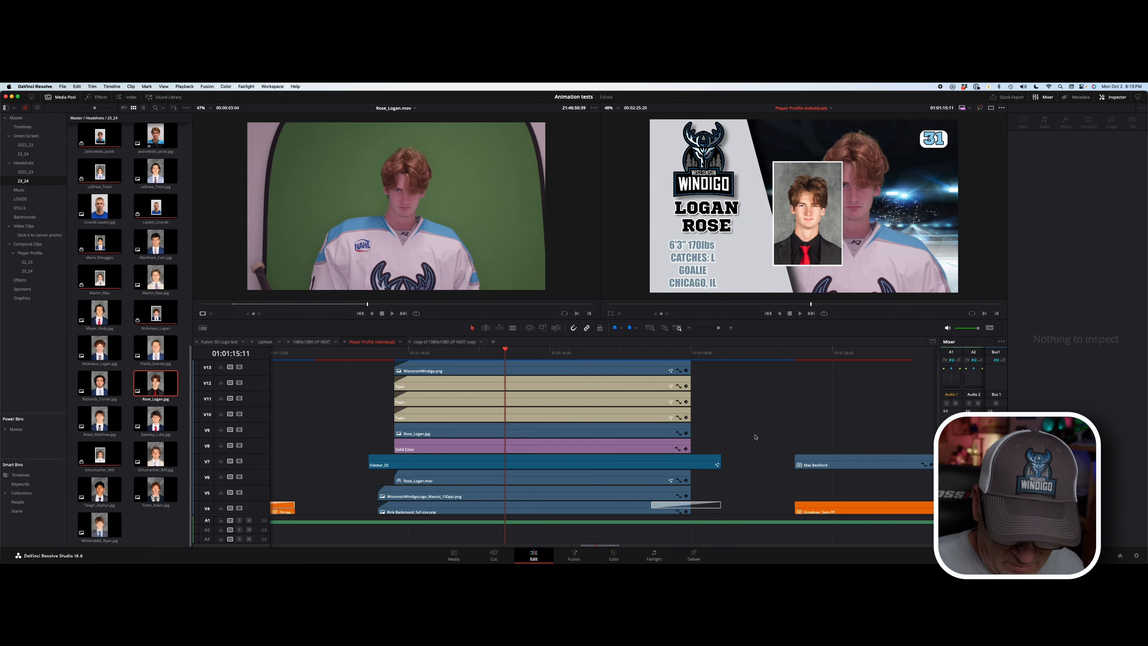
{"action": "left_click", "coordinate": [545, 433]}
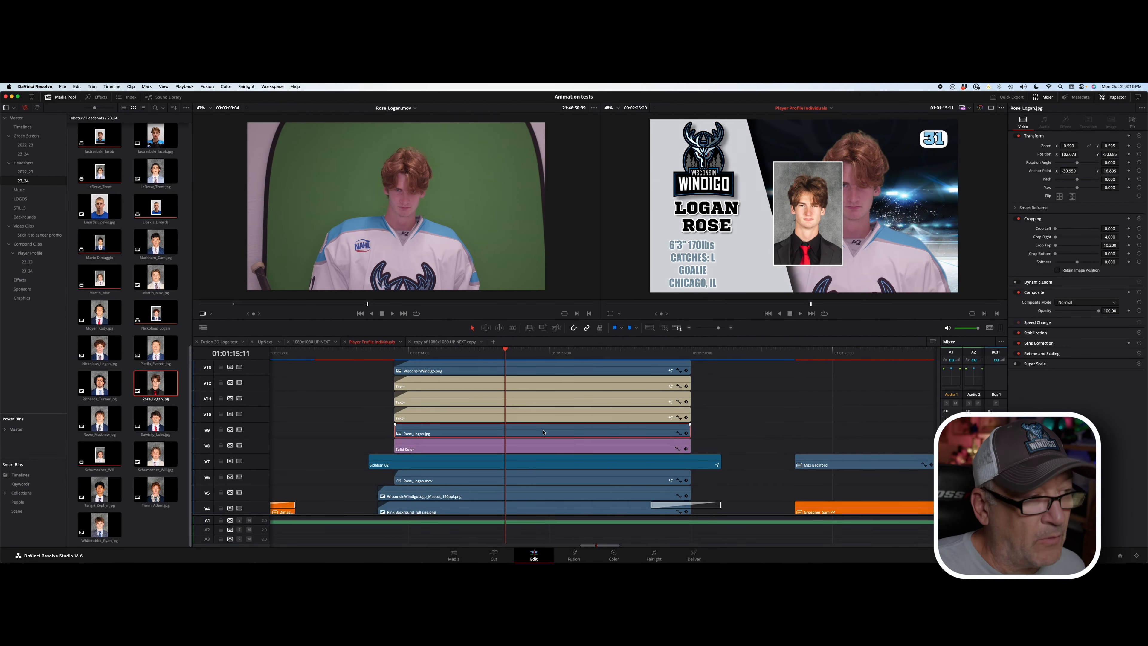
{"action": "right_click", "coordinate": [567, 444]}
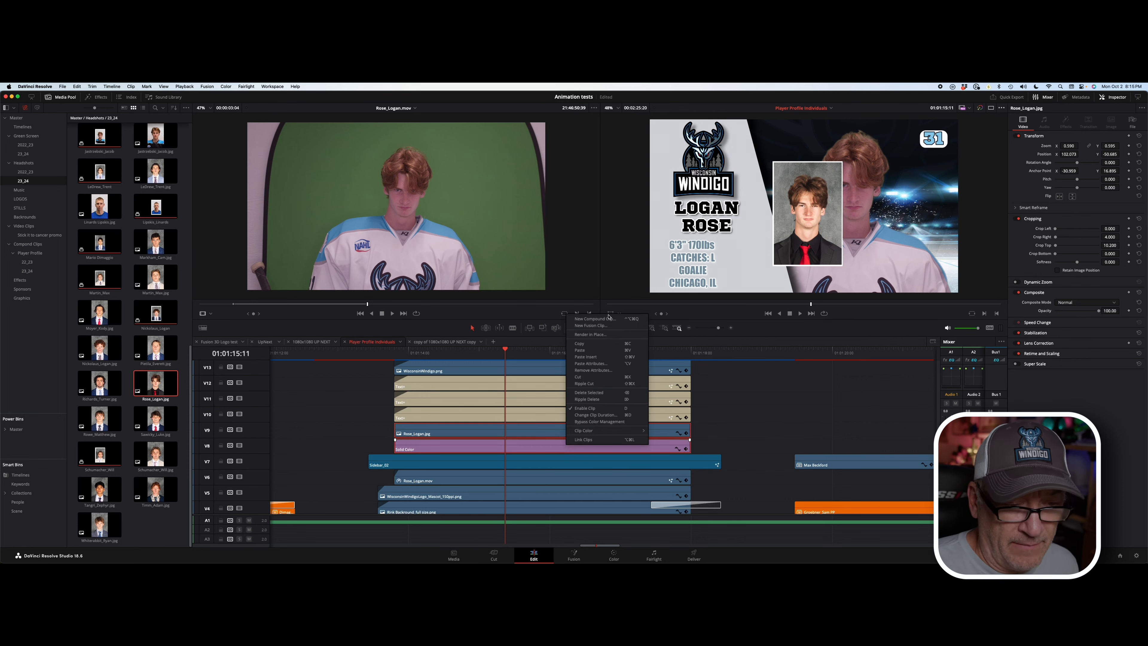
{"action": "left_click", "coordinate": [592, 319]}
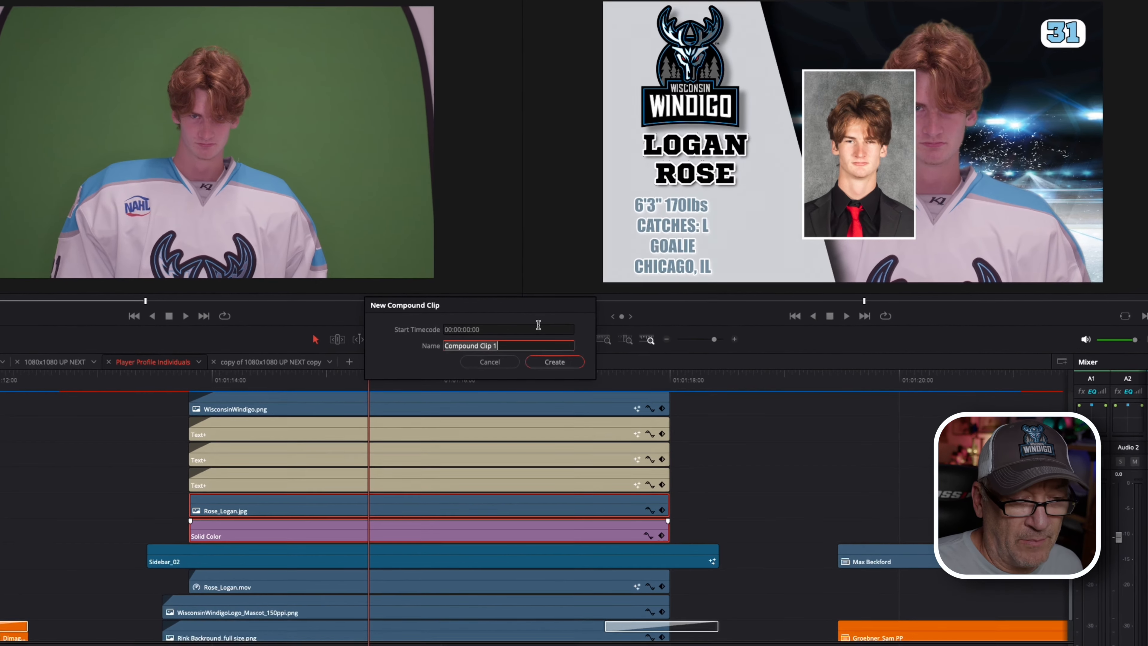
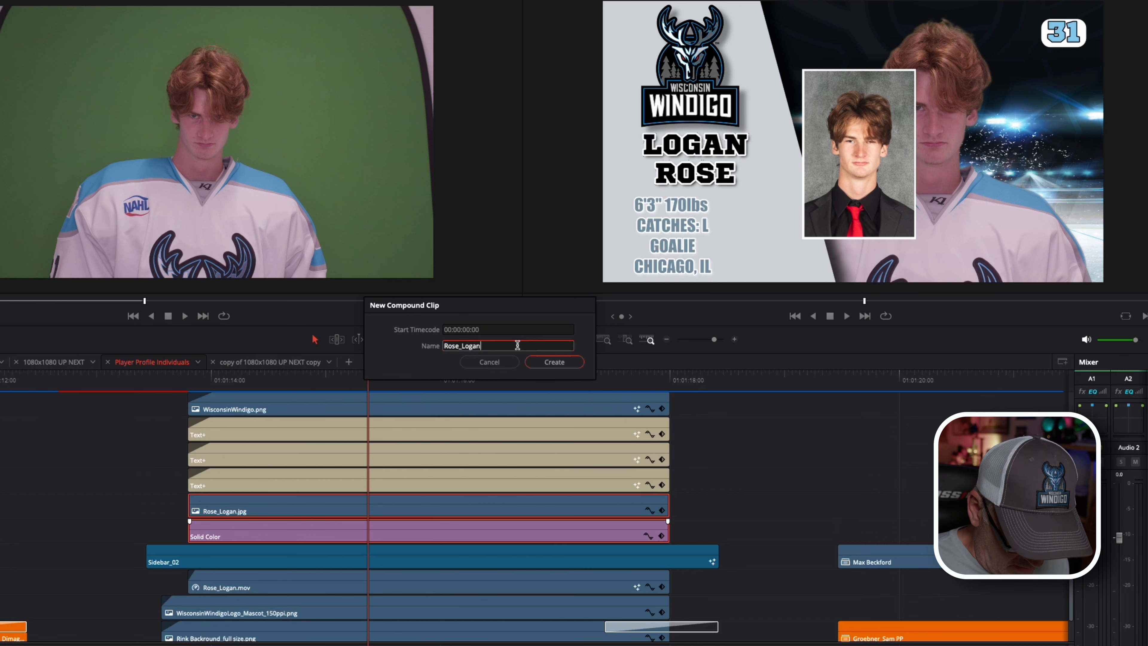
{"action": "left_click", "coordinate": [554, 362]}
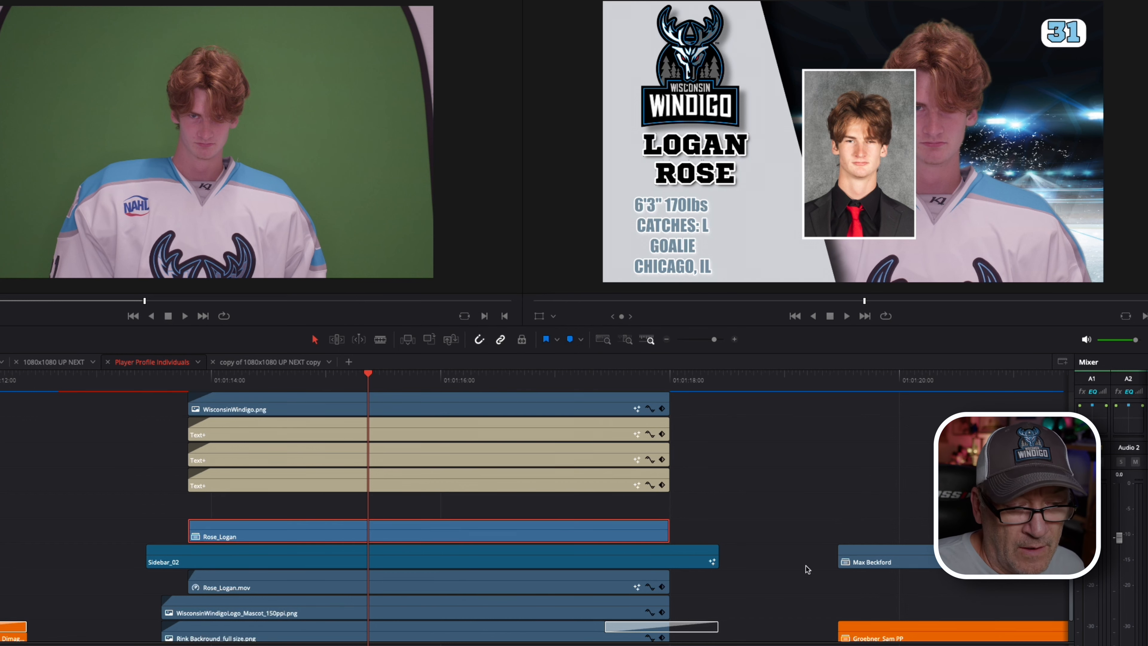
{"action": "left_click", "coordinate": [917, 555]}
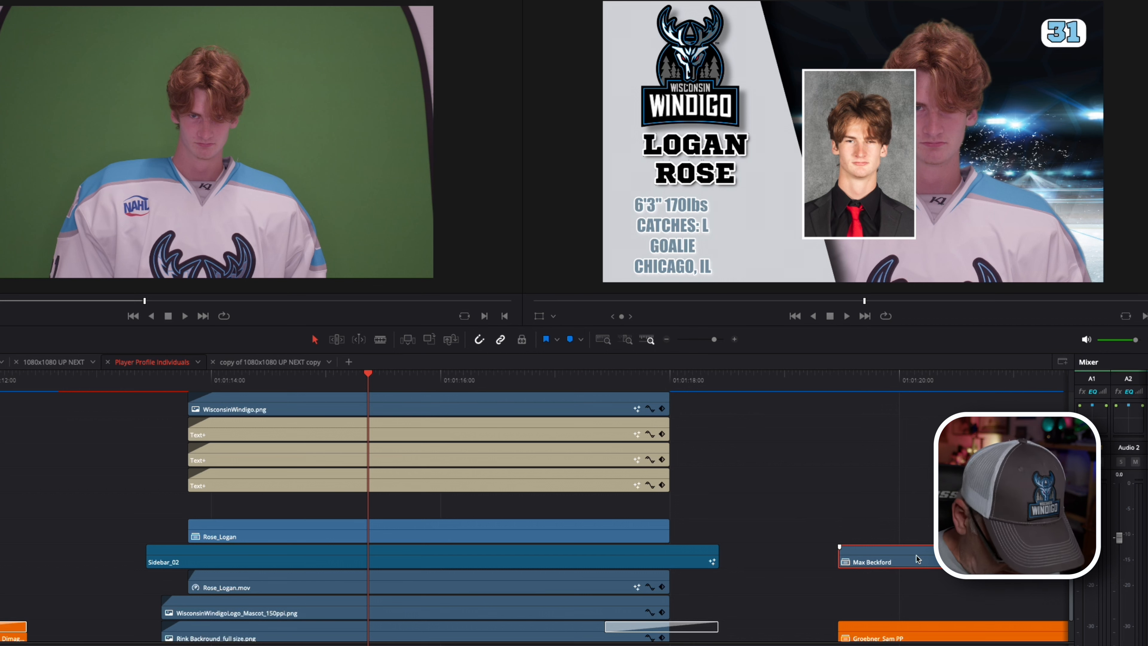
{"action": "left_click", "coordinate": [515, 524]}
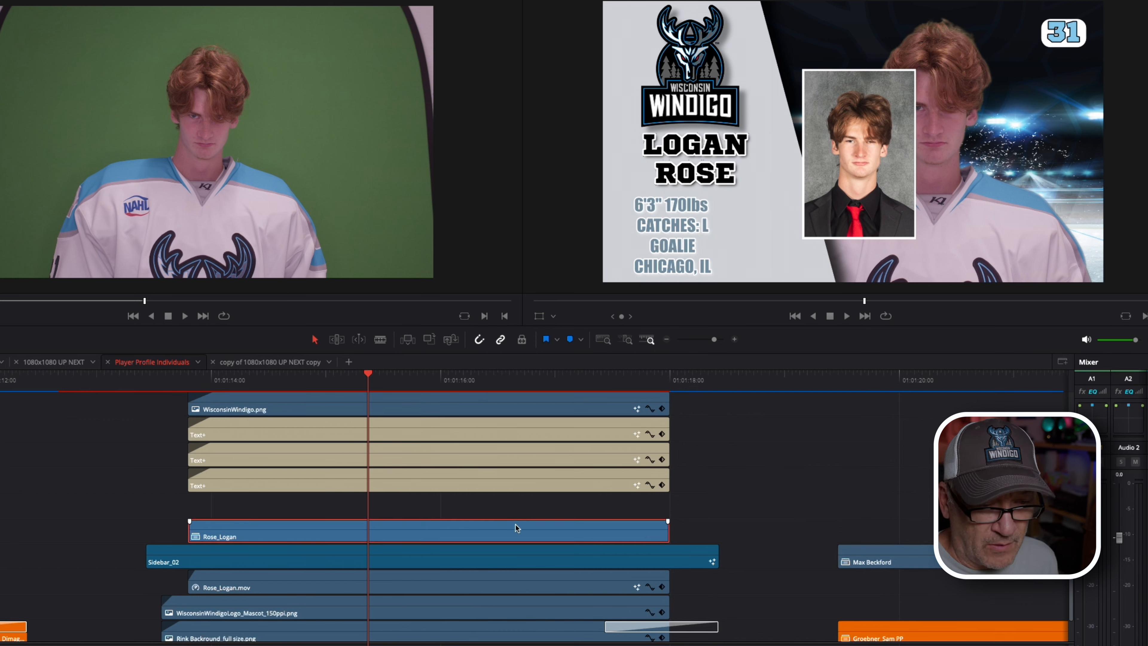
{"action": "key", "text": "alt+v"}
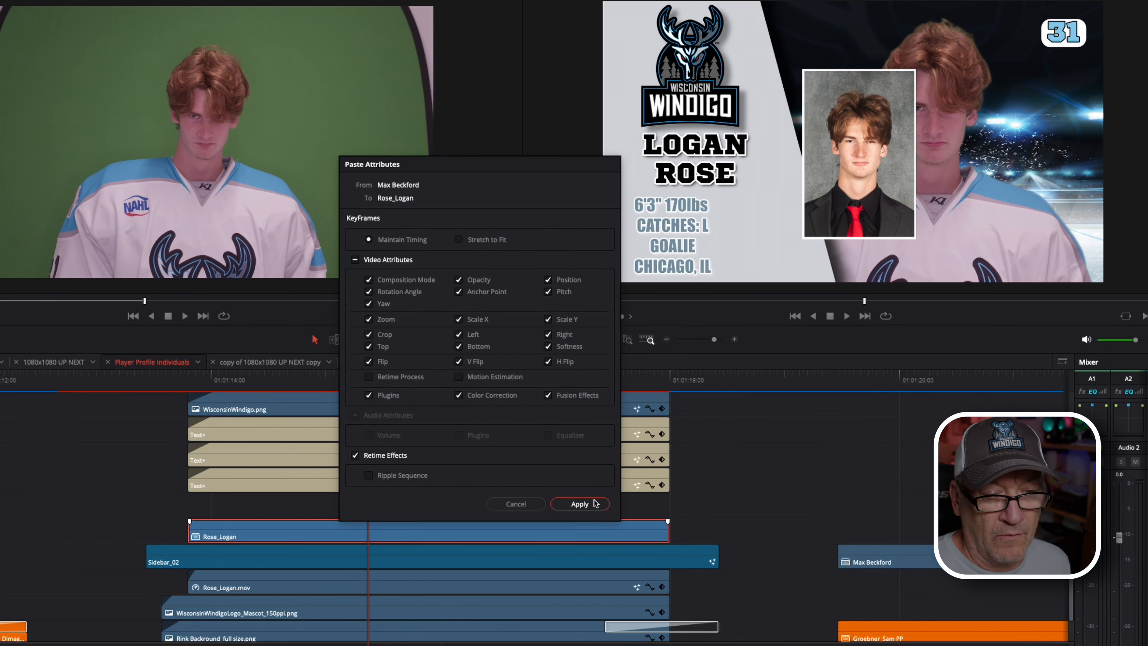
{"action": "left_click", "coordinate": [579, 503]}
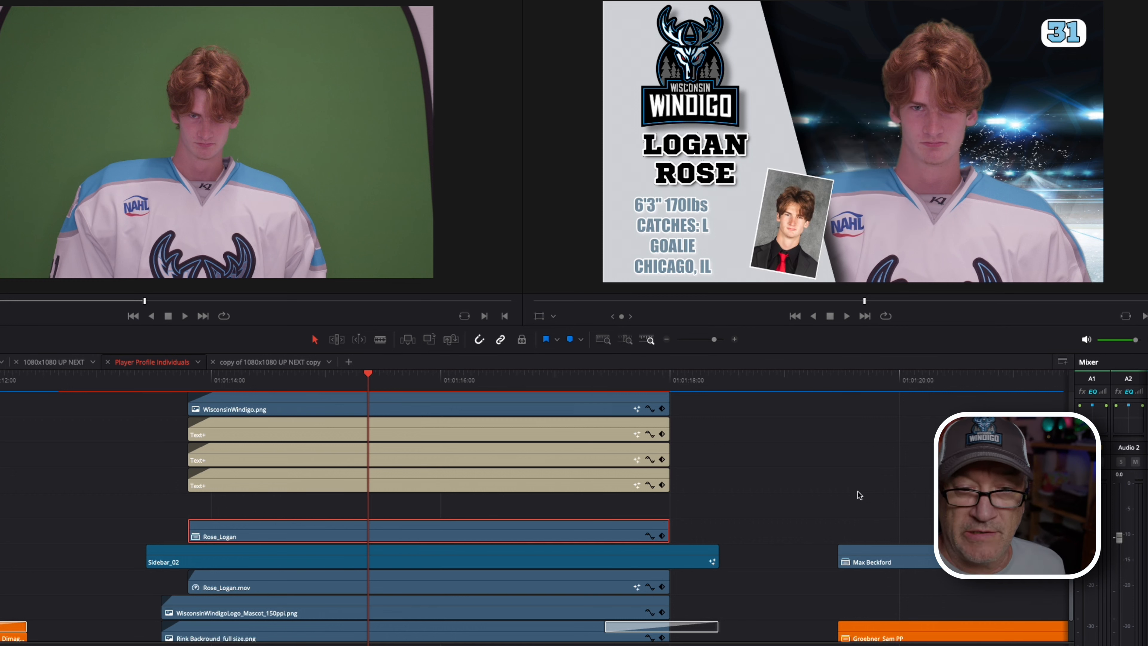
{"action": "left_click", "coordinate": [876, 377]}
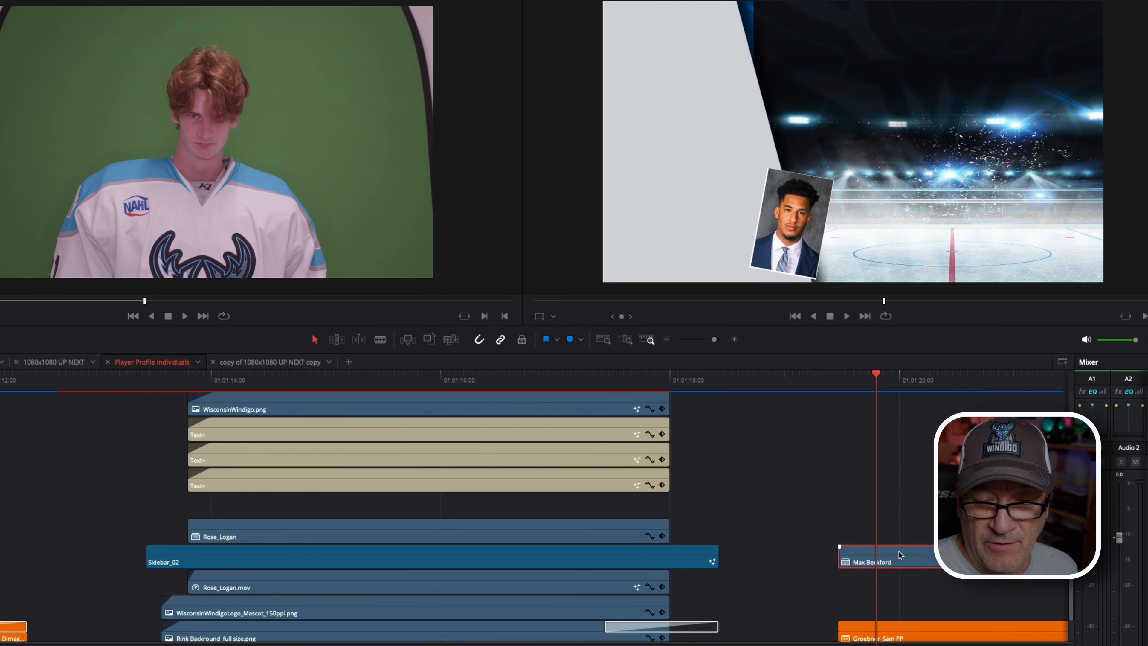
Step: Delete the borrowed player photo clip and show the Compound Clips > Player Profile > 23_24 bin
{"action": "key", "text": "Delete"}
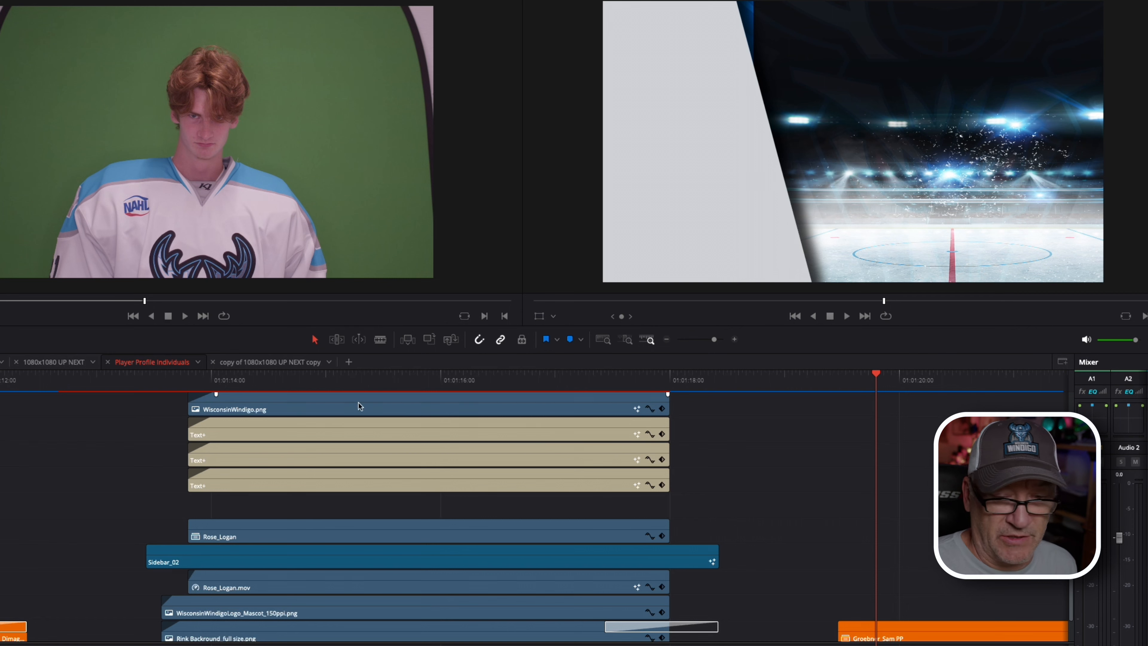
{"action": "scroll", "coordinate": [324, 405], "scroll_direction": "down", "scroll_amount": 3}
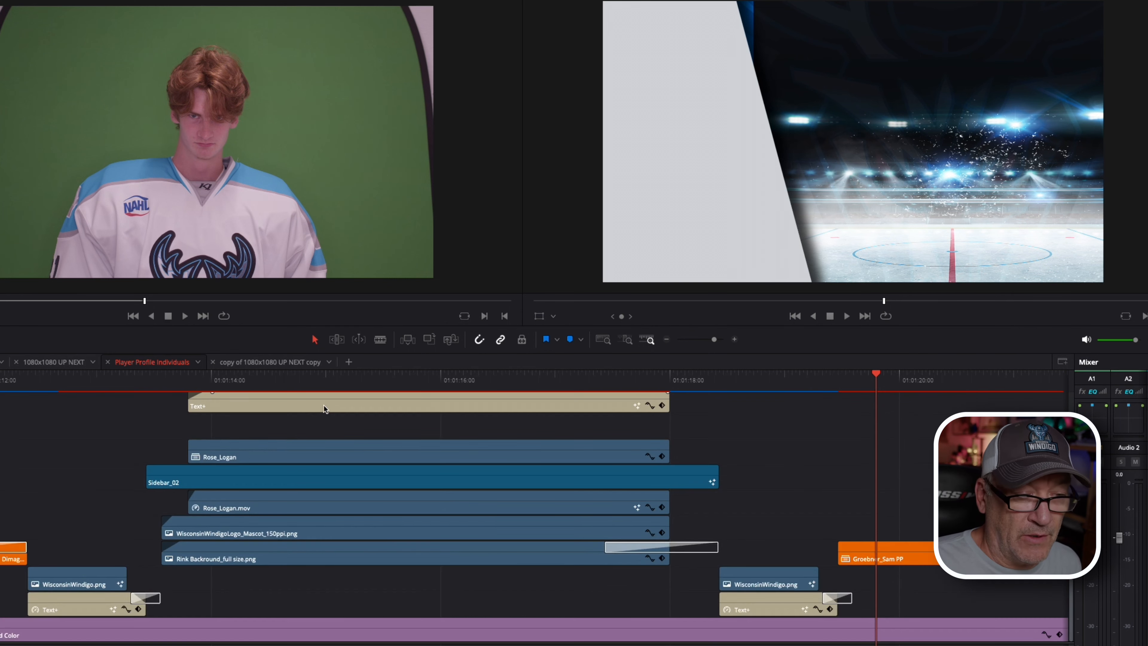
{"action": "scroll", "coordinate": [324, 404], "scroll_direction": "up", "scroll_amount": 3}
{"action": "scroll", "coordinate": [323, 406], "scroll_direction": "left", "scroll_amount": 1}
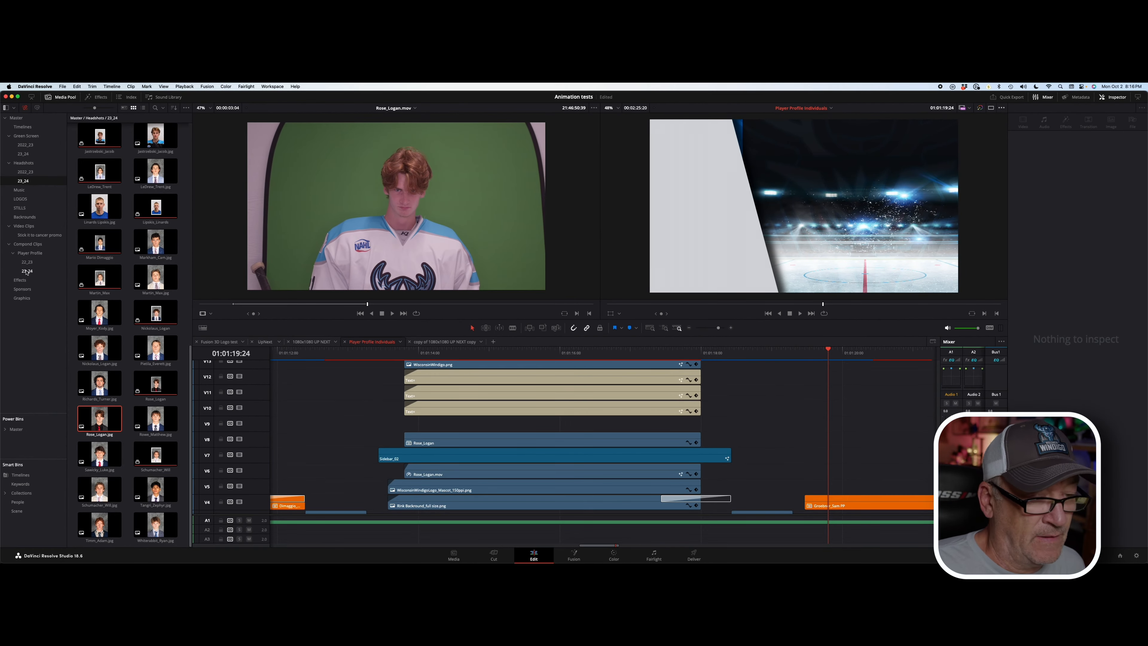
{"action": "left_click", "coordinate": [26, 271]}
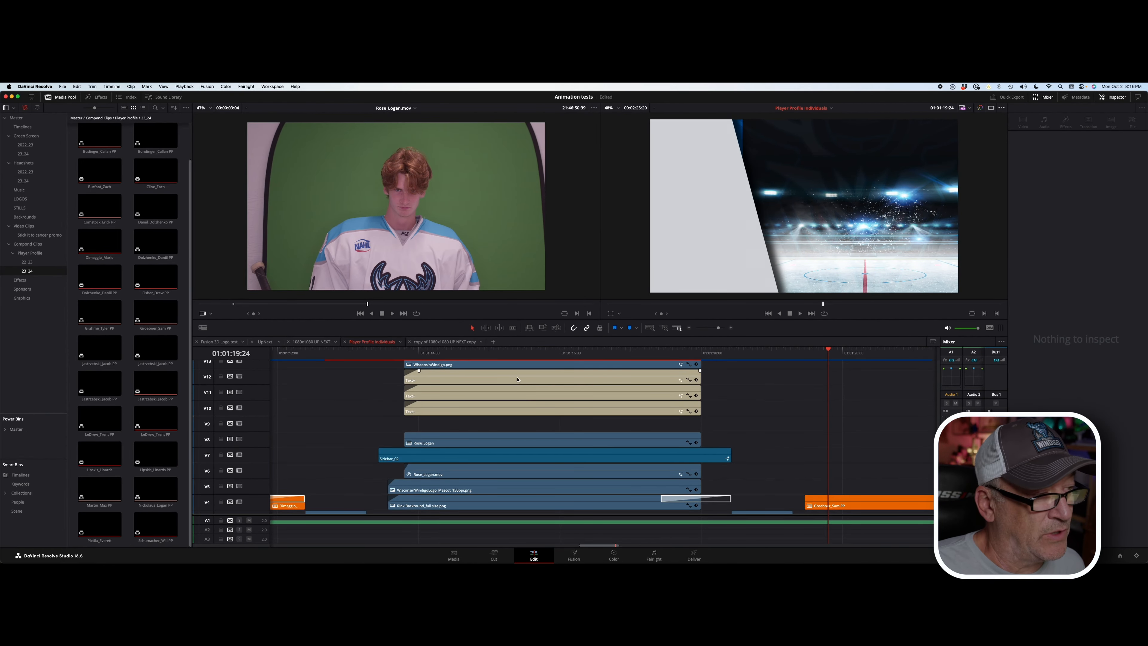
{"action": "scroll", "coordinate": [510, 379], "scroll_direction": "up", "scroll_amount": 4}
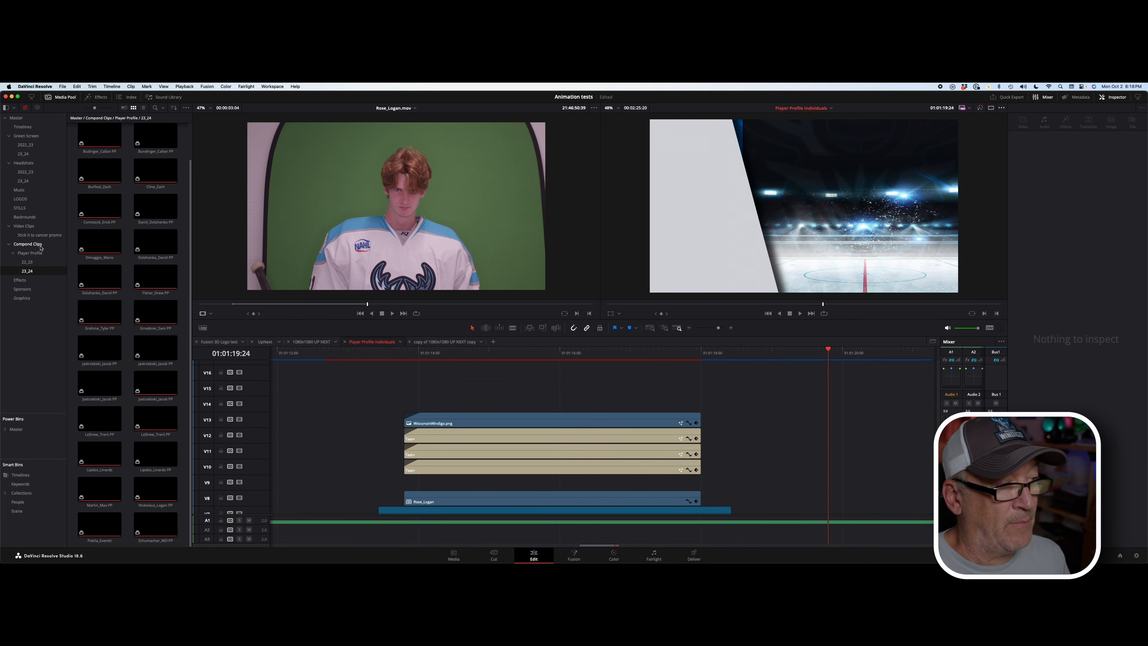
{"action": "scroll", "coordinate": [579, 393], "scroll_direction": "down", "scroll_amount": 4}
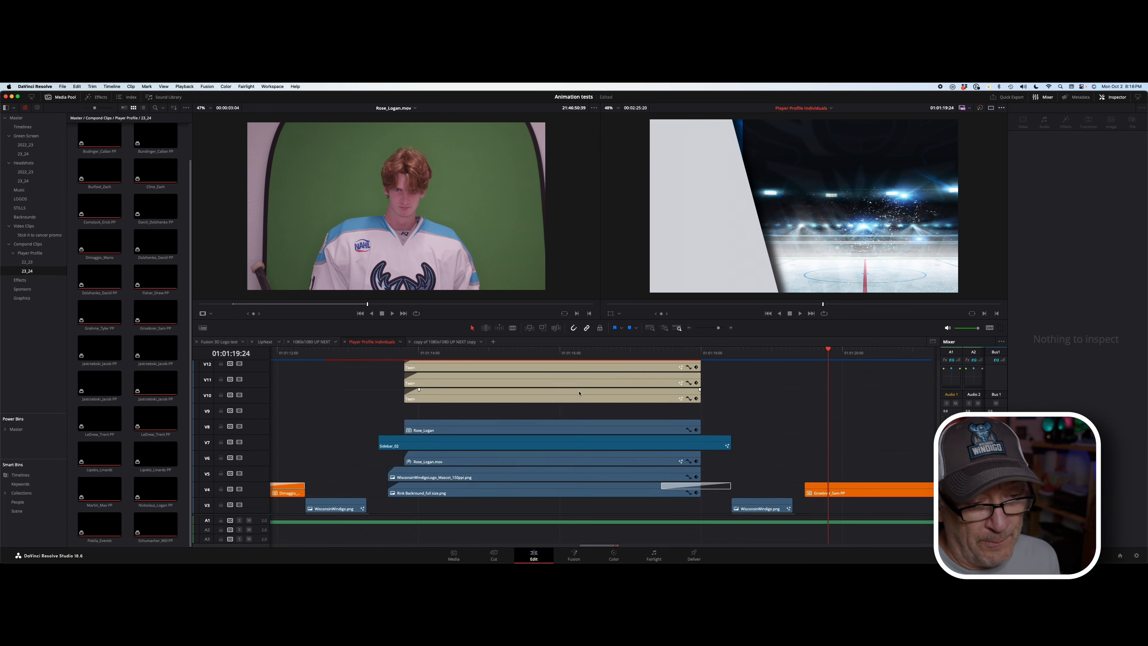
{"action": "left_click", "coordinate": [558, 369]}
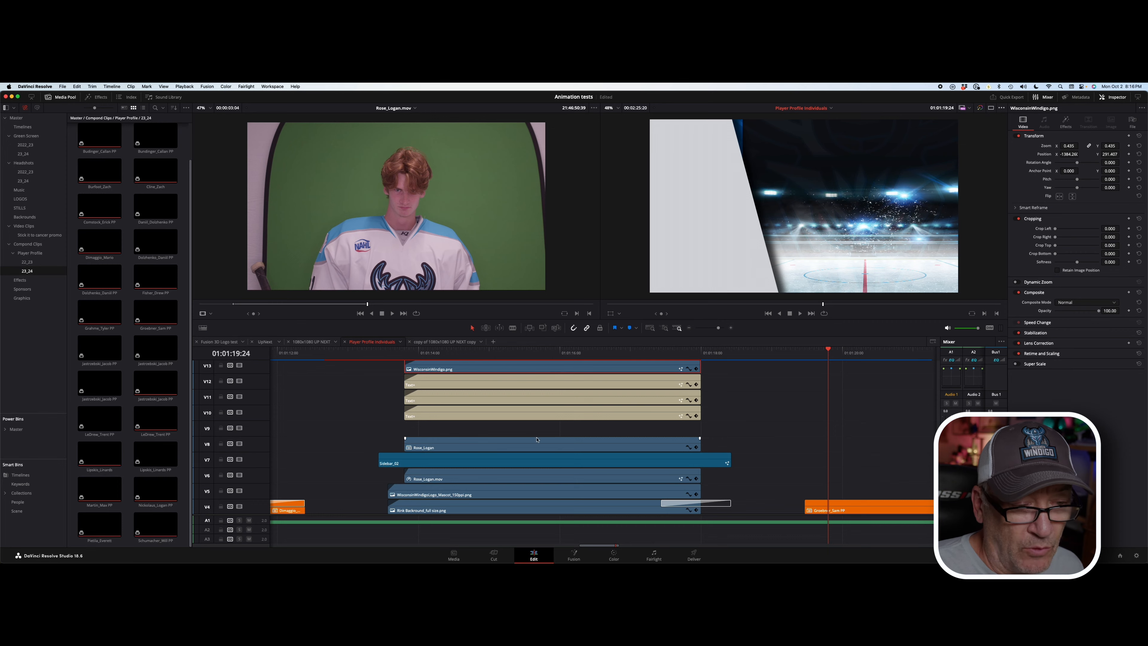
{"action": "scroll", "coordinate": [537, 440], "scroll_direction": "down", "scroll_amount": 3}
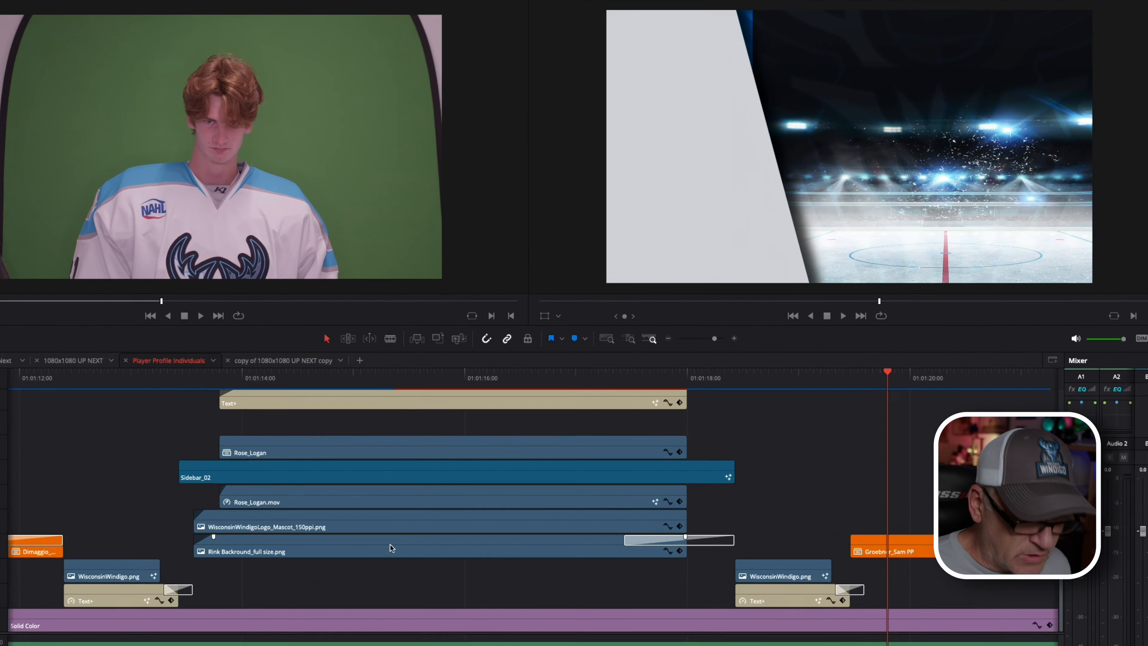
{"action": "left_click", "coordinate": [381, 552]}
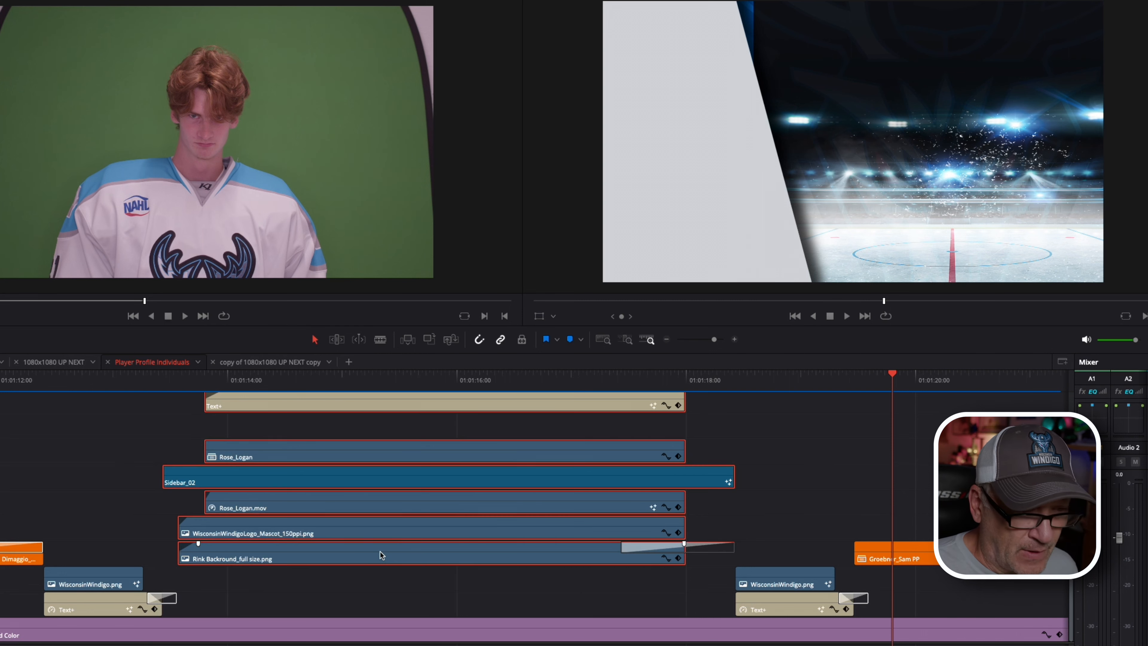
{"action": "scroll", "coordinate": [380, 552], "scroll_direction": "up", "scroll_amount": 8}
{"action": "scroll", "coordinate": [382, 555], "scroll_direction": "down", "scroll_amount": 8}
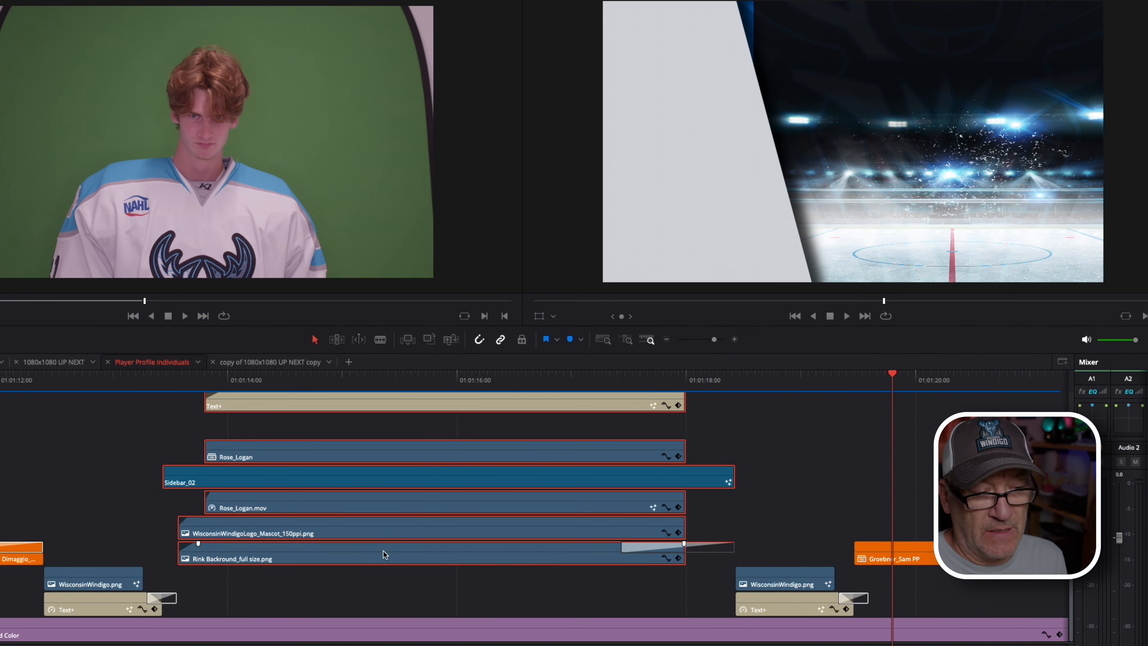
{"action": "right_click", "coordinate": [400, 553]}
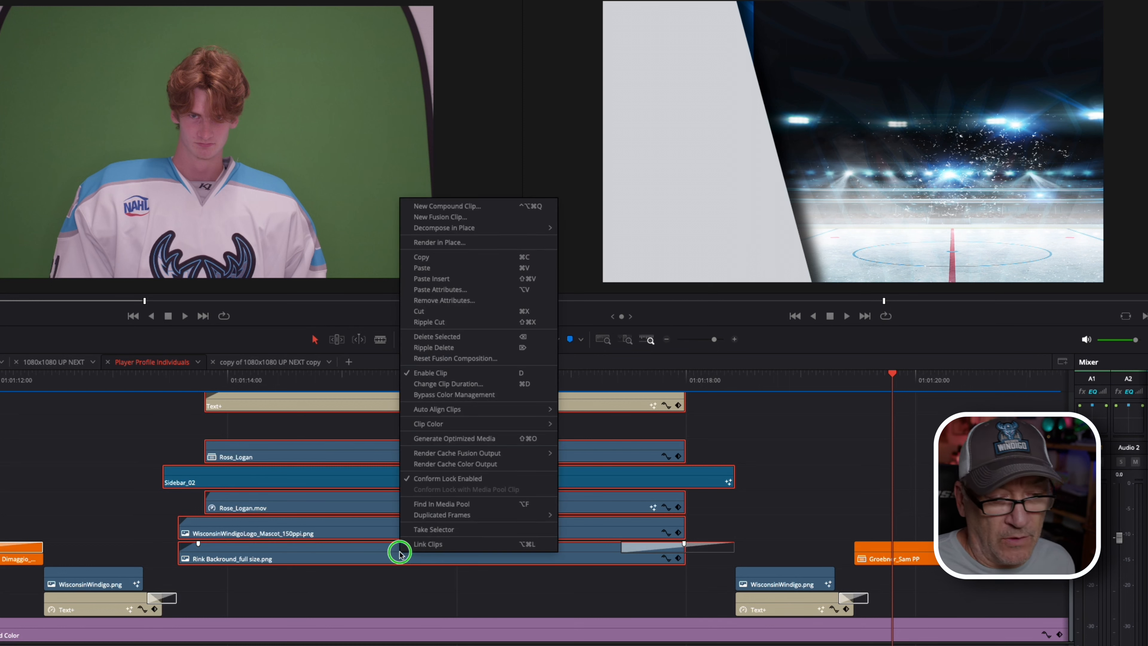
{"action": "left_click", "coordinate": [484, 207]}
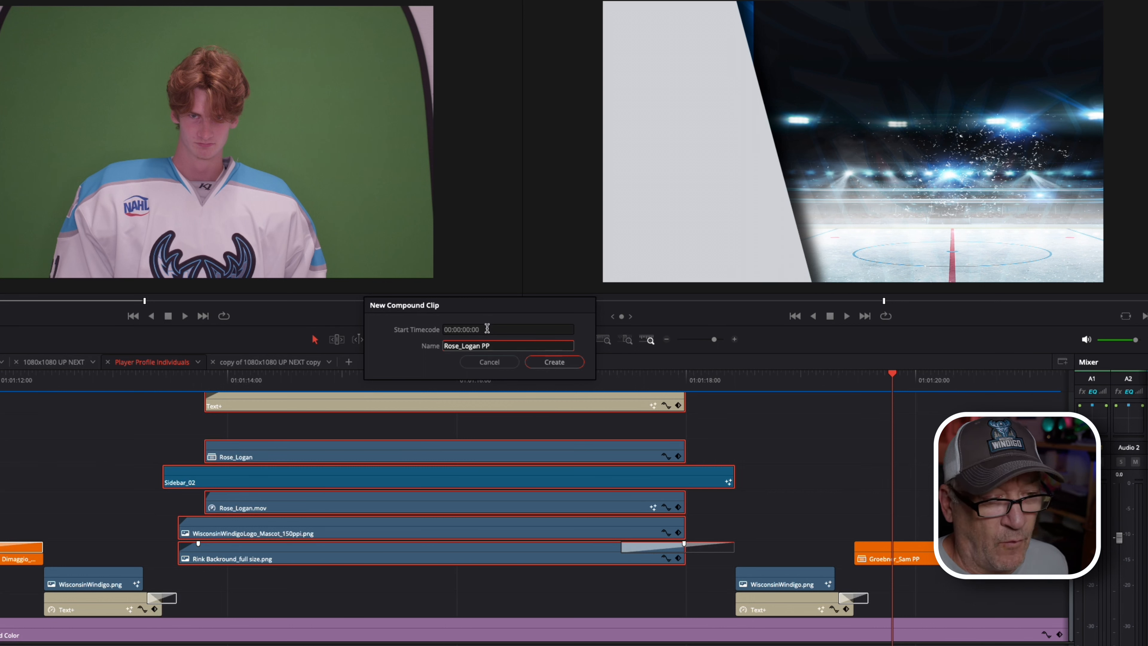
{"action": "left_click", "coordinate": [562, 364]}
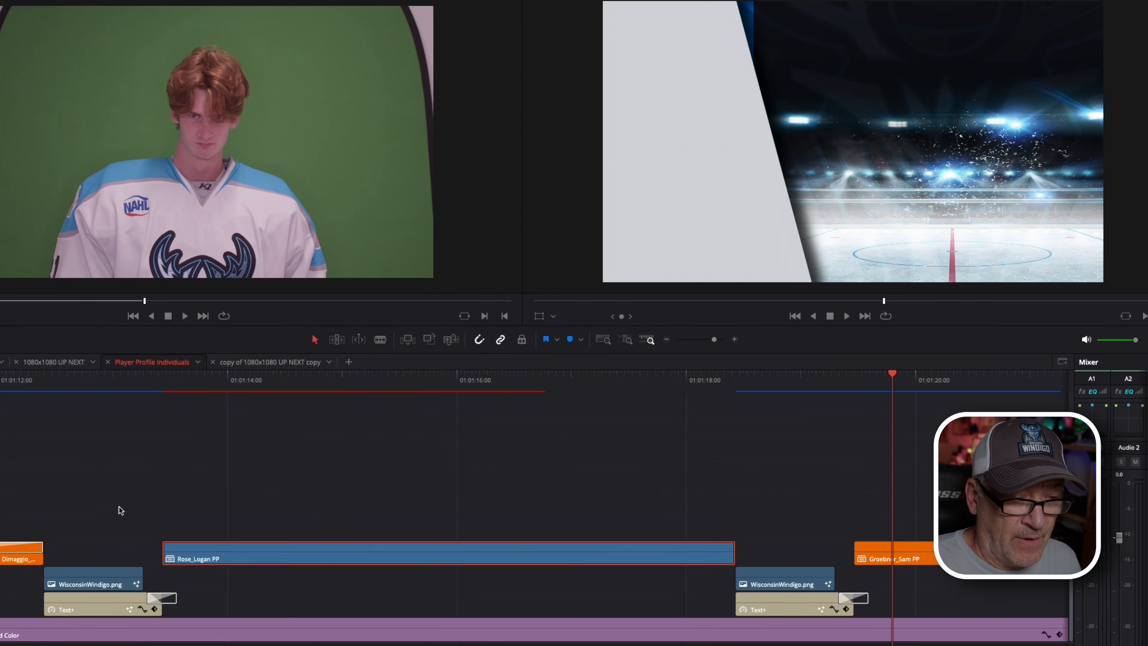
{"action": "scroll", "coordinate": [119, 506], "scroll_direction": "left", "scroll_amount": 3}
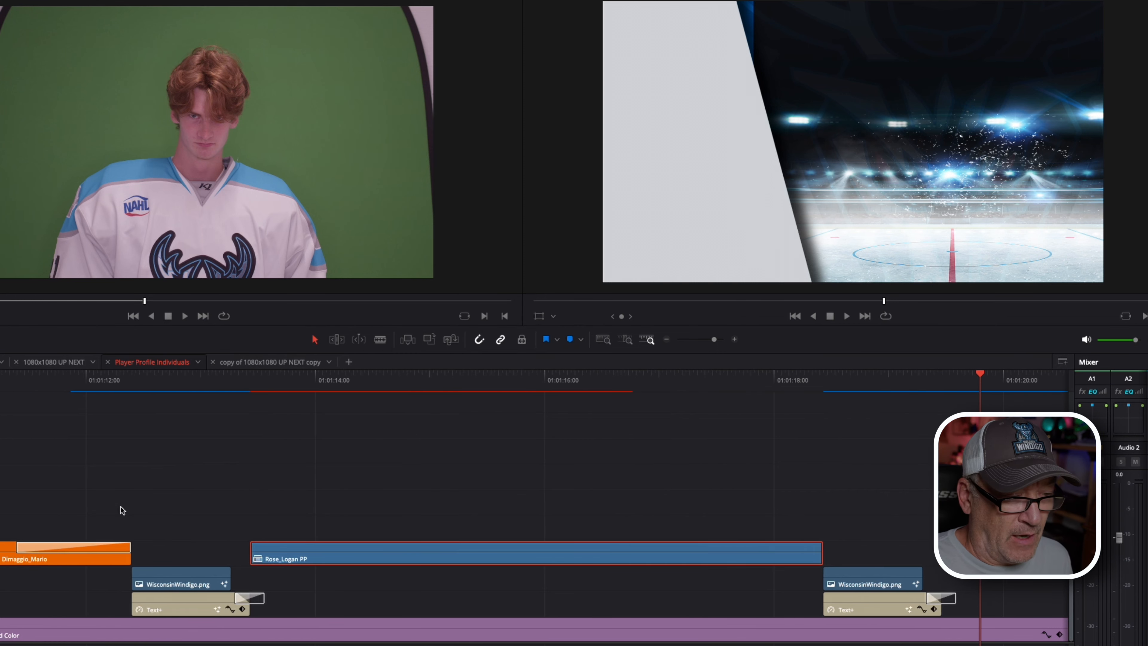
{"action": "left_click", "coordinate": [99, 546]}
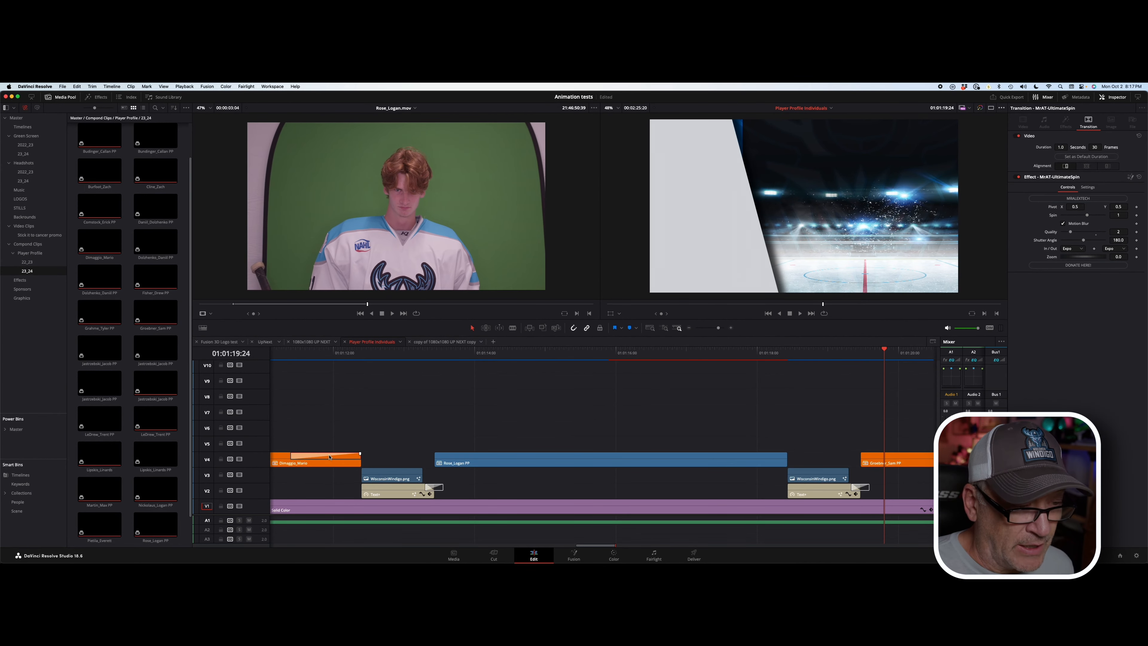
{"action": "left_click_drag", "start_coordinate": [329, 456], "coordinate": [777, 458]}
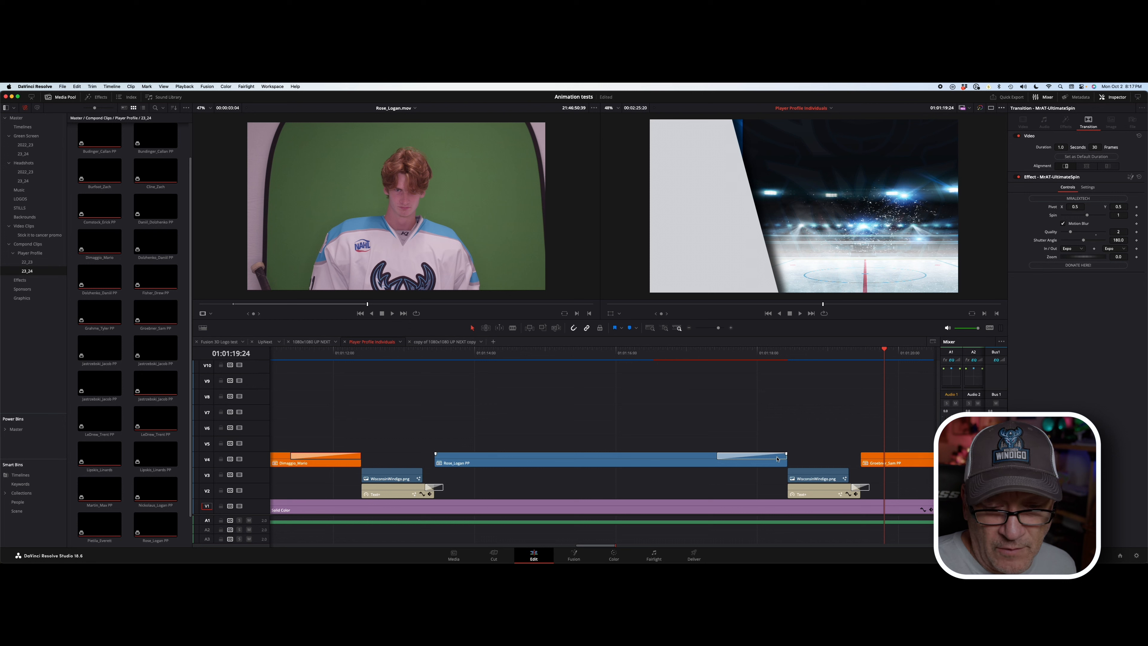
{"action": "left_click", "coordinate": [621, 458]}
{"action": "right_click", "coordinate": [620, 458]}
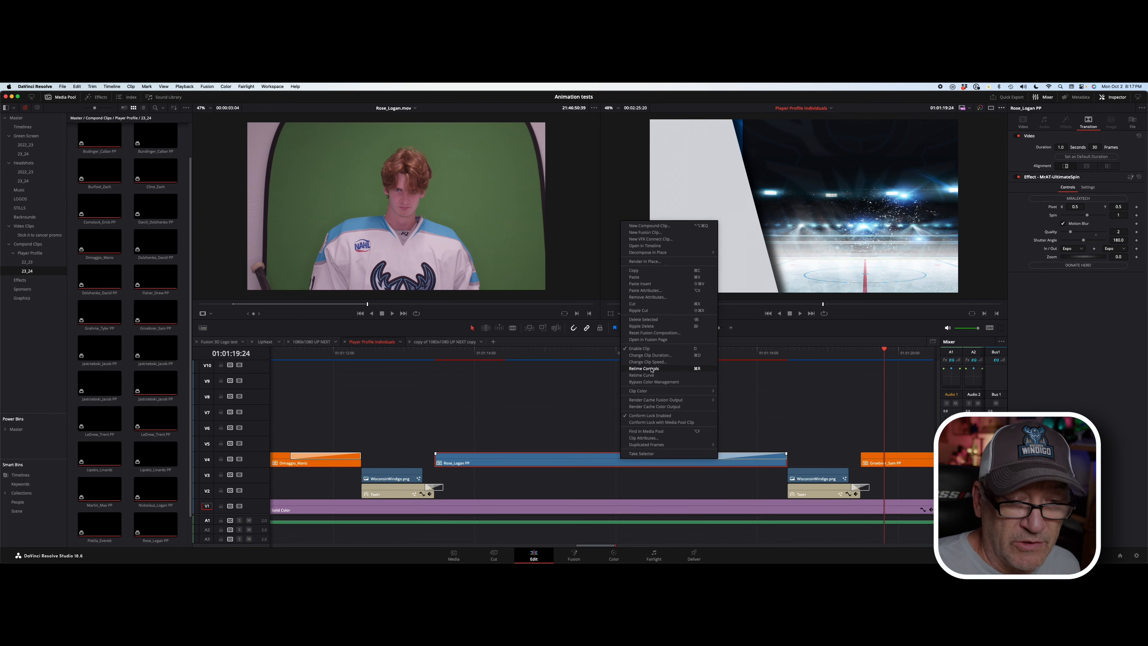
{"action": "mouse_move", "coordinate": [651, 391]}
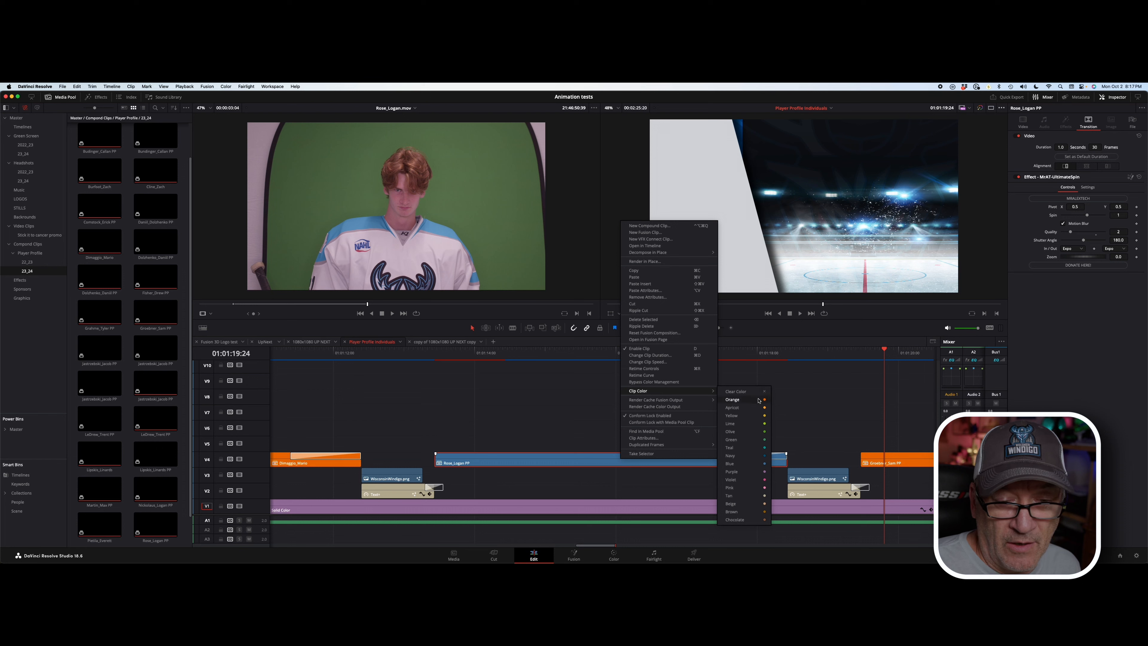
{"action": "left_click", "coordinate": [733, 400]}
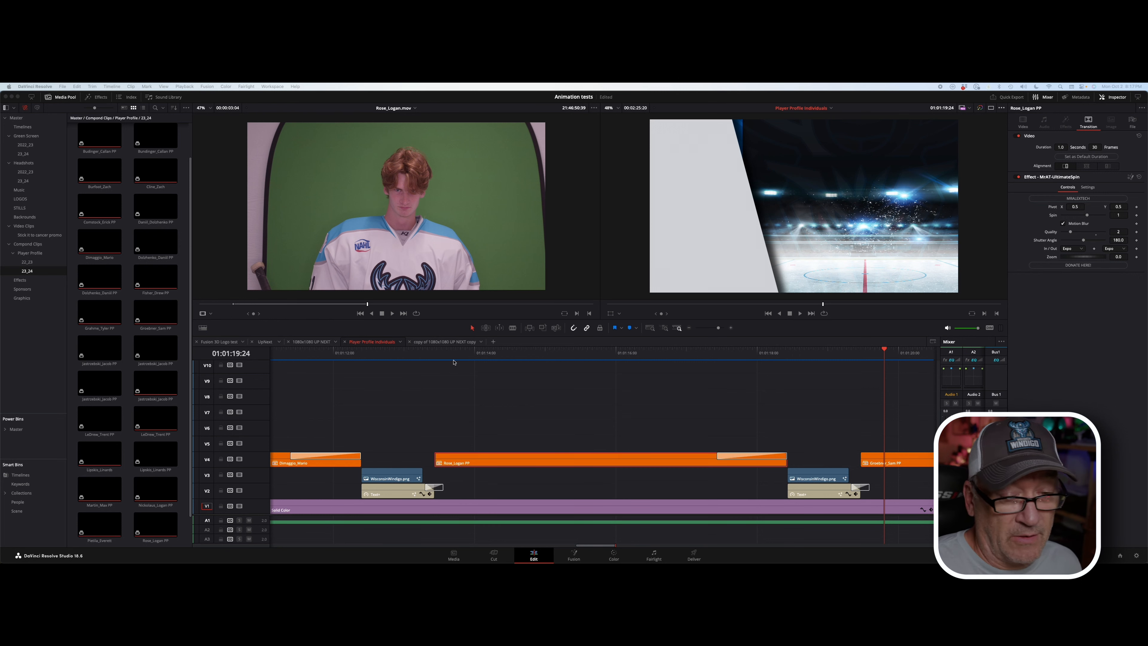
Step: Zoom the timeline out, move the playhead back to the logo, and play the roster sequence
{"action": "scroll", "coordinate": [334, 360], "scroll_direction": "left", "scroll_amount": 10}
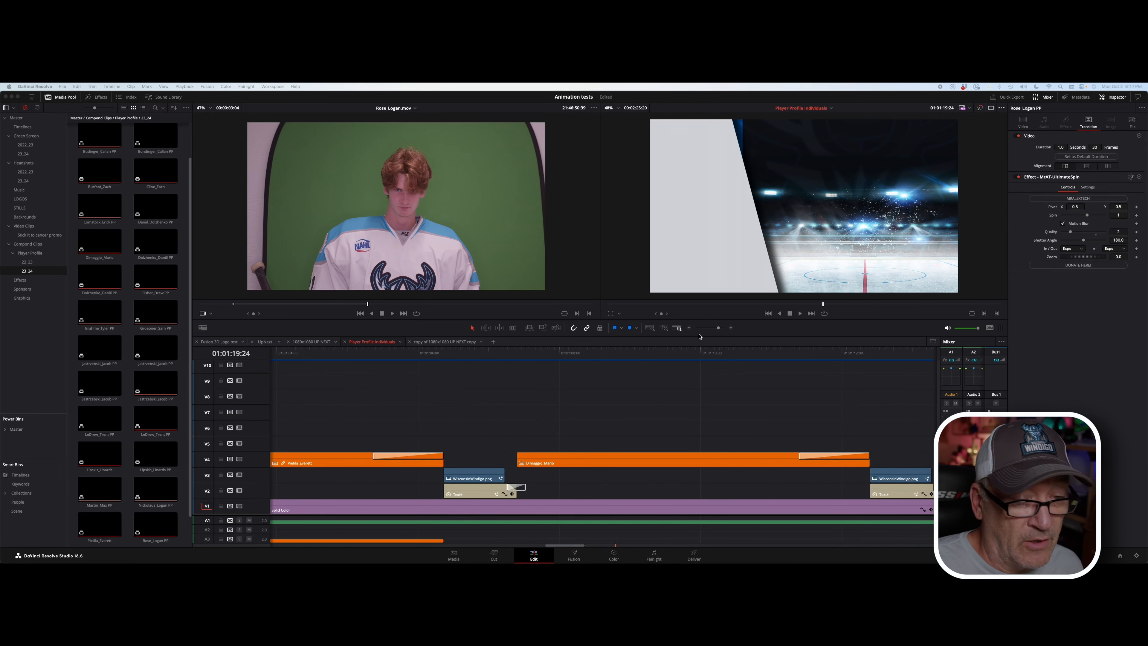
{"action": "left_click", "coordinate": [713, 328]}
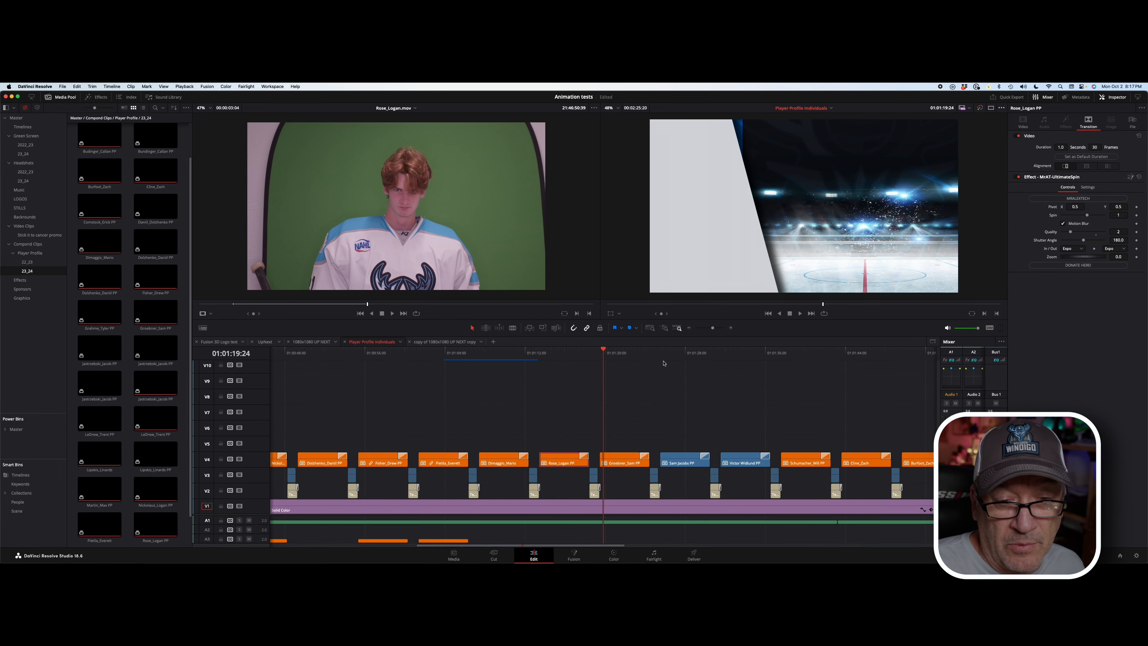
{"action": "left_click", "coordinate": [475, 357]}
{"action": "left_click_drag", "start_coordinate": [475, 357], "coordinate": [469, 353]}
{"action": "key", "text": "space"}
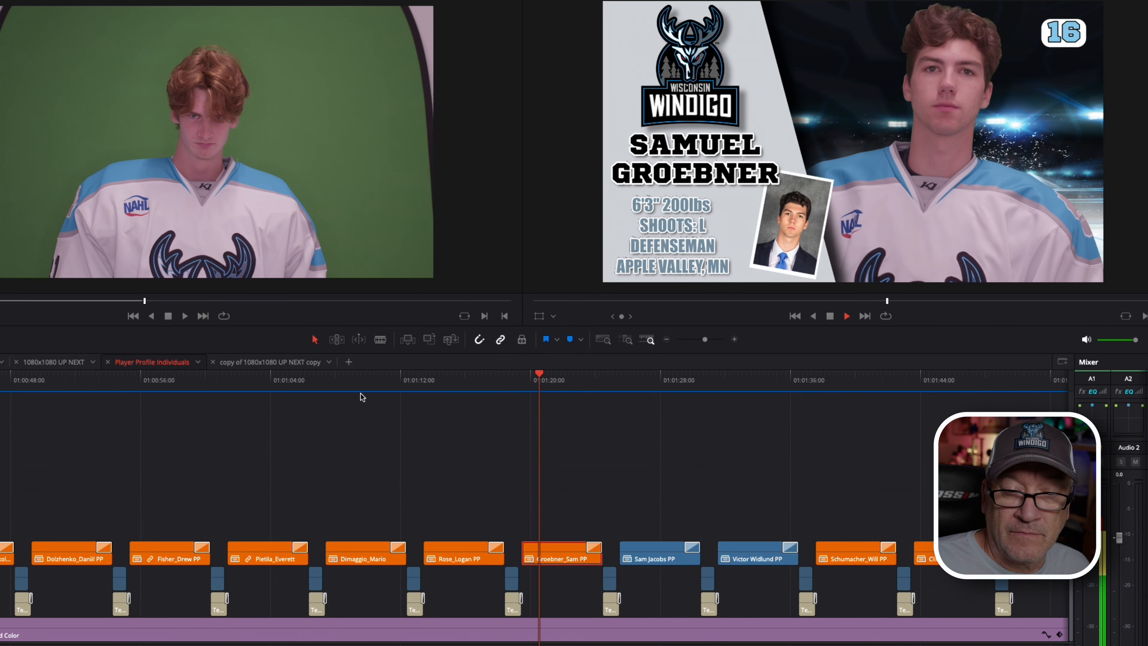
{"action": "key", "text": "space"}
{"action": "left_click", "coordinate": [392, 381]}
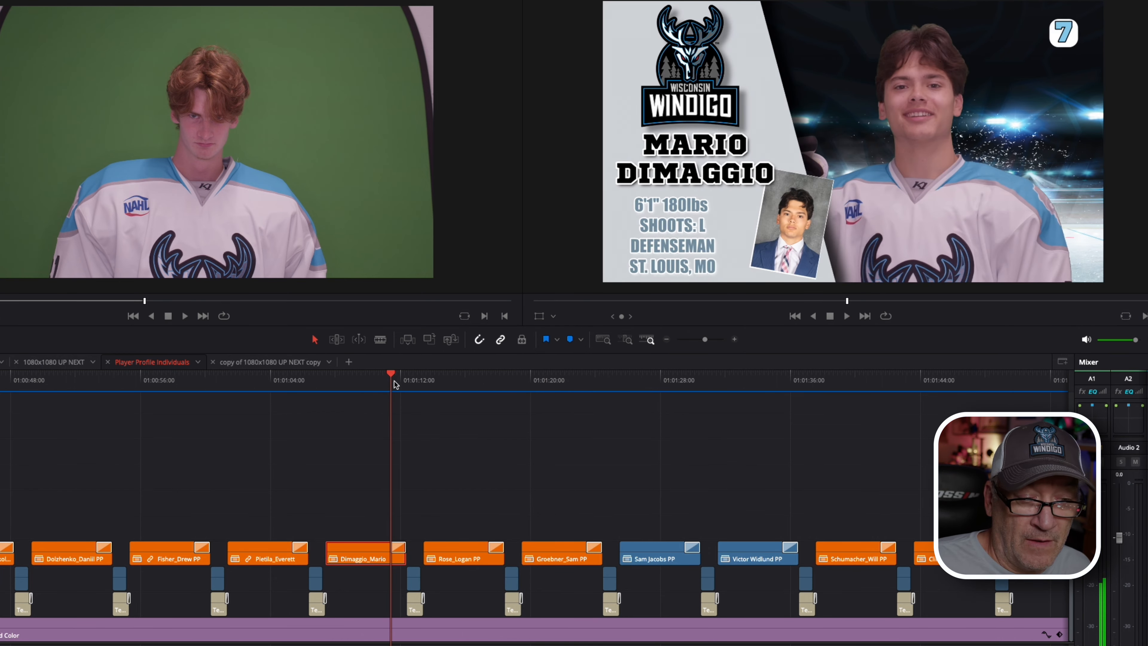
{"action": "key", "text": "space"}
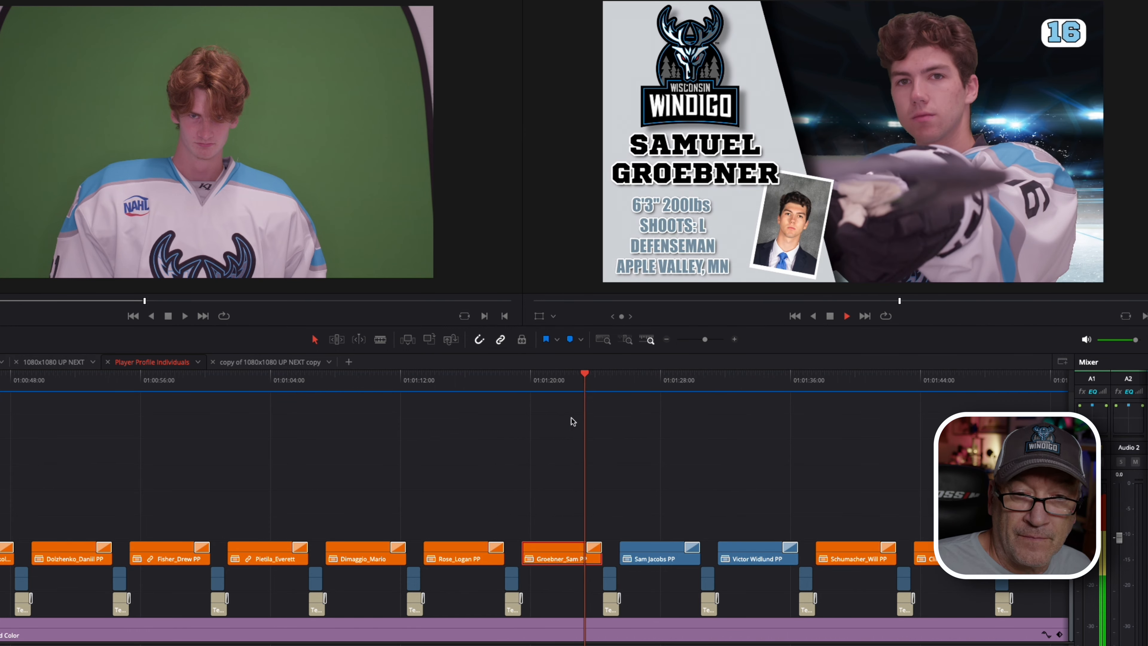
{"action": "left_click", "coordinate": [342, 385]}
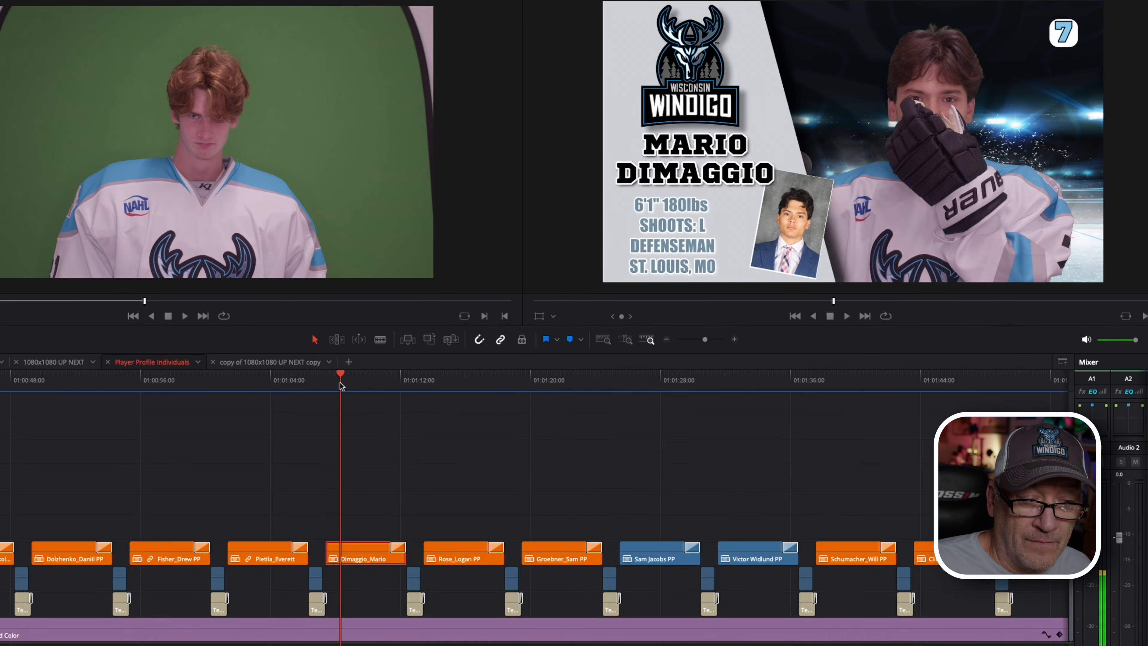
{"action": "key", "text": "space"}
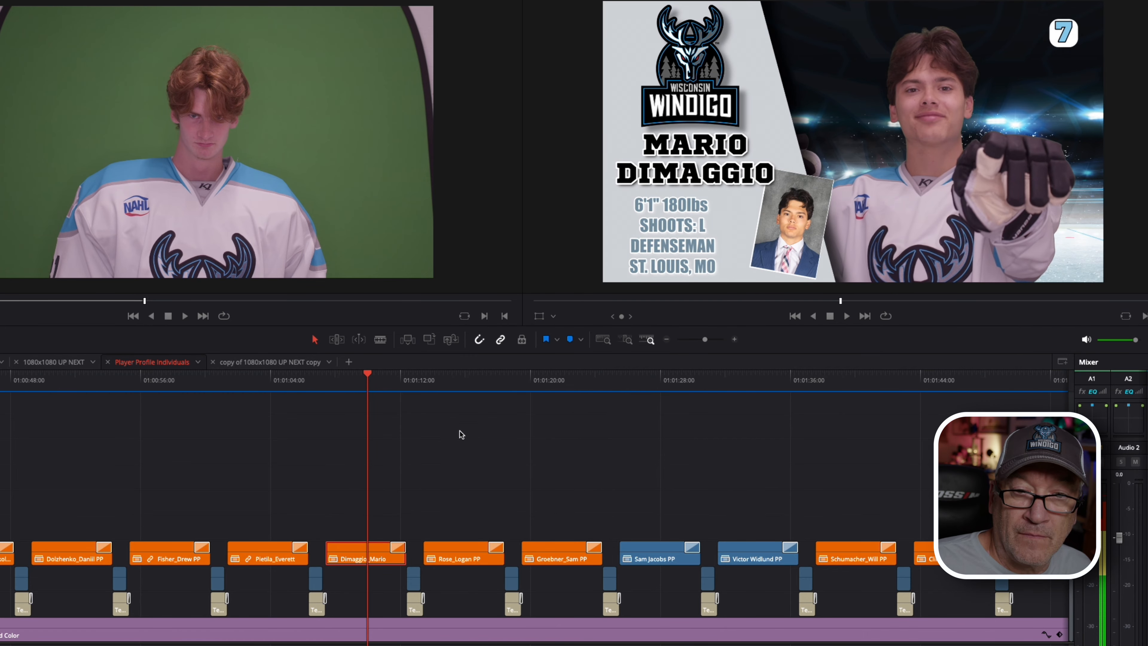
{"action": "scroll", "coordinate": [516, 451], "scroll_direction": "right", "scroll_amount": 5}
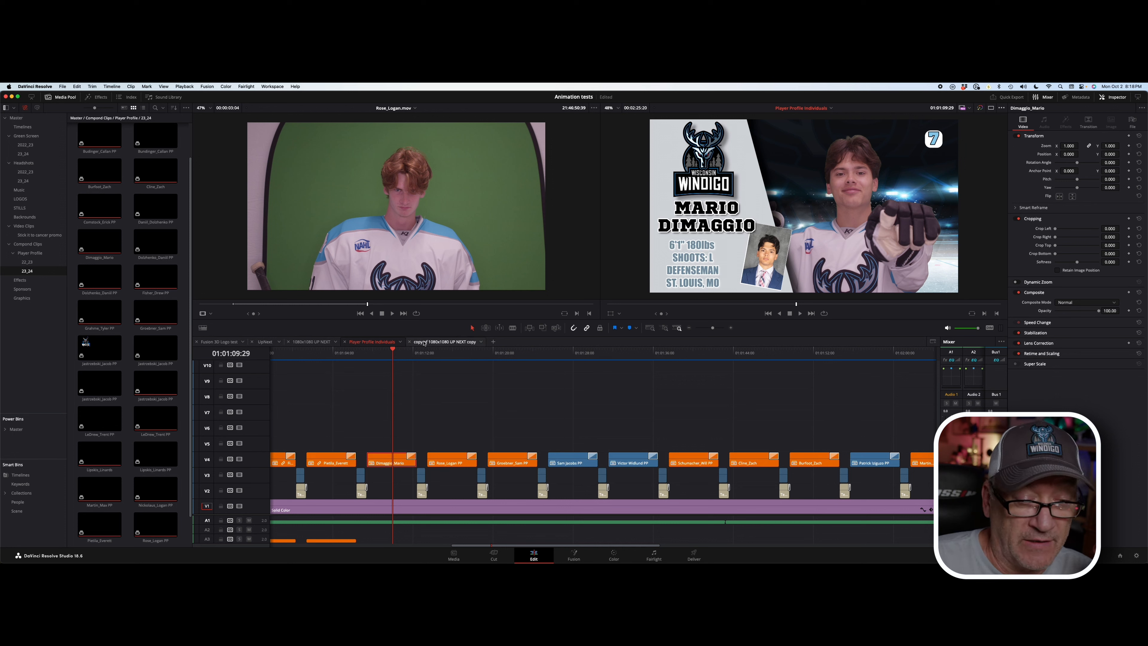
{"action": "mouse_move", "coordinate": [506, 355]}
{"action": "left_mouse_down"}
{"action": "mouse_move", "coordinate": [451, 353]}
{"action": "mouse_move", "coordinate": [524, 354]}
{"action": "left_mouse_up"}
{"action": "scroll", "coordinate": [489, 383], "scroll_direction": "left", "scroll_amount": 4}
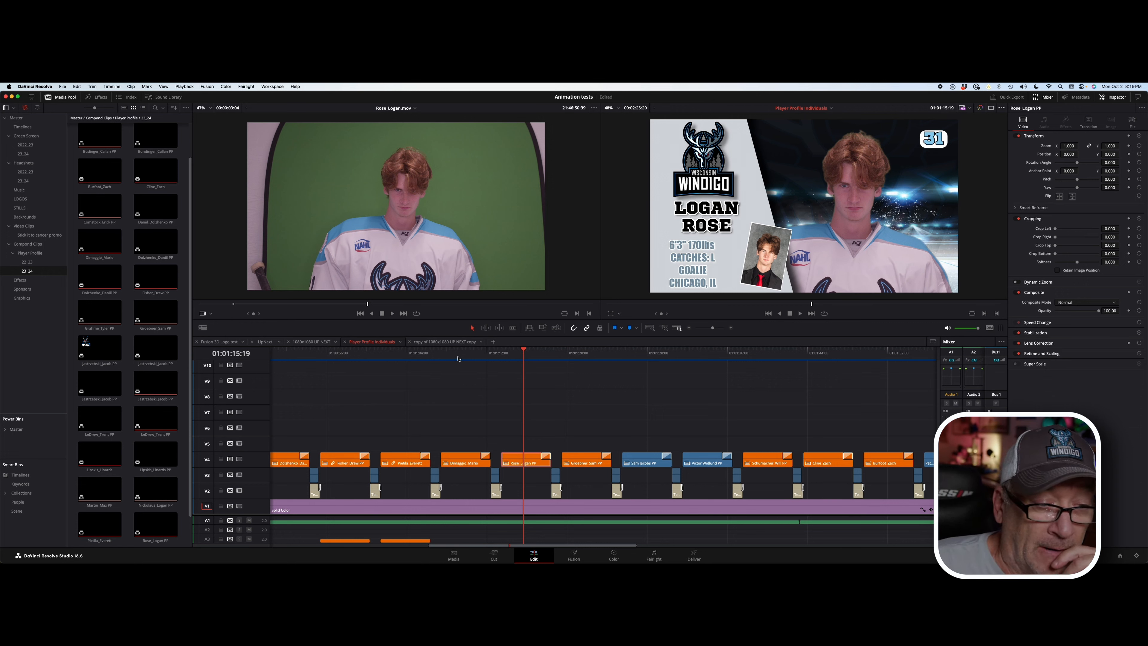
{"action": "mouse_move", "coordinate": [458, 353]}
{"action": "left_mouse_down"}
{"action": "mouse_move", "coordinate": [399, 349]}
{"action": "mouse_move", "coordinate": [489, 352]}
{"action": "mouse_move", "coordinate": [346, 357]}
{"action": "left_mouse_up"}
{"action": "key", "text": "space"}
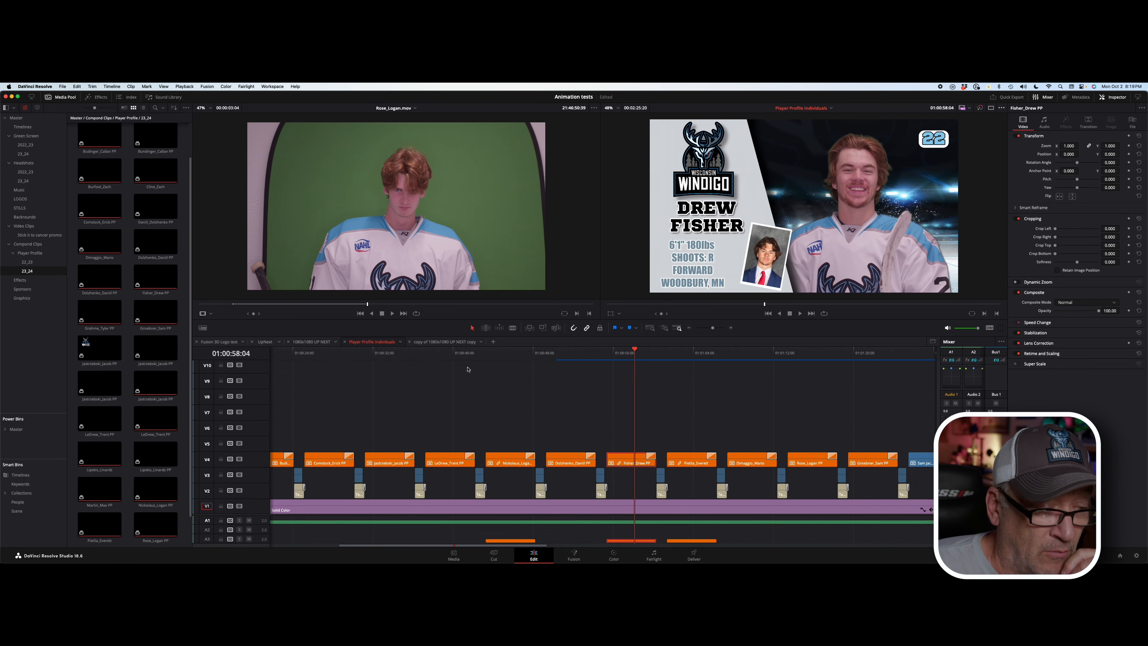
{"action": "left_click_drag", "start_coordinate": [468, 353], "coordinate": [317, 354]}
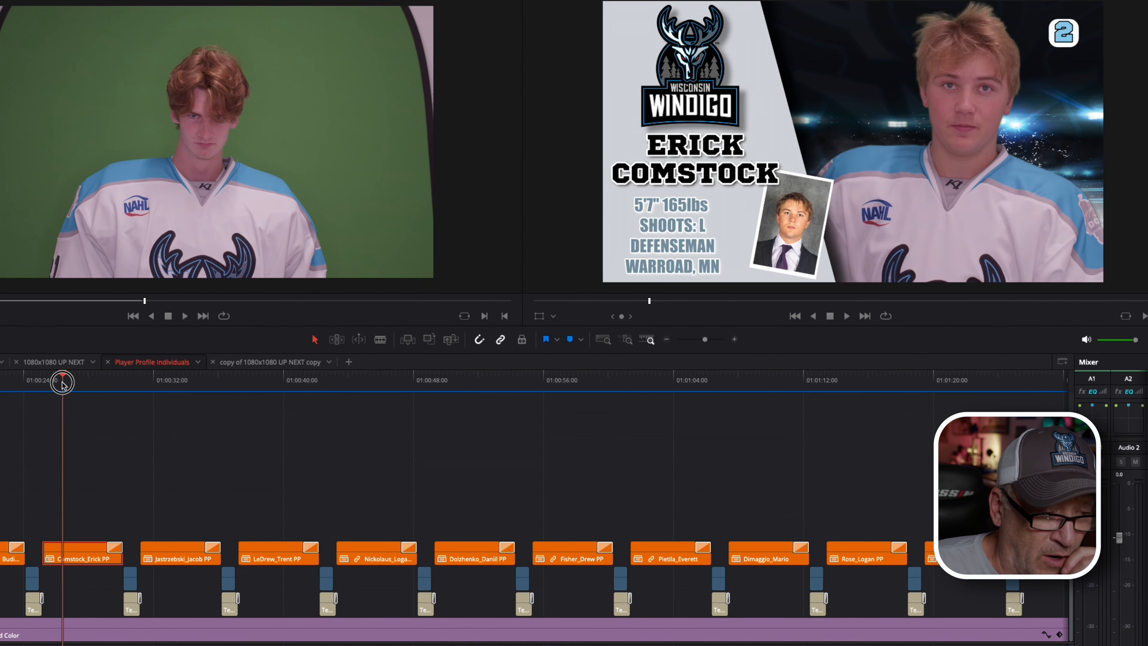
{"action": "left_click_drag", "start_coordinate": [62, 382], "coordinate": [93, 382]}
{"action": "scroll", "coordinate": [198, 408], "scroll_direction": "left", "scroll_amount": 5}
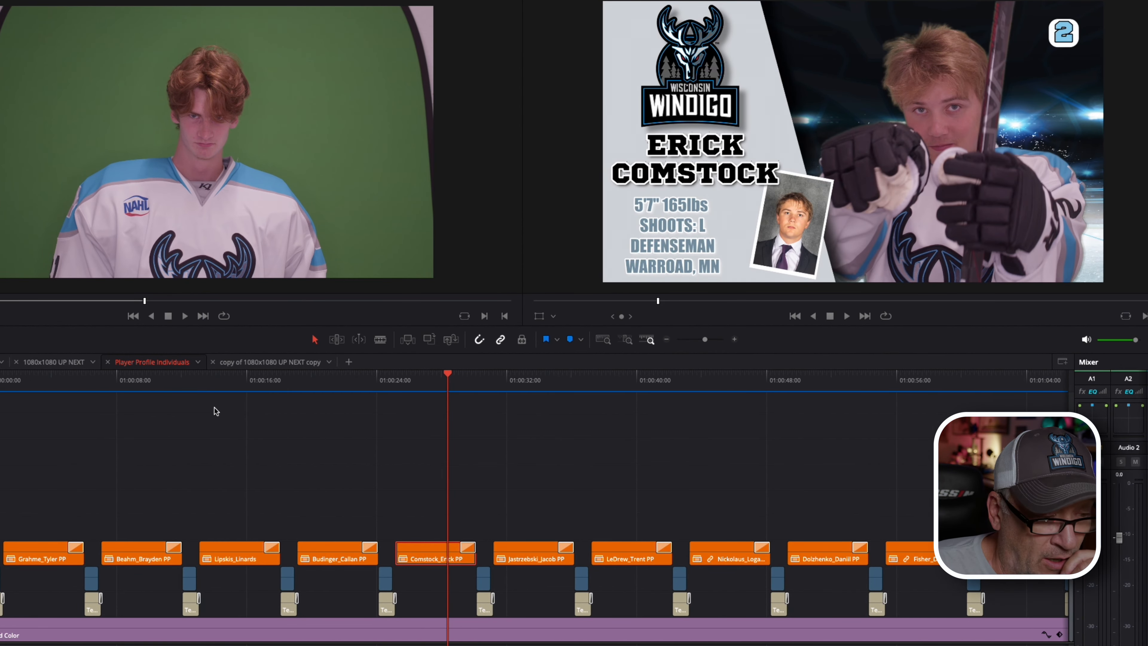
{"action": "scroll", "coordinate": [214, 410], "scroll_direction": "right", "scroll_amount": 1}
{"action": "scroll", "coordinate": [222, 411], "scroll_direction": "left", "scroll_amount": 1}
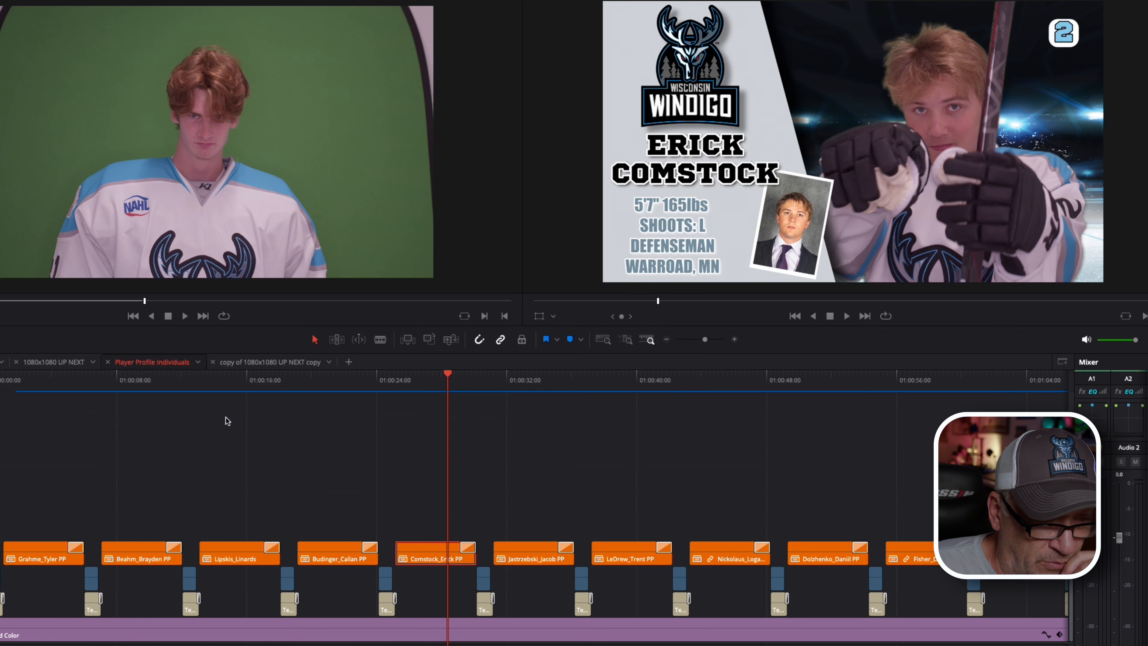
{"action": "scroll", "coordinate": [227, 420], "scroll_direction": "right", "scroll_amount": 1}
{"action": "scroll", "coordinate": [227, 421], "scroll_direction": "left", "scroll_amount": 1}
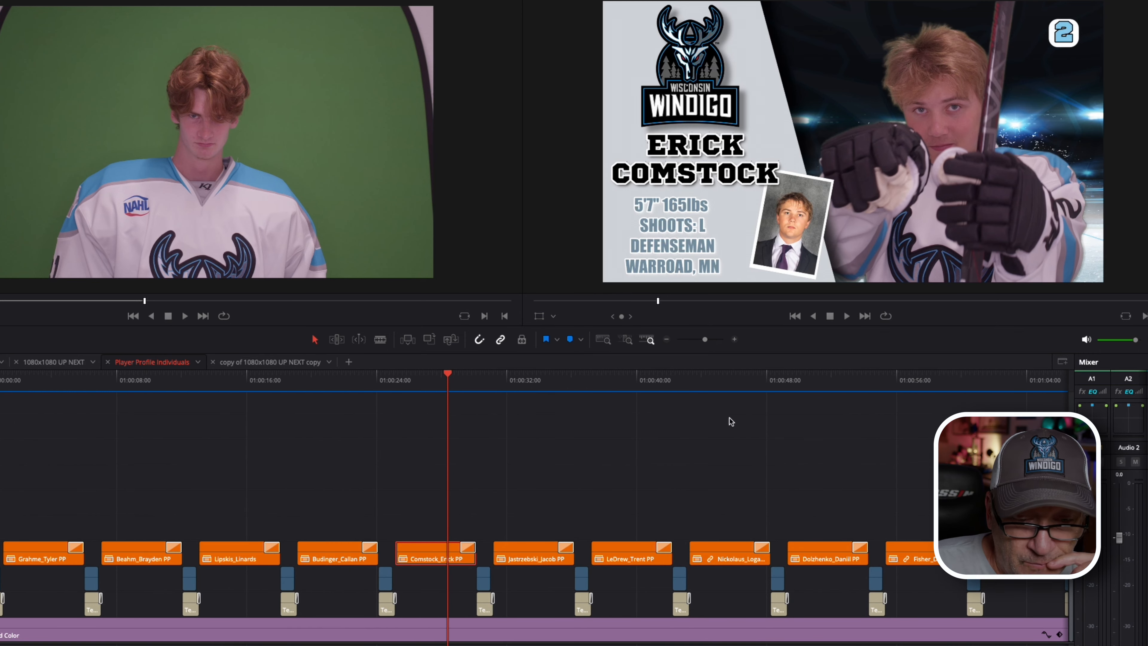
{"action": "left_click_drag", "start_coordinate": [695, 384], "coordinate": [733, 384]}
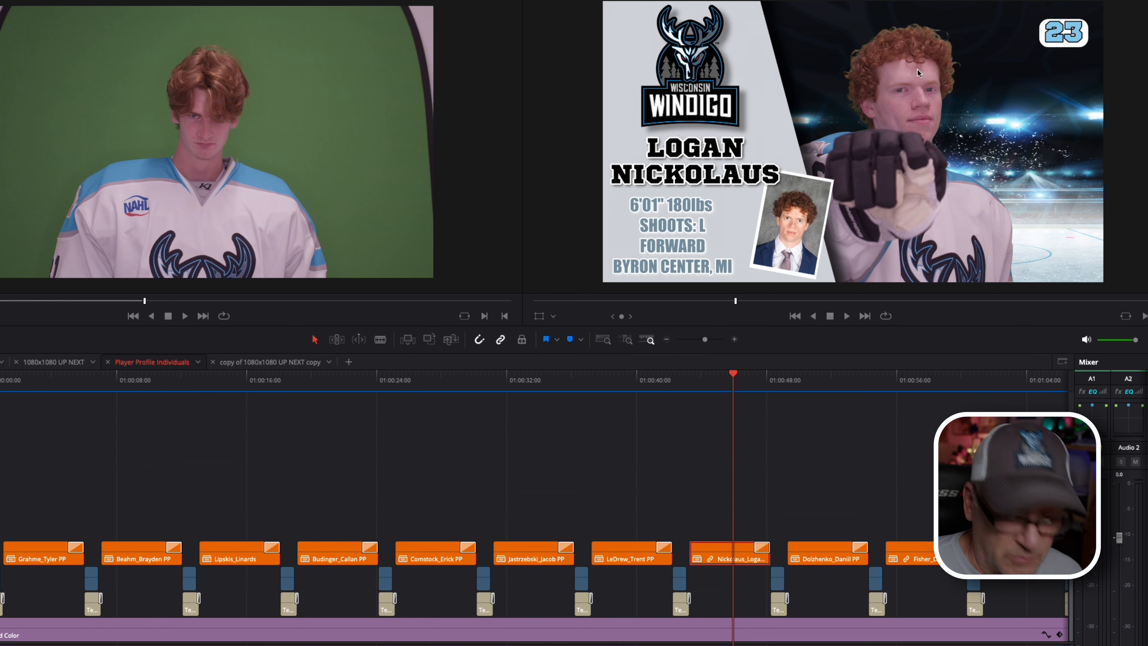
{"action": "scroll", "coordinate": [931, 86], "scroll_direction": "up", "scroll_amount": 3}
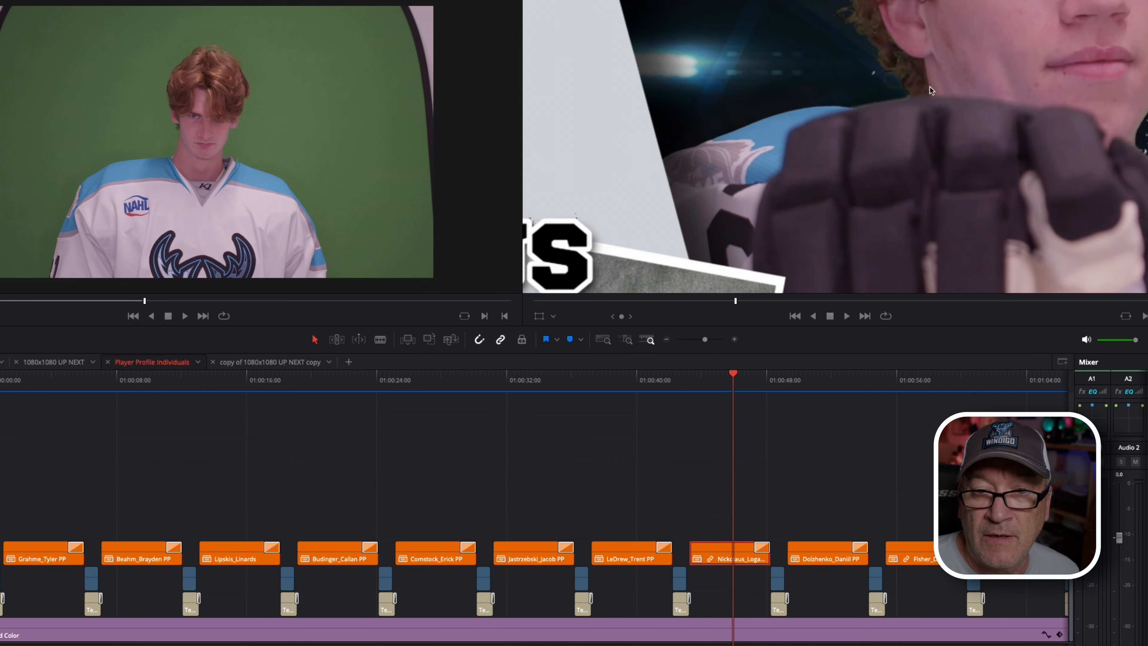
{"action": "scroll", "coordinate": [930, 86], "scroll_direction": "up", "scroll_amount": 5}
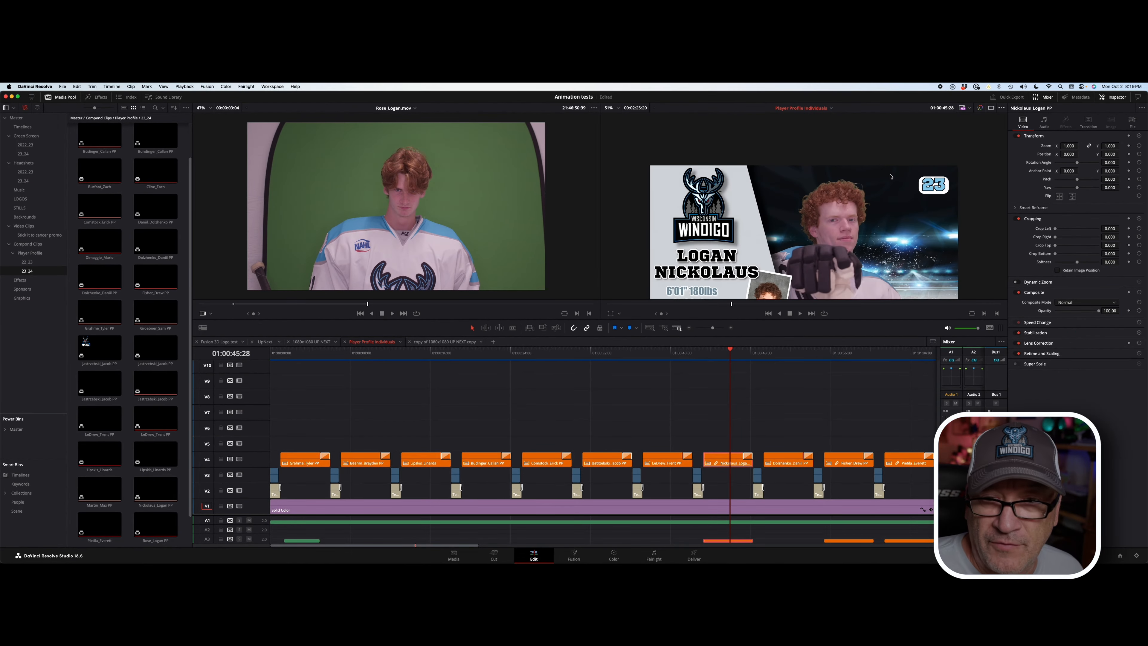
{"action": "scroll", "coordinate": [891, 177], "scroll_direction": "down", "scroll_amount": 3}
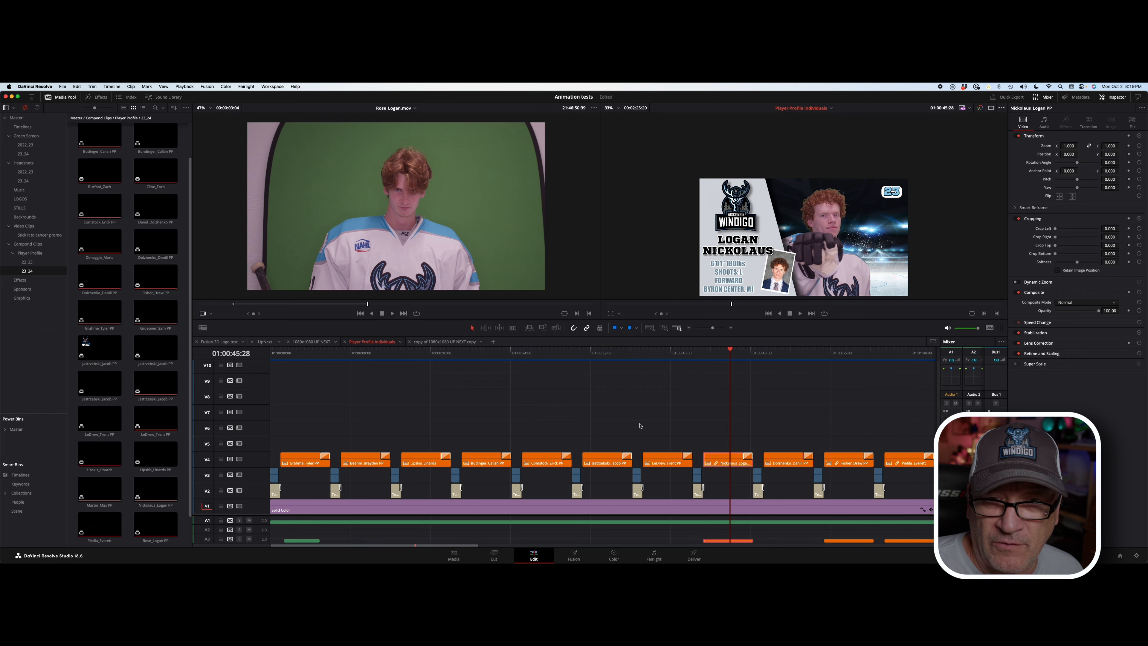
{"action": "left_click_drag", "start_coordinate": [669, 355], "coordinate": [753, 356]}
{"action": "scroll", "coordinate": [771, 373], "scroll_direction": "right", "scroll_amount": 10}
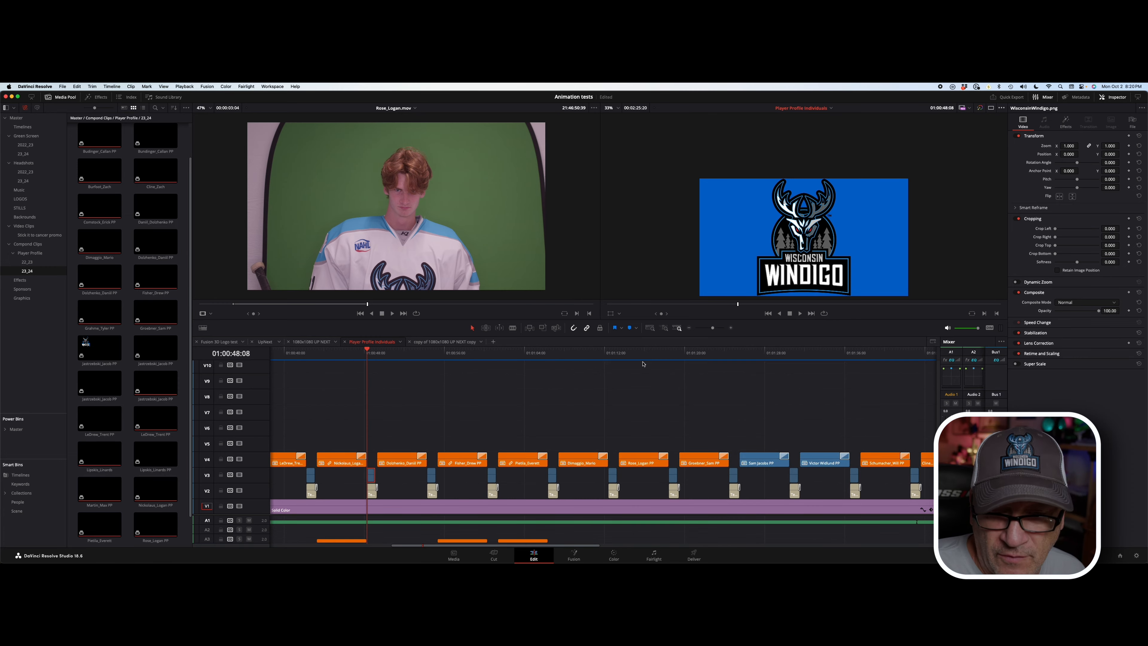
{"action": "left_click", "coordinate": [636, 354]}
{"action": "left_click_drag", "start_coordinate": [636, 354], "coordinate": [644, 354]}
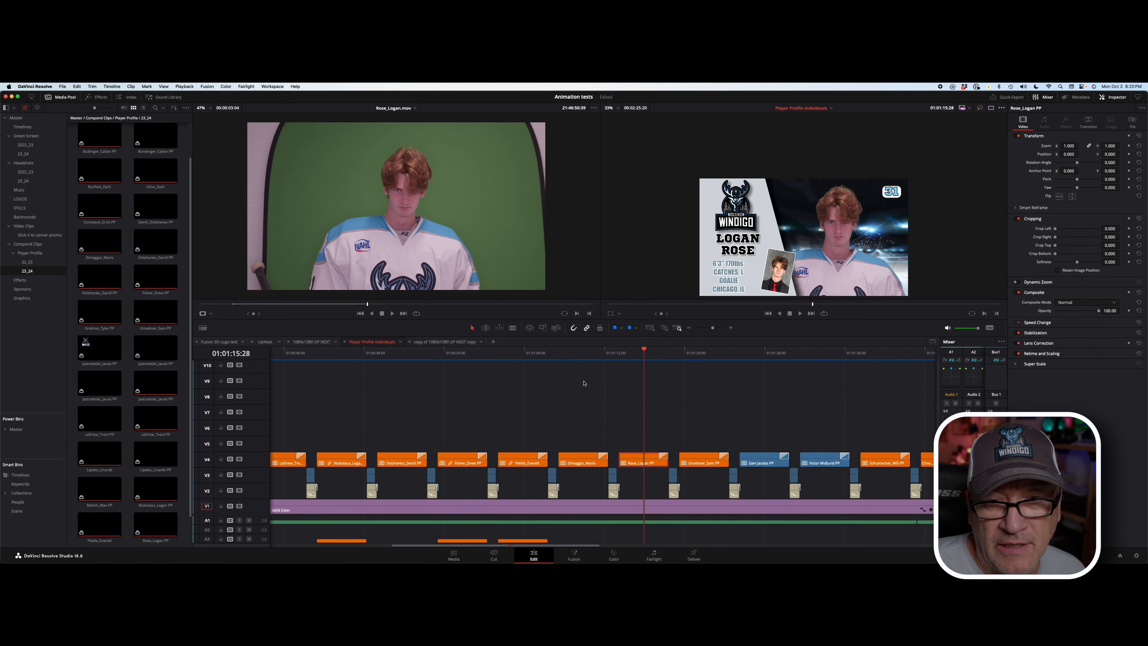
{"action": "scroll", "coordinate": [584, 383], "scroll_direction": "left", "scroll_amount": 1}
{"action": "scroll", "coordinate": [585, 383], "scroll_direction": "left", "scroll_amount": 5}
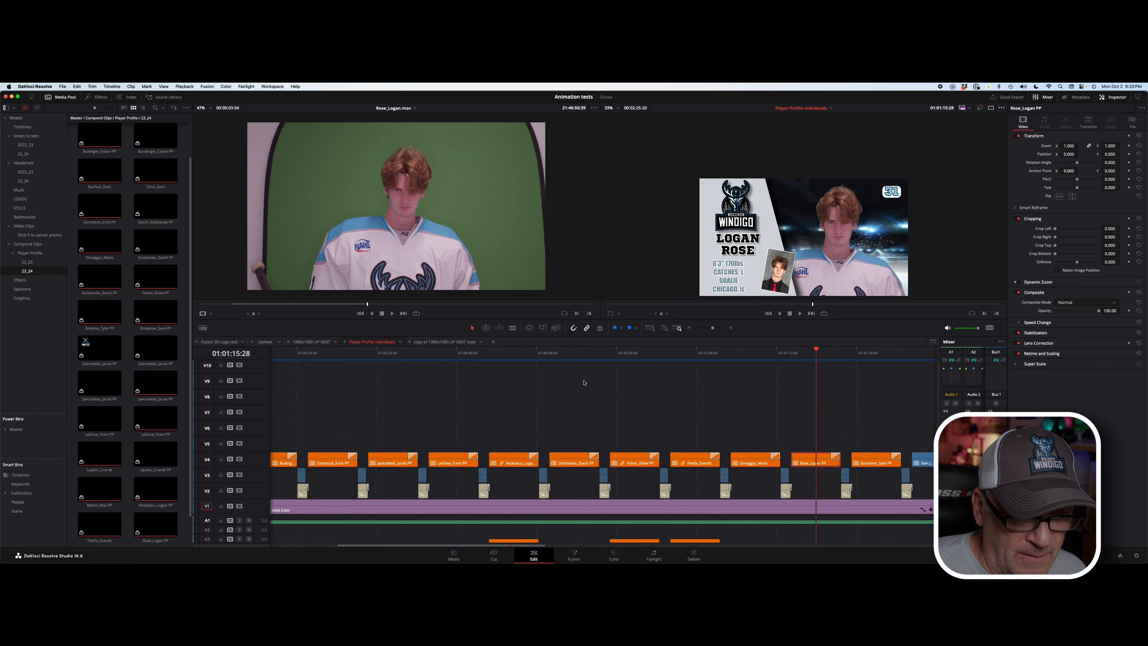
{"action": "left_click_drag", "start_coordinate": [500, 357], "coordinate": [521, 355]}
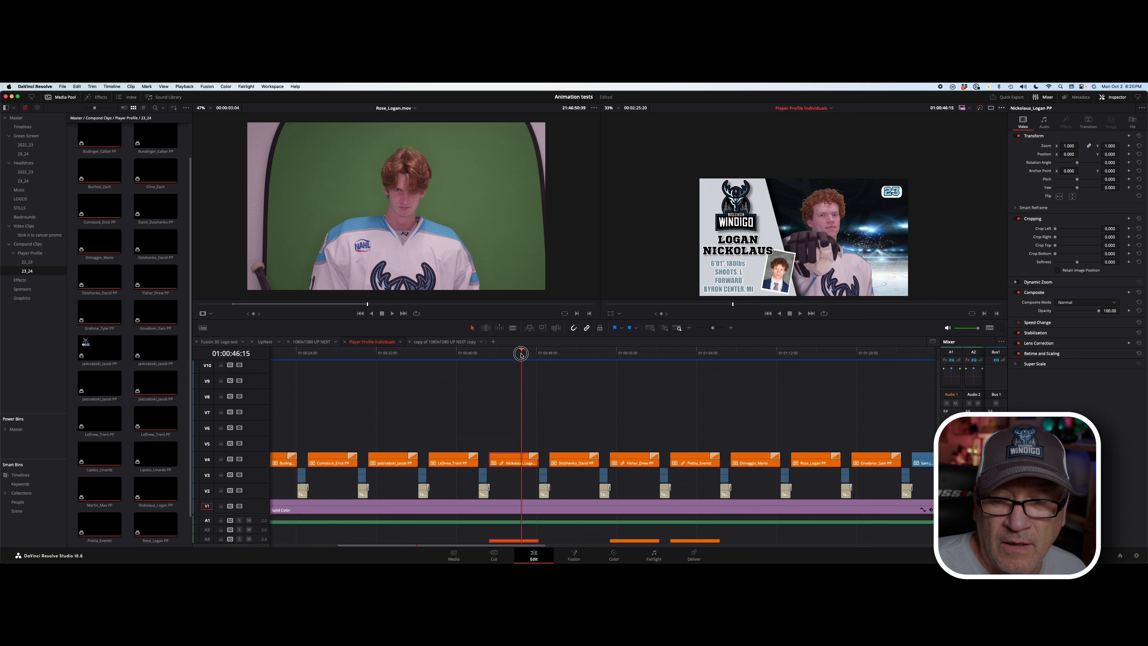
{"action": "right_click", "coordinate": [506, 460]}
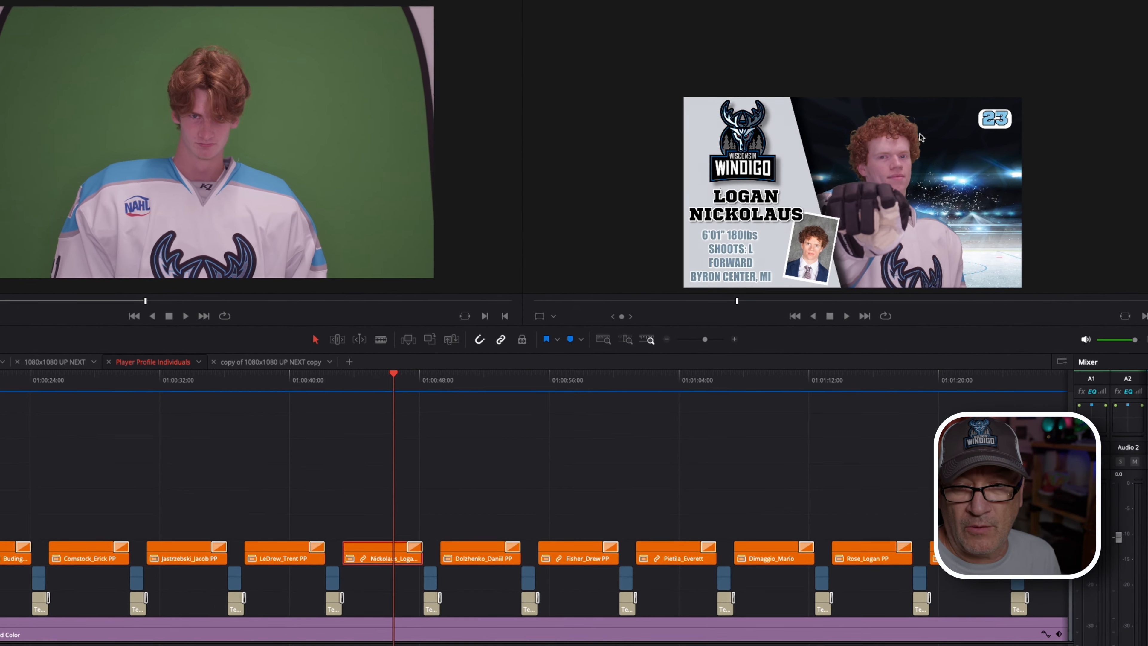
{"action": "scroll", "coordinate": [859, 201], "scroll_direction": "down", "scroll_amount": 2}
{"action": "scroll", "coordinate": [859, 201], "scroll_direction": "up", "scroll_amount": 6}
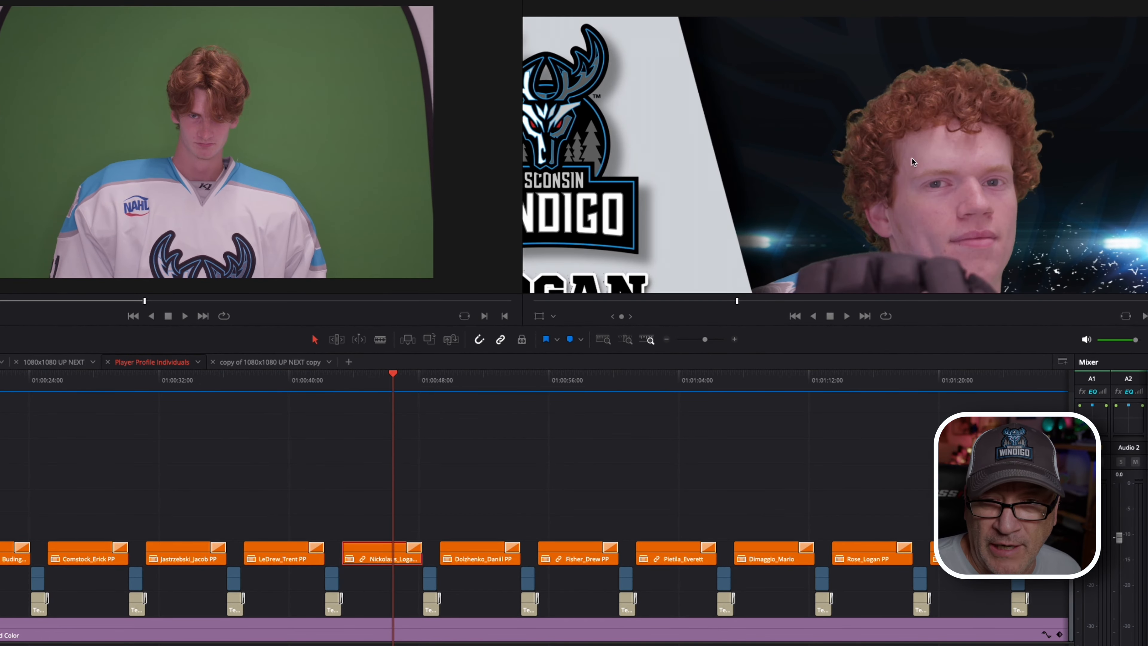
{"action": "scroll", "coordinate": [912, 158], "scroll_direction": "down", "scroll_amount": 5}
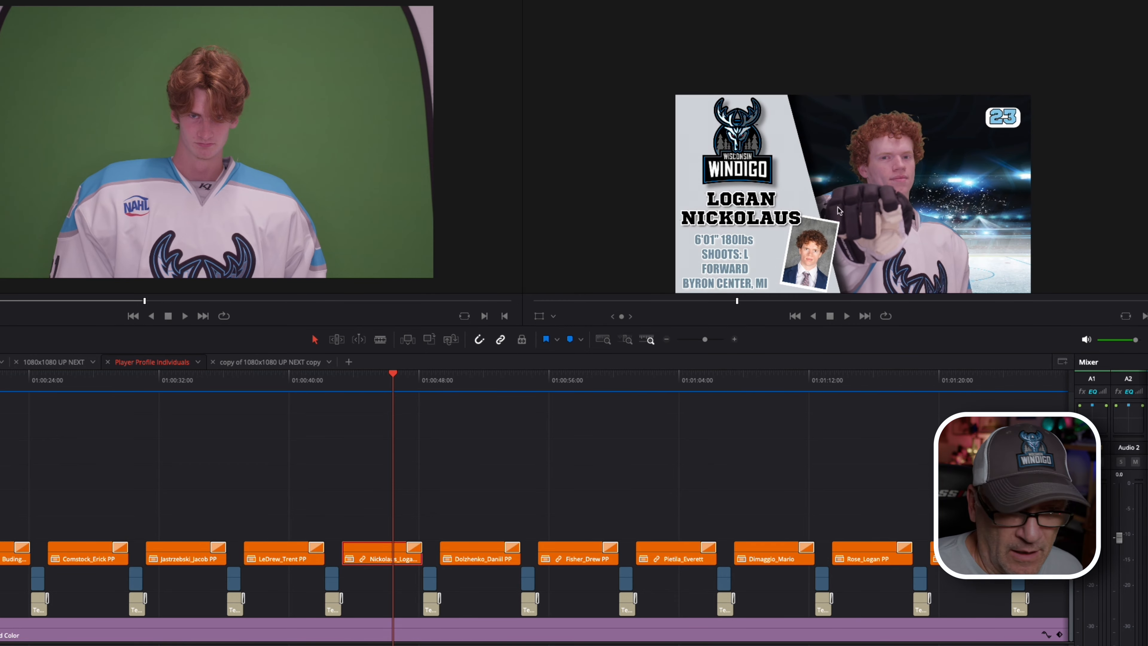
{"action": "left_click", "coordinate": [542, 0]}
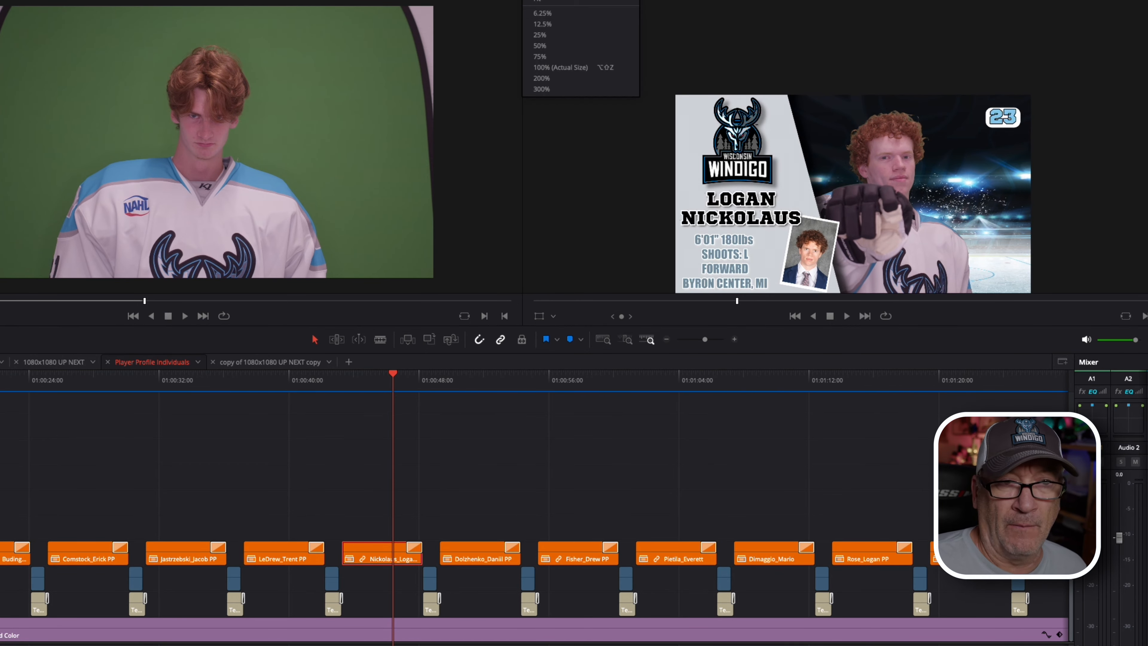
{"action": "left_click", "coordinate": [570, 67]}
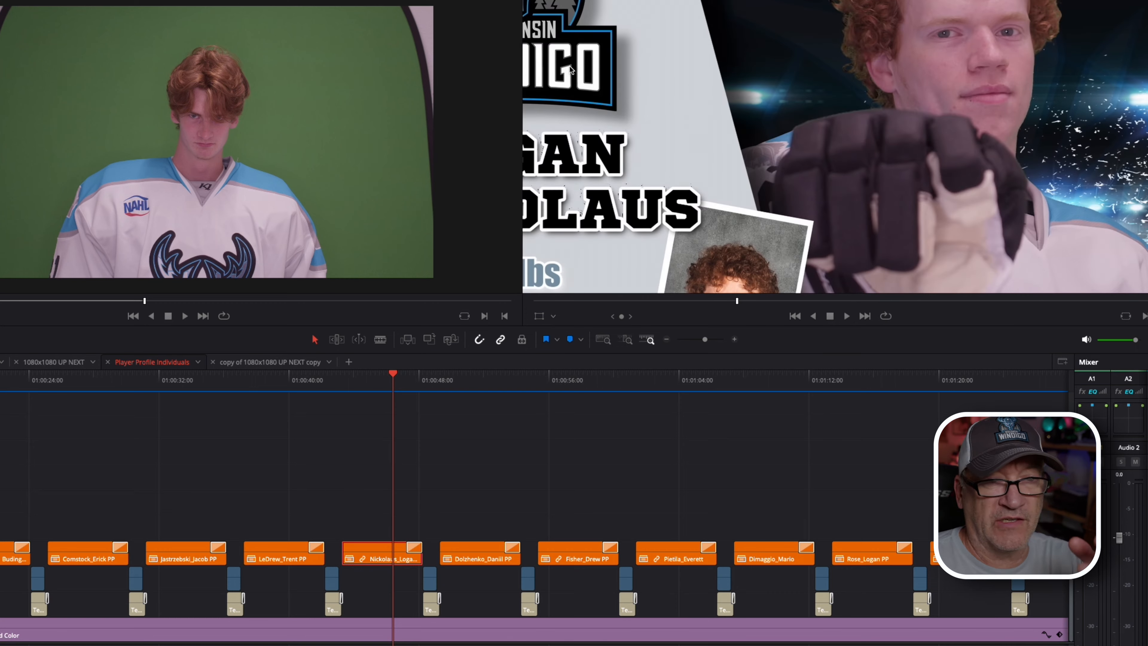
{"action": "scroll", "coordinate": [815, 128], "scroll_direction": "down", "scroll_amount": 3}
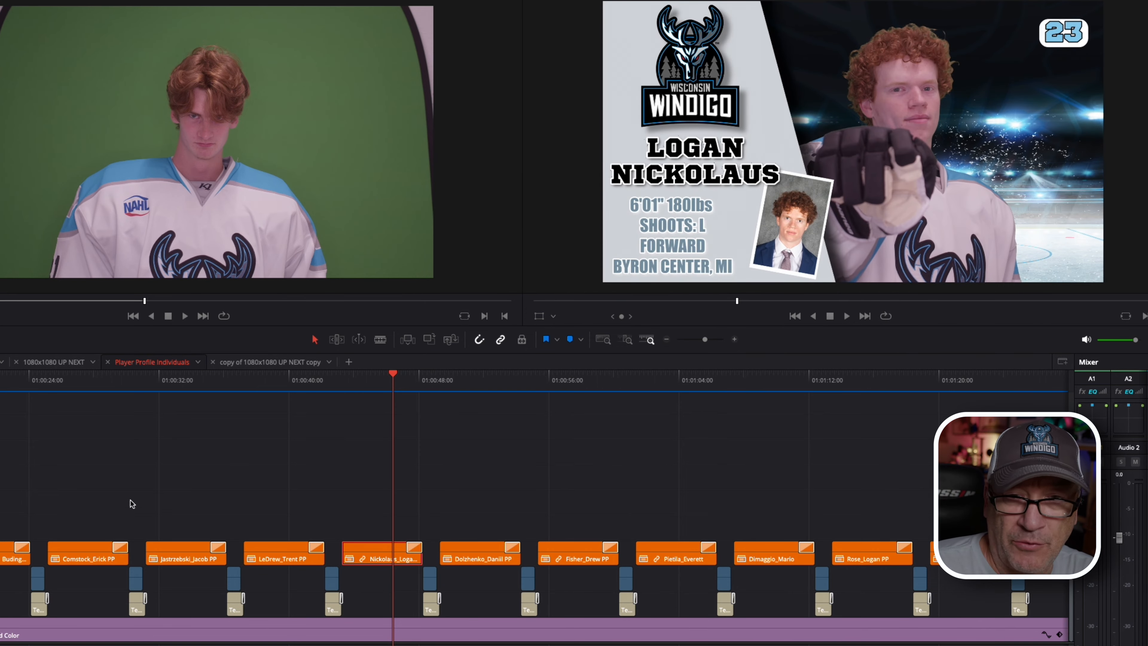
{"action": "mouse_move", "coordinate": [154, 384]}
{"action": "left_mouse_down"}
{"action": "mouse_move", "coordinate": [264, 384]}
{"action": "mouse_move", "coordinate": [120, 409]}
{"action": "mouse_move", "coordinate": [309, 399]}
{"action": "mouse_move", "coordinate": [110, 386]}
{"action": "mouse_move", "coordinate": [573, 415]}
{"action": "left_mouse_up"}
{"action": "scroll", "coordinate": [442, 491], "scroll_direction": "right", "scroll_amount": 10}
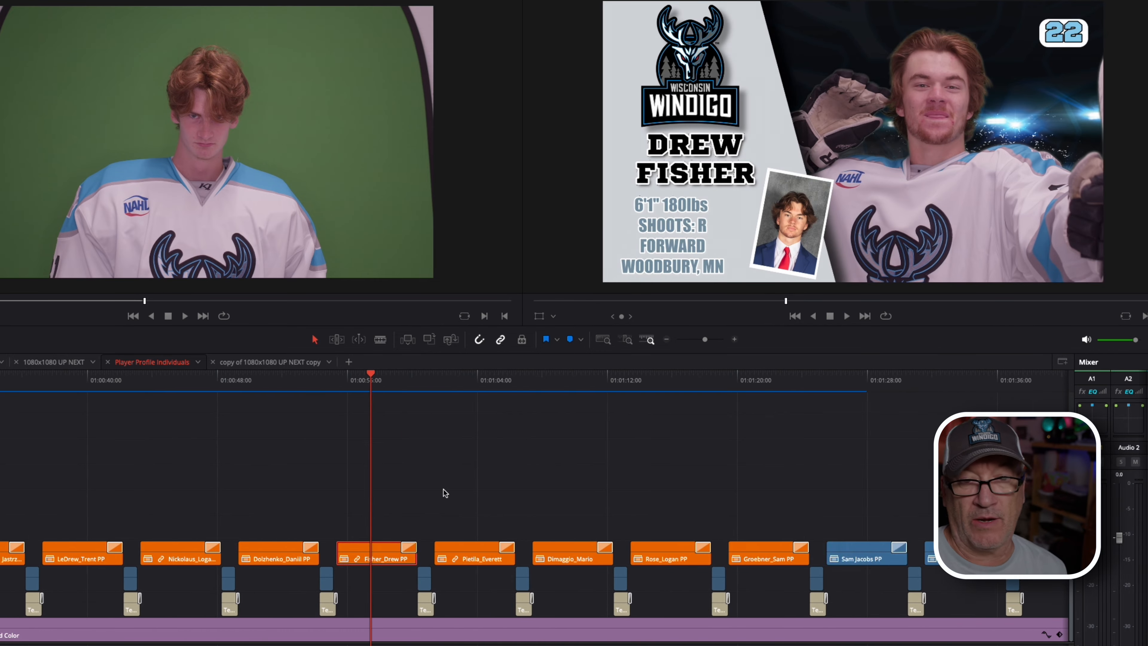
{"action": "left_click", "coordinate": [403, 386]}
{"action": "mouse_move", "coordinate": [403, 386]}
{"action": "left_mouse_down"}
{"action": "mouse_move", "coordinate": [697, 400]}
{"action": "mouse_move", "coordinate": [406, 403]}
{"action": "left_mouse_up"}
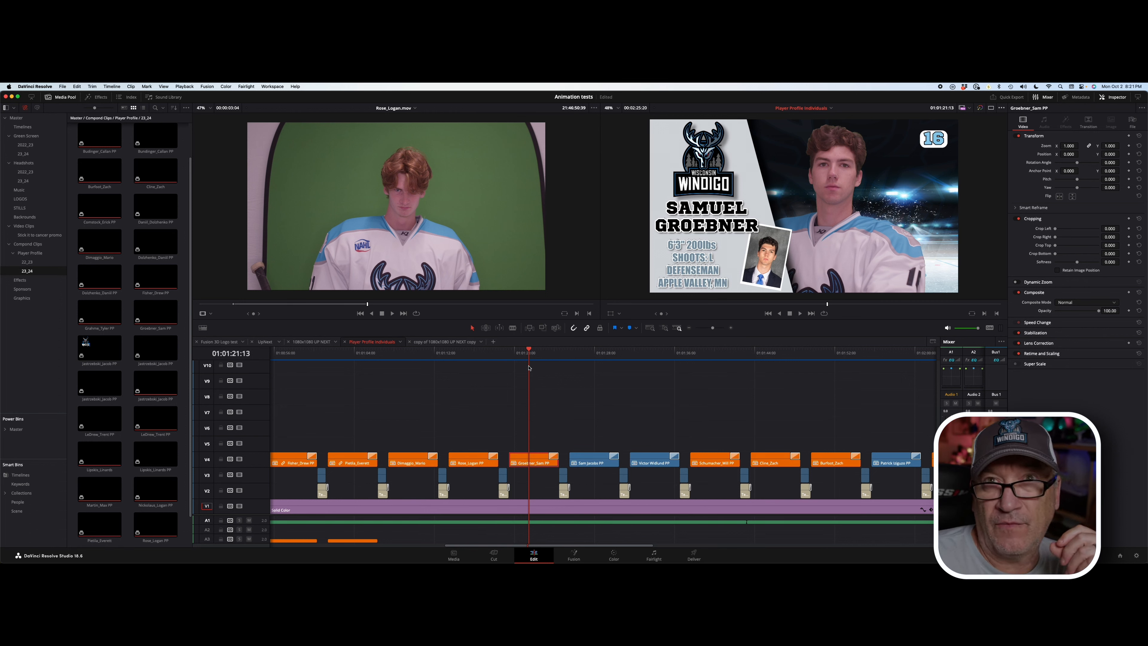
{"action": "left_click_drag", "start_coordinate": [568, 355], "coordinate": [598, 356]}
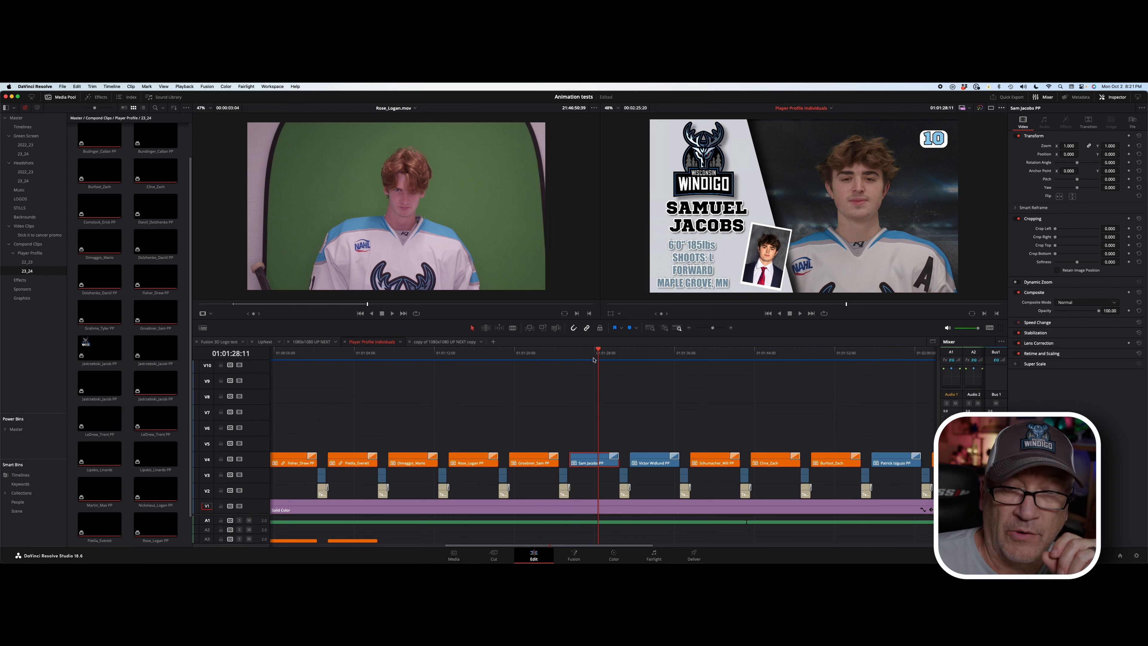